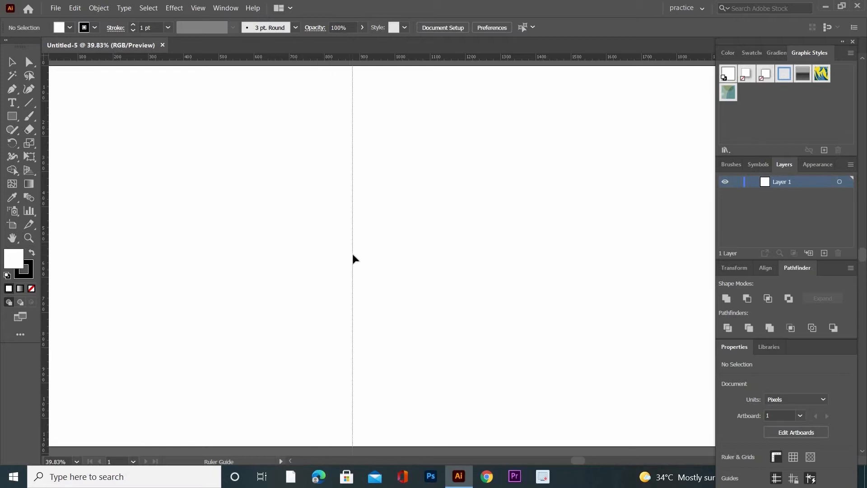
Place a horizontal guide at about 550 px across the vertical one, then lock the guides' layer and add a new layer above it
{"action": "left_click_drag", "start_coordinate": [413, 61], "coordinate": [424, 259]}
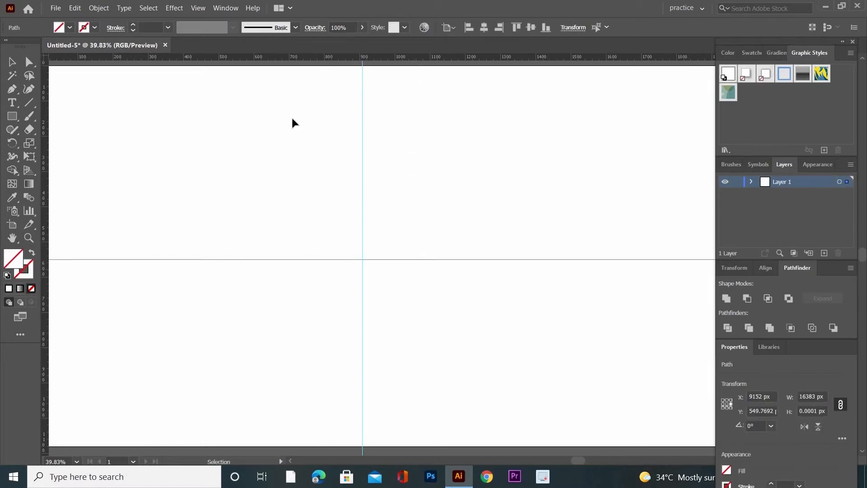
{"action": "left_click", "coordinate": [739, 183]}
{"action": "left_click", "coordinate": [823, 253]}
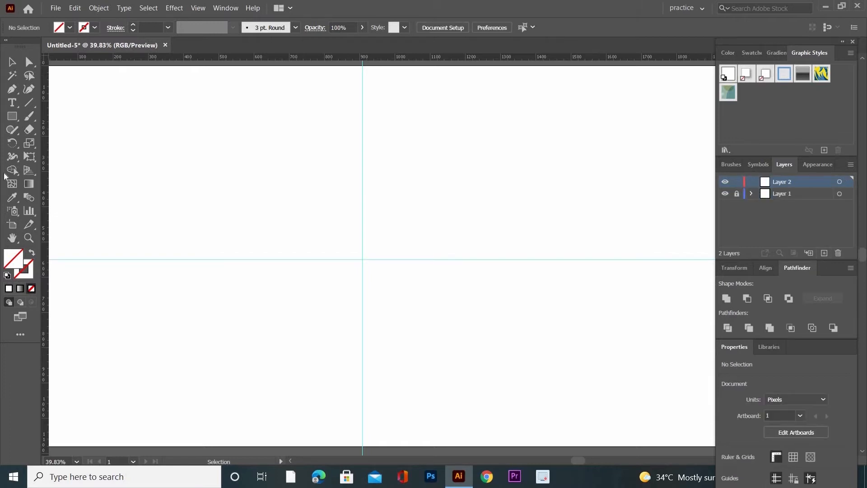
Draw a circle about 564 px wide centred on the guides' intersection and give it a near-black 0C0303 stroke
{"action": "left_click_drag", "start_coordinate": [11, 122], "coordinate": [80, 143]}
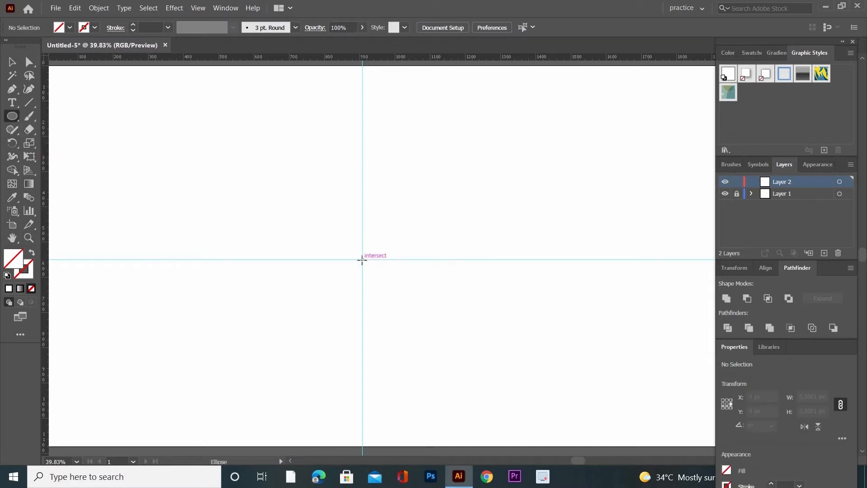
{"action": "left_click_drag", "start_coordinate": [385, 290], "coordinate": [455, 359]}
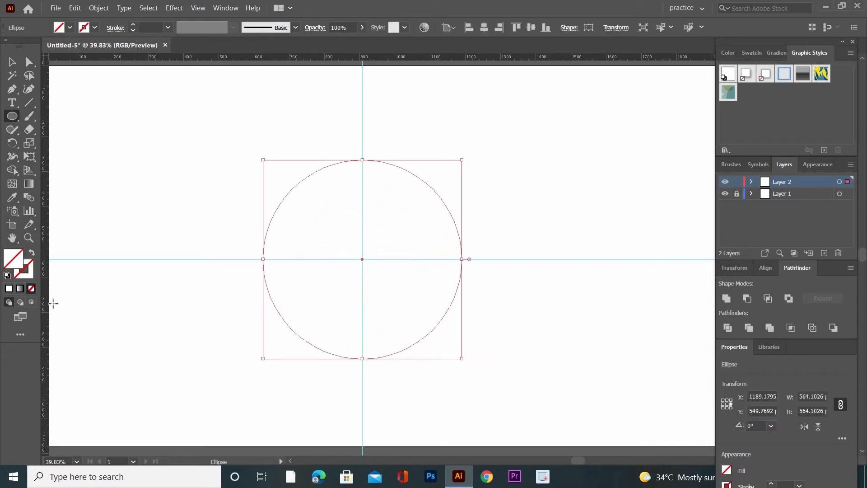
{"action": "left_click", "coordinate": [28, 277]}
{"action": "double_click", "coordinate": [28, 276]}
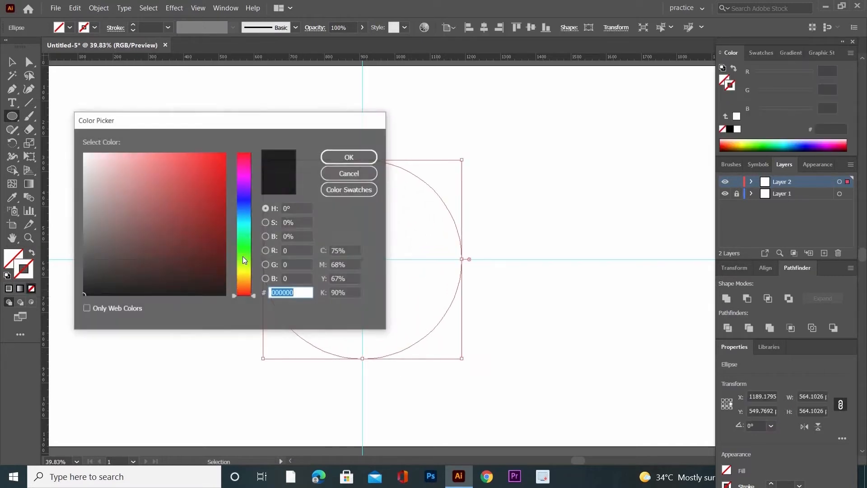
{"action": "left_click", "coordinate": [193, 289]}
{"action": "left_click", "coordinate": [350, 156]}
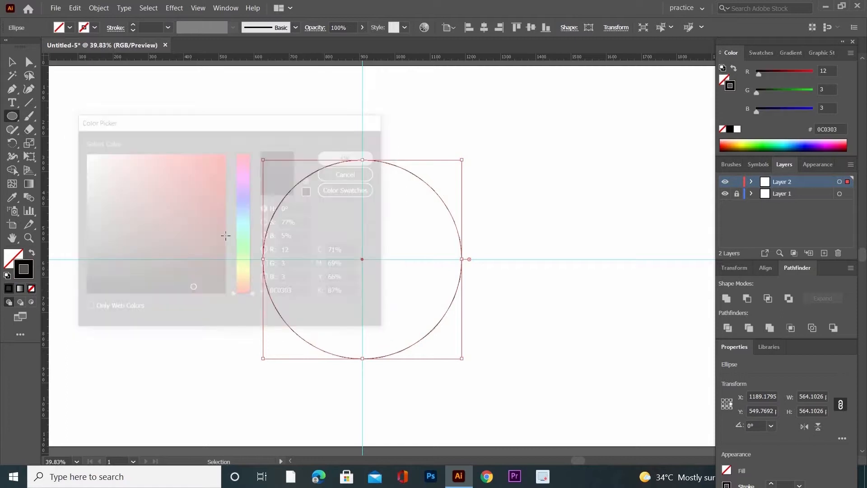
Fill the circle with olive 999929 and deselect it
{"action": "double_click", "coordinate": [8, 261]}
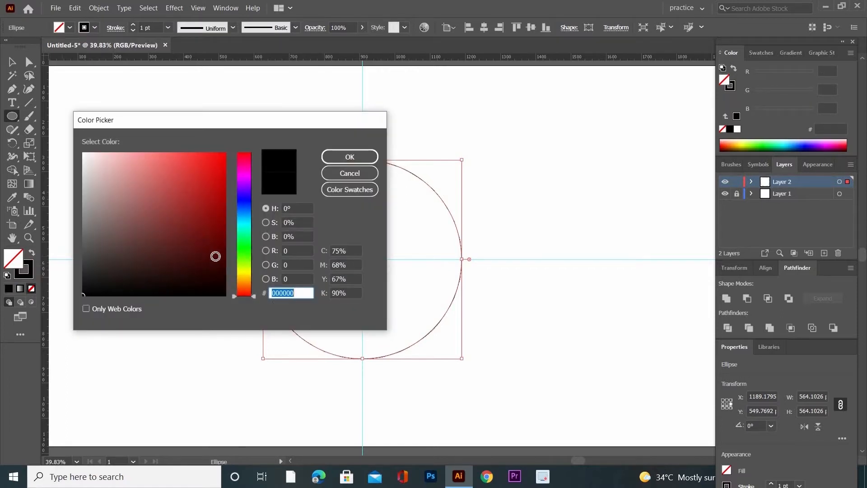
{"action": "left_click_drag", "start_coordinate": [244, 270], "coordinate": [245, 275]}
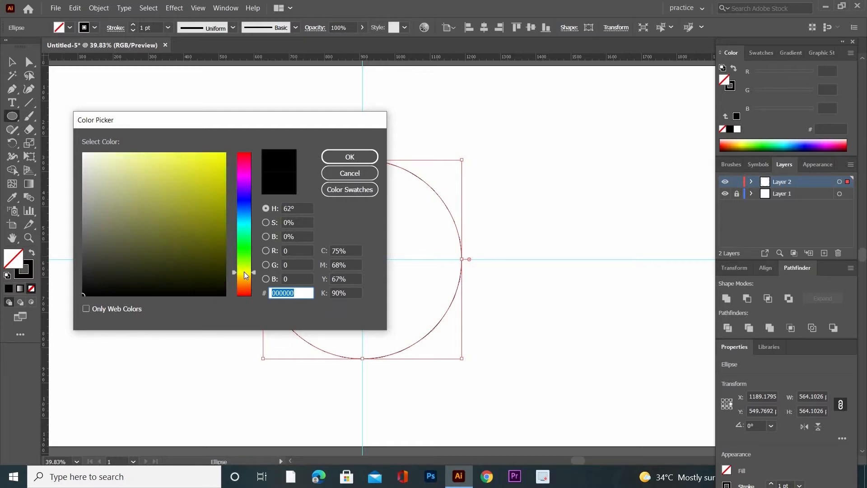
{"action": "left_click", "coordinate": [187, 209]}
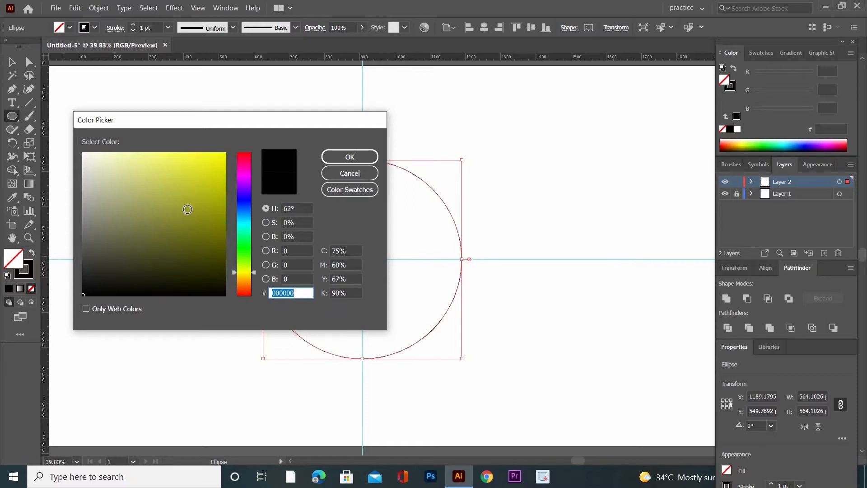
{"action": "left_click", "coordinate": [359, 156]}
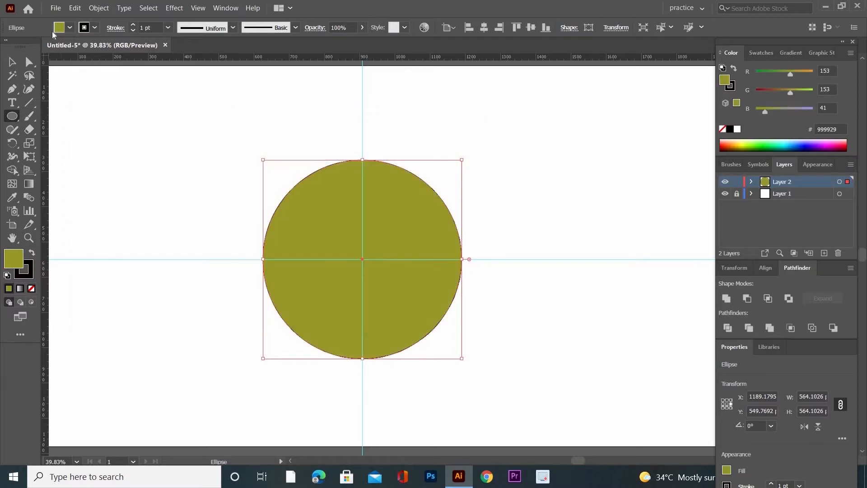
{"action": "left_click", "coordinate": [12, 62]}
{"action": "left_click", "coordinate": [172, 186]}
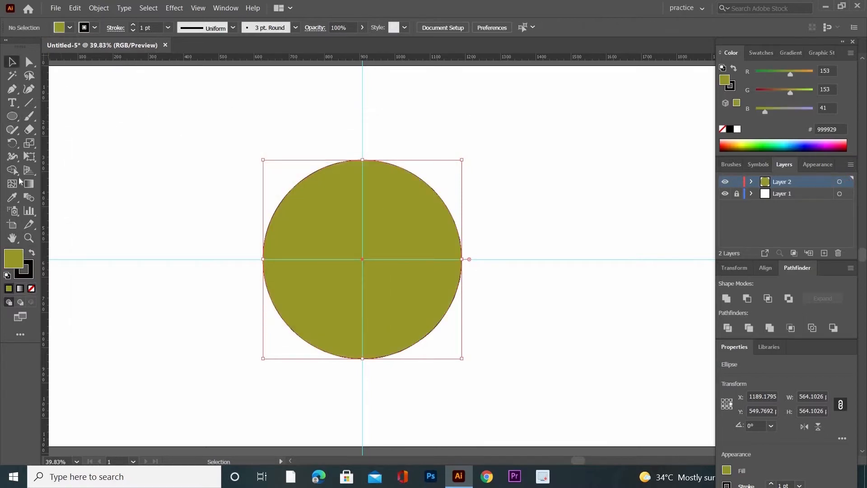
Draw a small curved, pointed tooth about 53 by 47 px with the Pen tool on the circle's upper edge at the vertical guide
{"action": "left_click", "coordinate": [13, 90]}
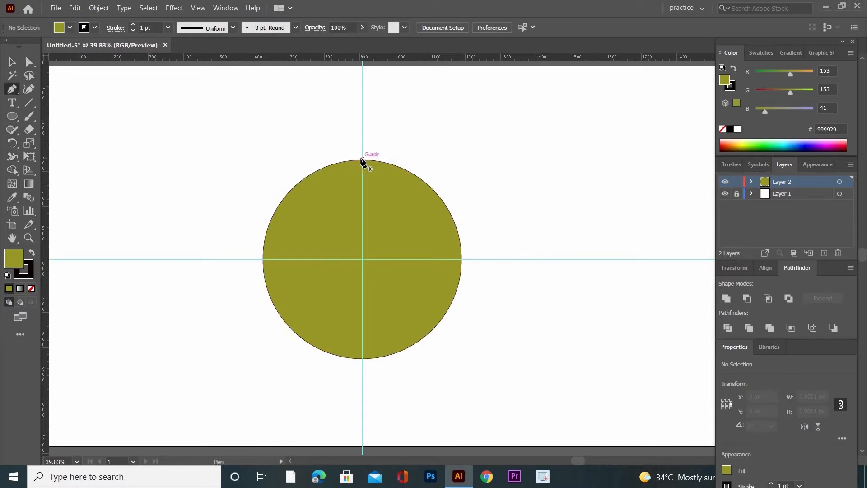
{"action": "left_click_drag", "start_coordinate": [362, 160], "coordinate": [388, 141]}
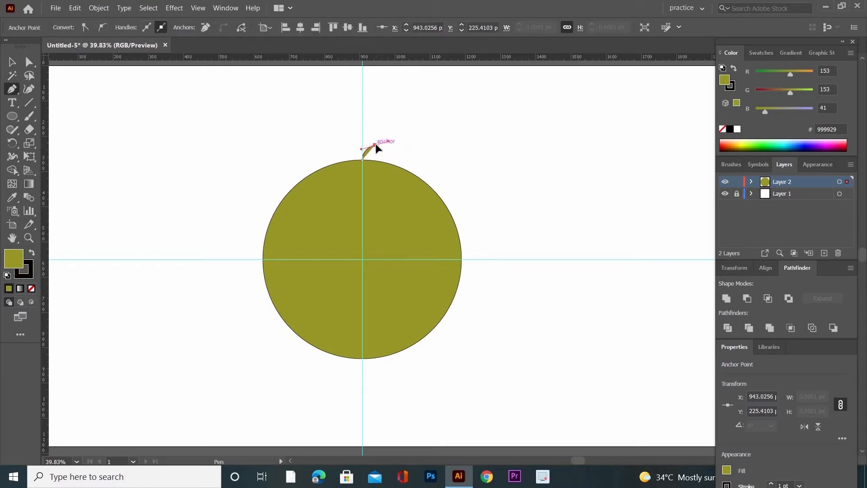
{"action": "left_click", "coordinate": [374, 145]}
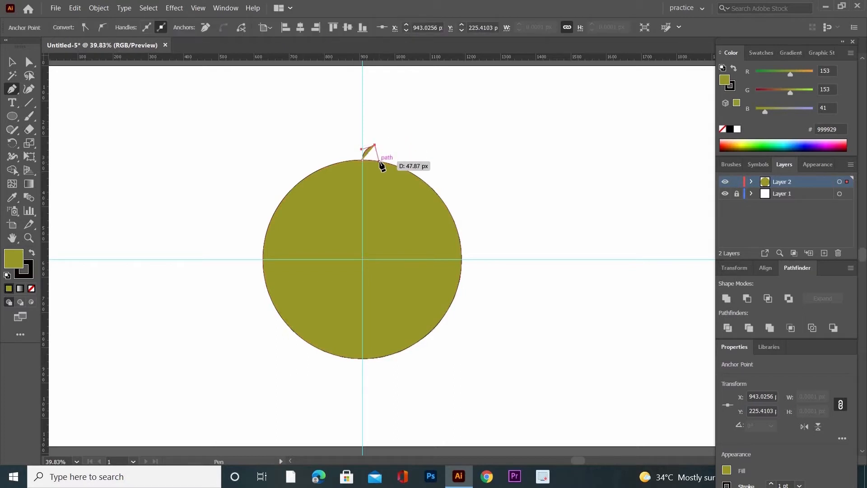
{"action": "left_click", "coordinate": [380, 161]}
{"action": "left_click_drag", "start_coordinate": [380, 161], "coordinate": [391, 171]}
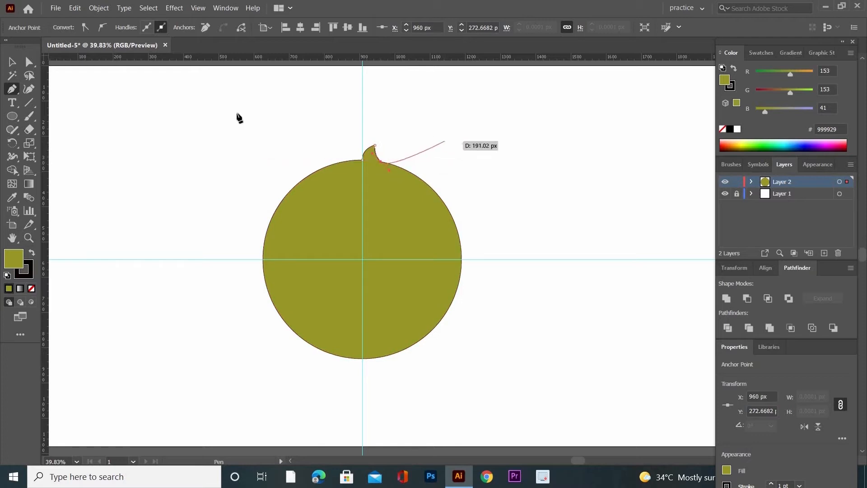
{"action": "left_click", "coordinate": [12, 62]}
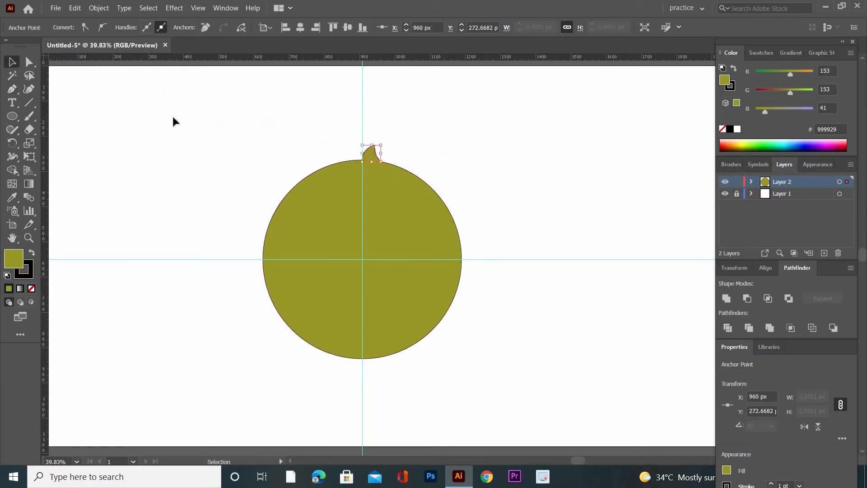
{"action": "left_click", "coordinate": [296, 153]}
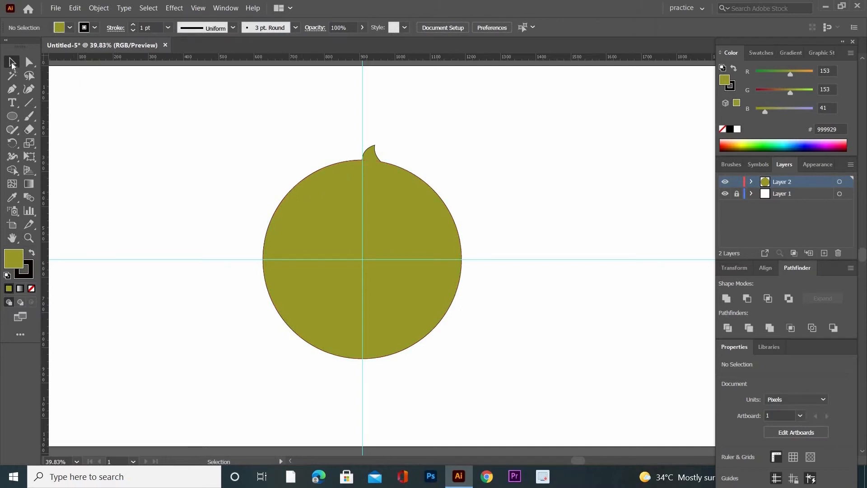
Create a copy of the tooth rotated 15° about the circle's centre
{"action": "left_click_drag", "start_coordinate": [361, 143], "coordinate": [402, 163]}
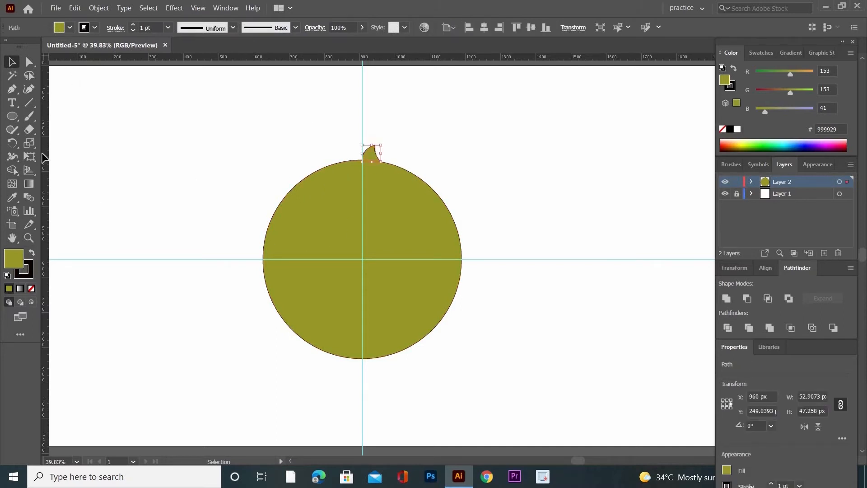
{"action": "left_click", "coordinate": [13, 143]}
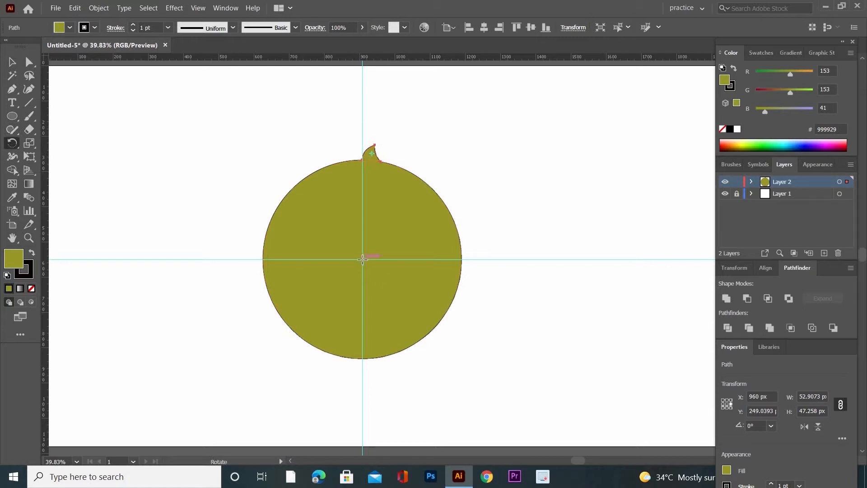
{"action": "left_click", "coordinate": [364, 264], "text": "alt"}
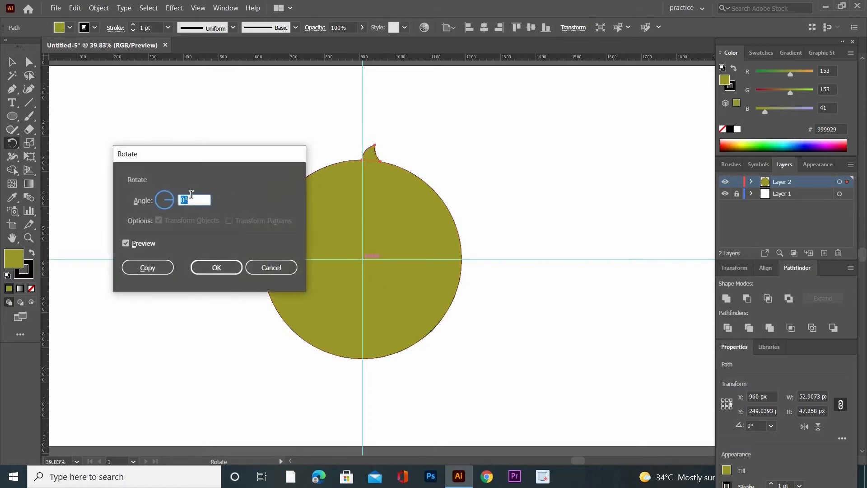
{"action": "type", "text": "15"}
{"action": "left_click", "coordinate": [139, 268]}
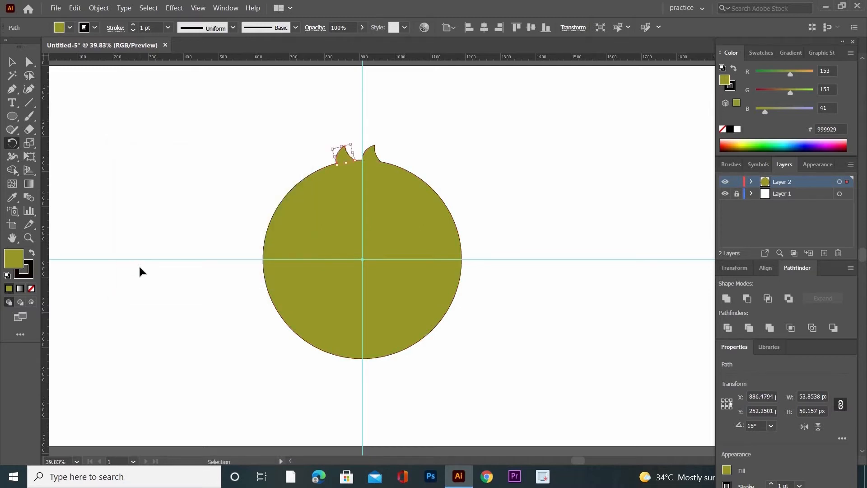
Repeat the rotated tooth copy until teeth run all the way around the circle
{"action": "key", "text": "ctrl+d"}
{"action": "key", "text": "ctrl+d"}
{"action": "key", "text": "ctrl+d"}
{"action": "key", "text": "ctrl+d"}
{"action": "key", "text": "ctrl+d"}
{"action": "key", "text": "ctrl+d"}
{"action": "key", "text": "ctrl+d"}
{"action": "key", "text": "ctrl+d"}
{"action": "key", "text": "ctrl+d"}
{"action": "key", "text": "ctrl+d"}
{"action": "key", "text": "ctrl+d"}
{"action": "key", "text": "ctrl+d"}
{"action": "key", "text": "ctrl+d"}
{"action": "key", "text": "ctrl+d"}
{"action": "key", "text": "ctrl+d"}
{"action": "key", "text": "ctrl+d"}
{"action": "key", "text": "ctrl+d"}
{"action": "key", "text": "ctrl+d"}
{"action": "key", "text": "ctrl+d"}
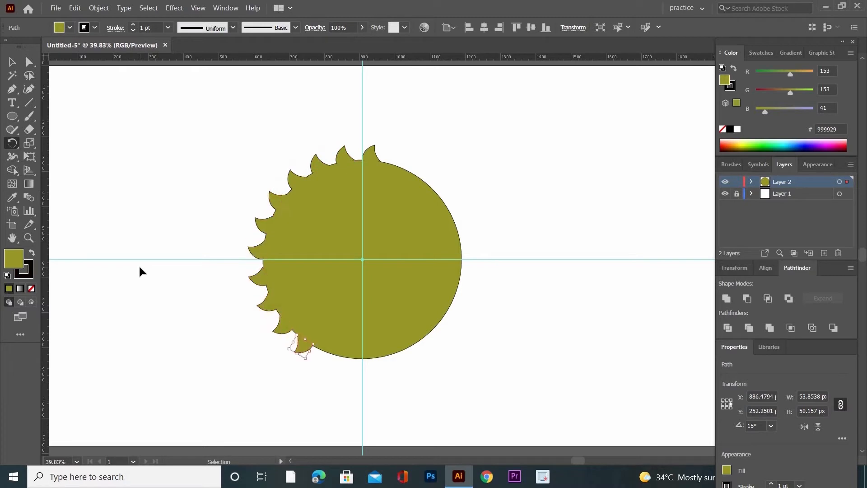
{"action": "key", "text": "ctrl+d"}
{"action": "key", "text": "ctrl+d"}
{"action": "key", "text": "ctrl+d"}
{"action": "key", "text": "ctrl+d"}
{"action": "key", "text": "ctrl+d"}
{"action": "key", "text": "ctrl+d"}
{"action": "key", "text": "ctrl+d"}
{"action": "key", "text": "ctrl+d"}
{"action": "key", "text": "ctrl+d"}
{"action": "key", "text": "ctrl+d"}
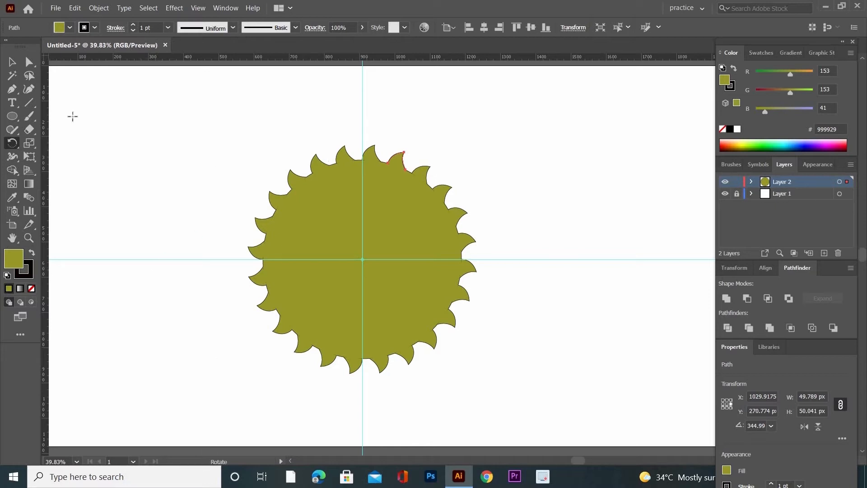
{"action": "key", "text": "ctrl+d"}
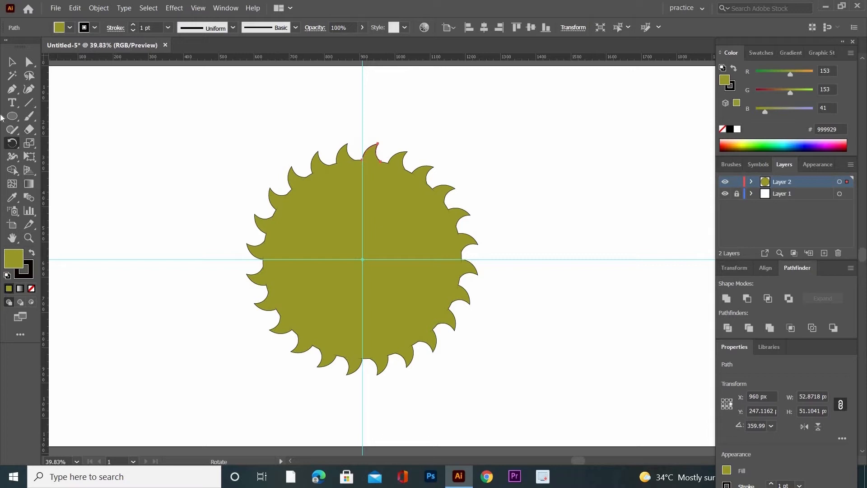
Unite the circle and all its teeth into a single shape and deselect it
{"action": "left_click", "coordinate": [12, 61]}
{"action": "left_click_drag", "start_coordinate": [204, 126], "coordinate": [501, 408]}
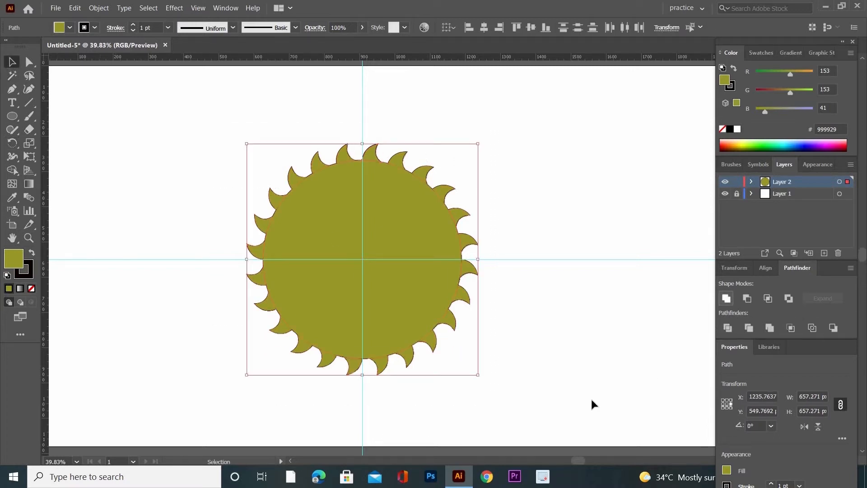
{"action": "left_click", "coordinate": [573, 391]}
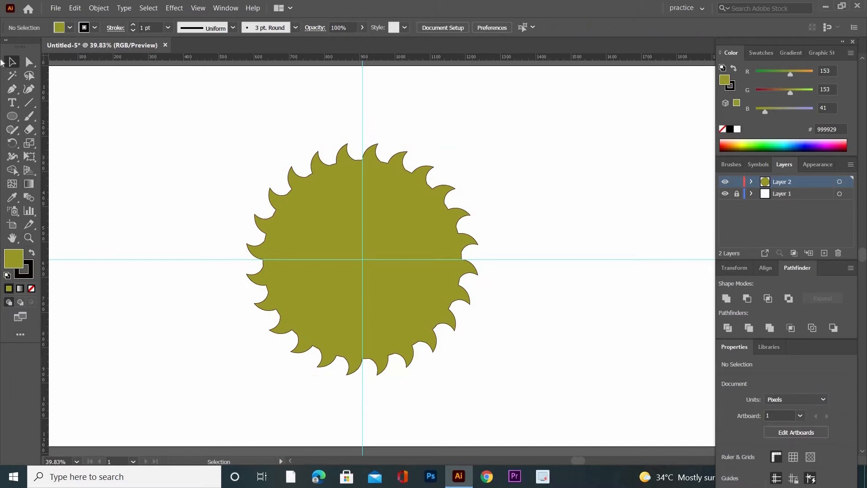
Draw a circle about 513 px wide centred on the guides' intersection and fill it with turquoise 4FDBBA
{"action": "left_click", "coordinate": [12, 116]}
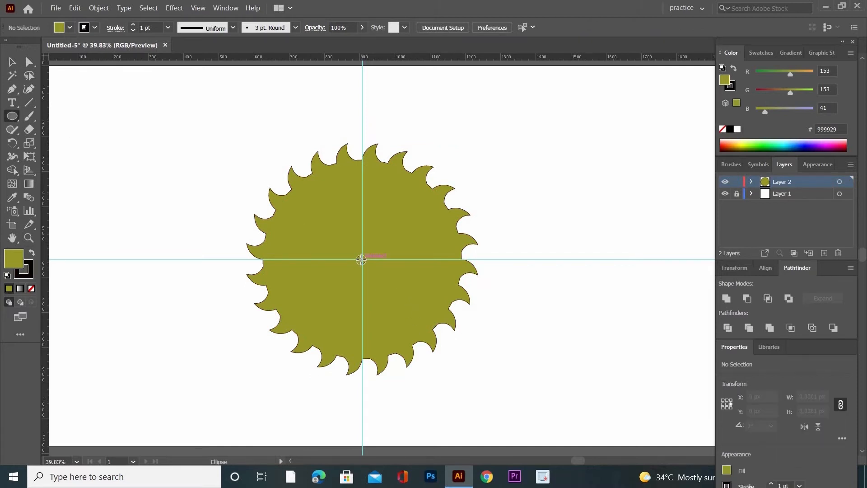
{"action": "key", "text": "ctrl+="}
{"action": "left_click_drag", "start_coordinate": [338, 260], "coordinate": [450, 347]}
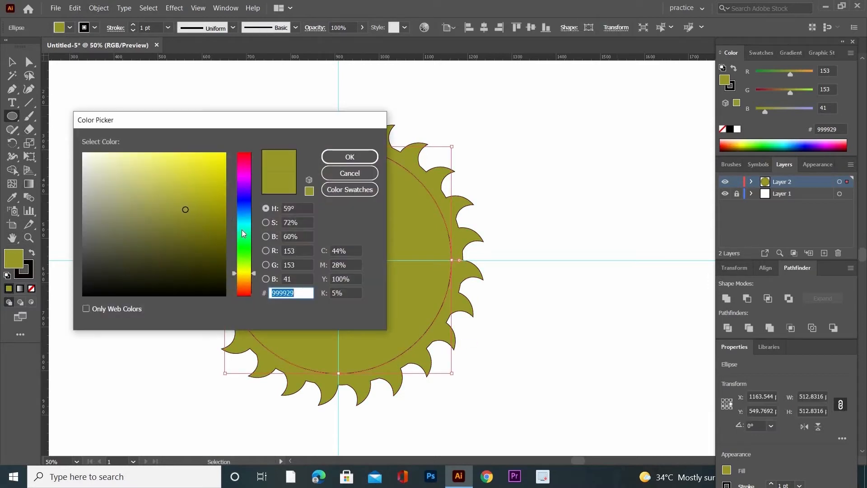
{"action": "left_click", "coordinate": [243, 233]}
{"action": "left_click_drag", "start_coordinate": [190, 177], "coordinate": [174, 172]}
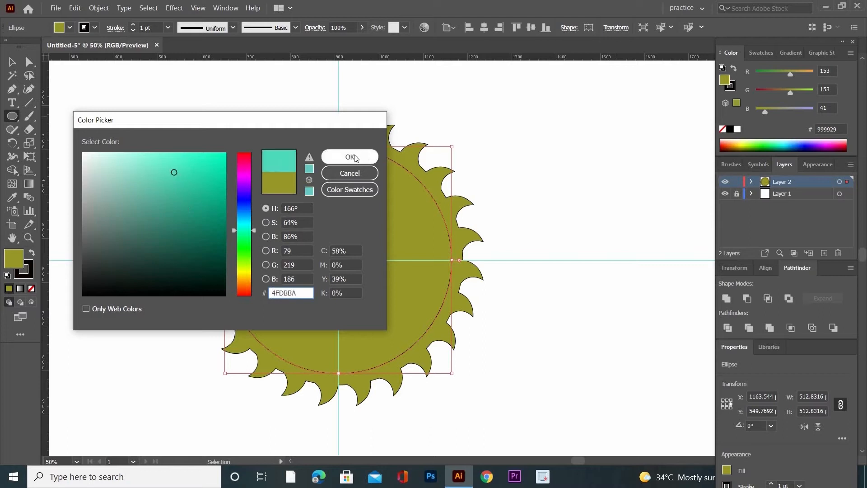
{"action": "left_click", "coordinate": [354, 158]}
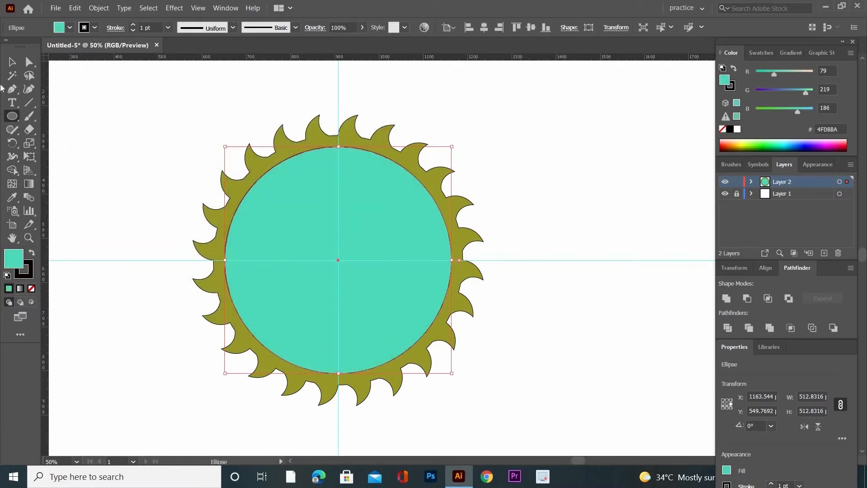
Duplicate the turquoise circle in place as an unfilled outline and scale the copy about its centre to about 381 px wide
{"action": "left_click", "coordinate": [12, 62]}
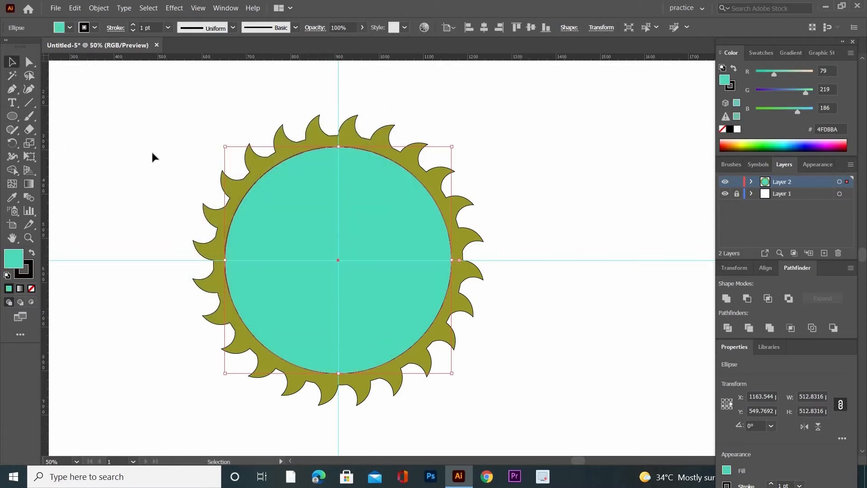
{"action": "key", "text": "a"}
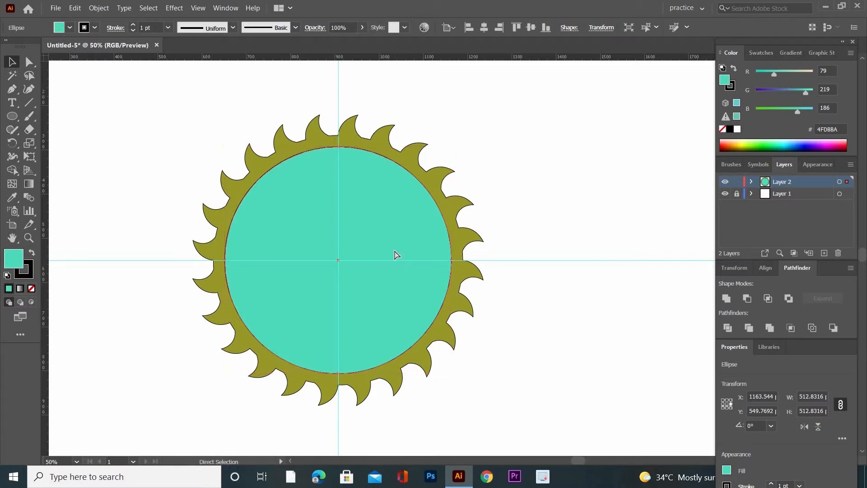
{"action": "key", "text": "v"}
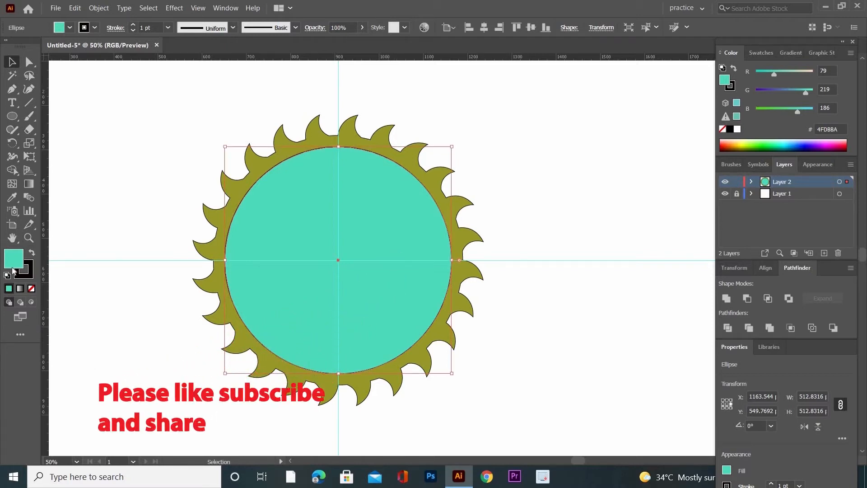
{"action": "key", "text": "slash"}
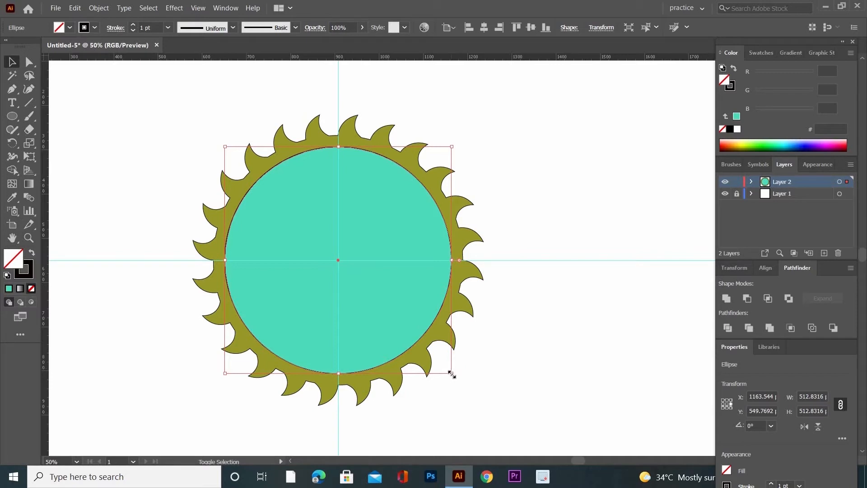
{"action": "left_click_drag", "start_coordinate": [452, 374], "coordinate": [423, 346]}
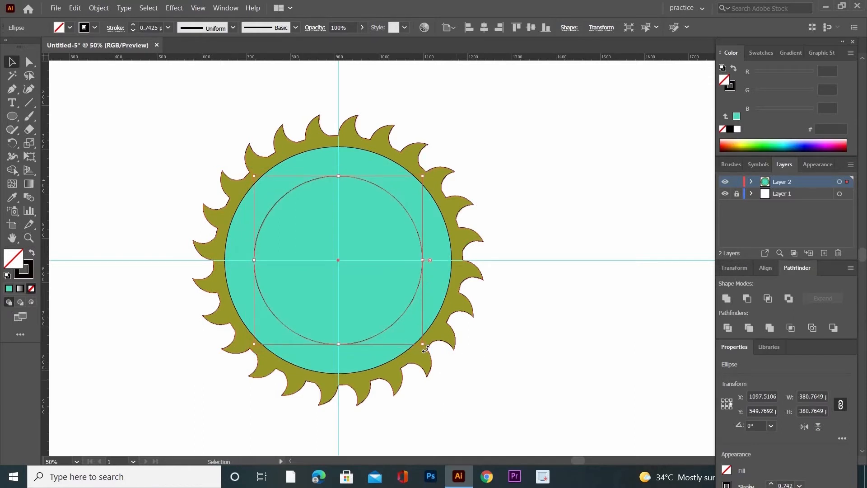
Duplicate the small unfilled circle, scale the copy about its centre to about 448 px wide and deselect it
{"action": "key", "text": "a"}
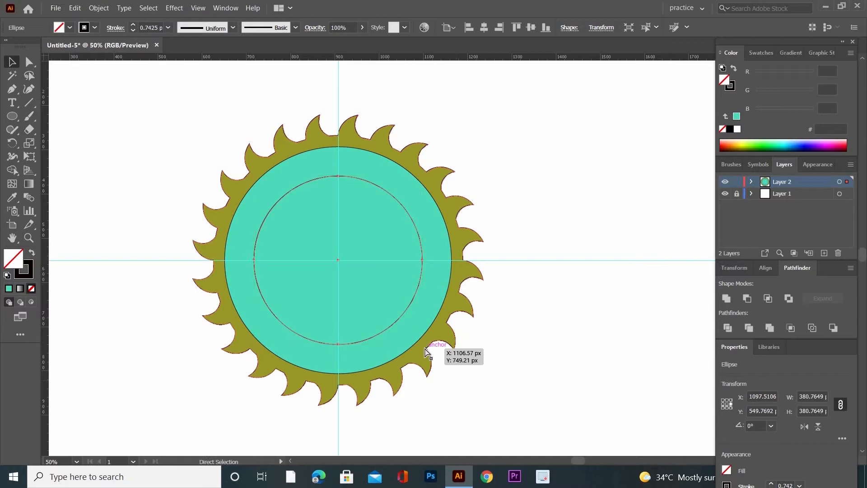
{"action": "key", "text": "v"}
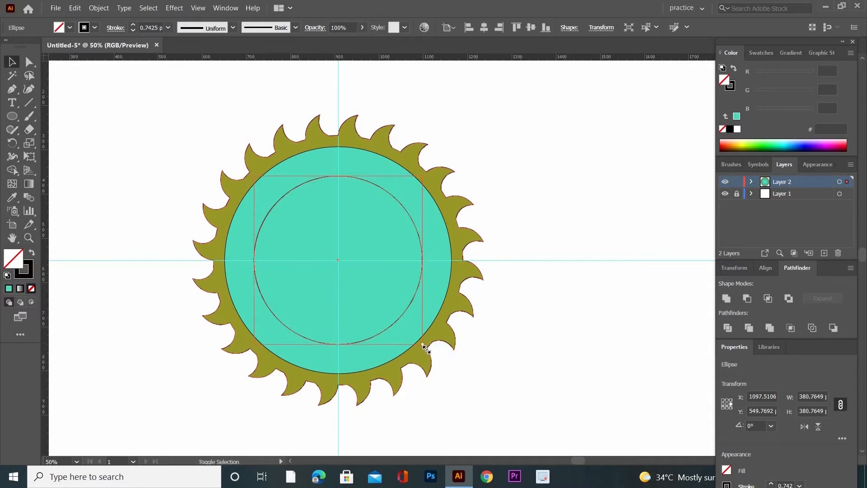
{"action": "left_click_drag", "start_coordinate": [424, 348], "coordinate": [438, 365]}
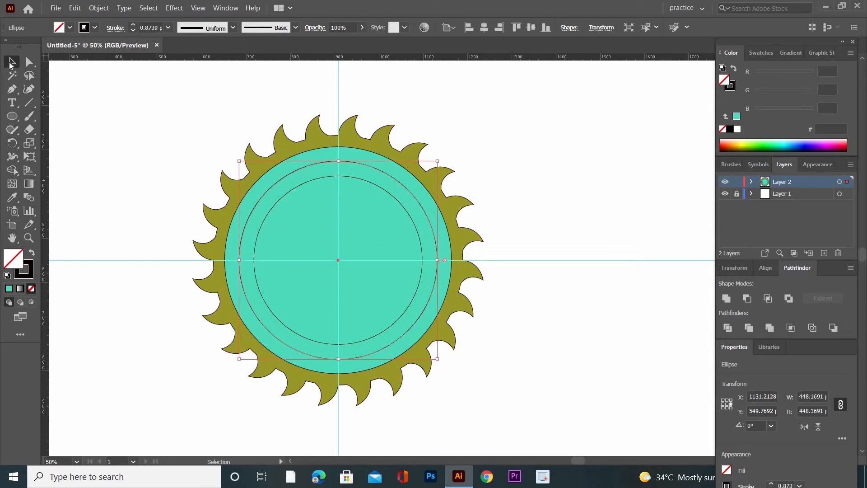
{"action": "left_click", "coordinate": [143, 136]}
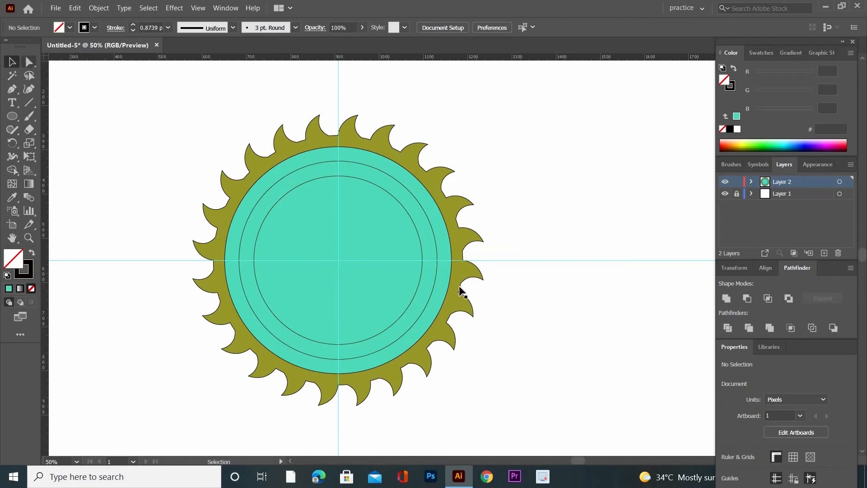
Fill the innermost circle with off-white EAEADC and deselect it
{"action": "left_click", "coordinate": [397, 319]}
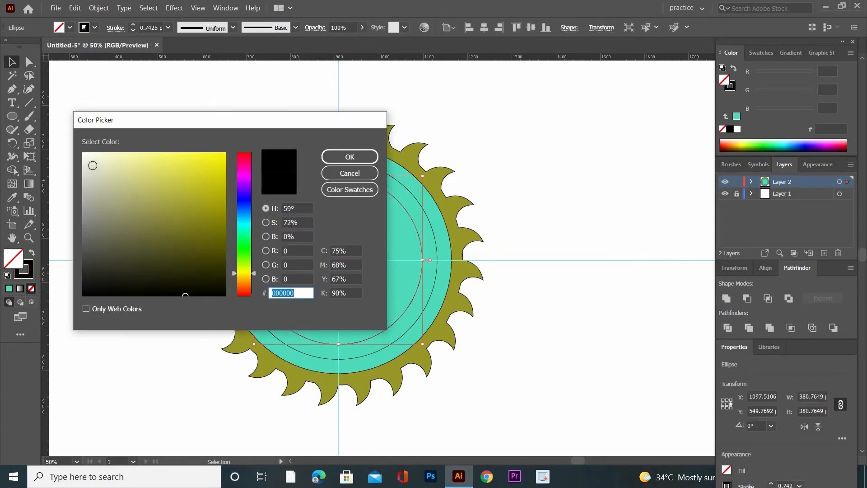
{"action": "left_click", "coordinate": [91, 164]}
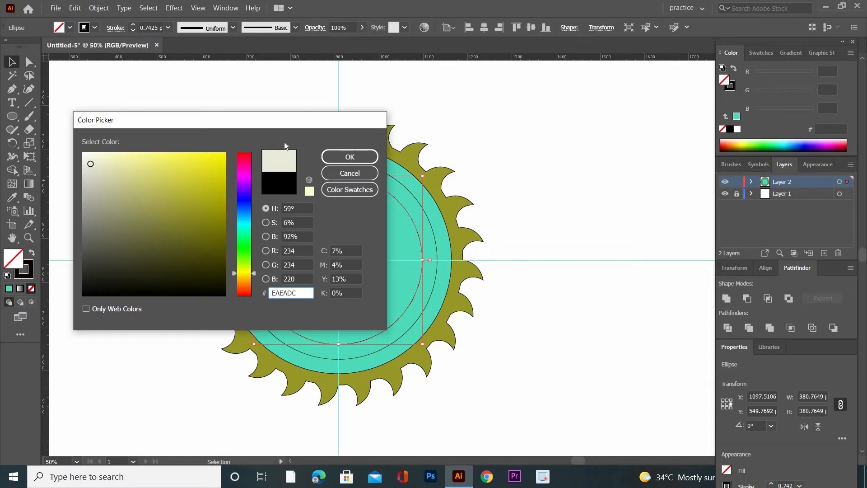
{"action": "left_click", "coordinate": [350, 156]}
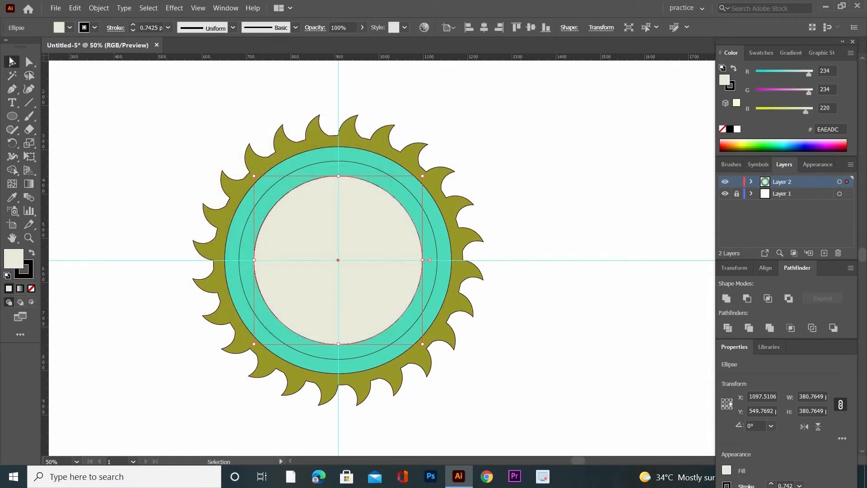
{"action": "left_click", "coordinate": [125, 173]}
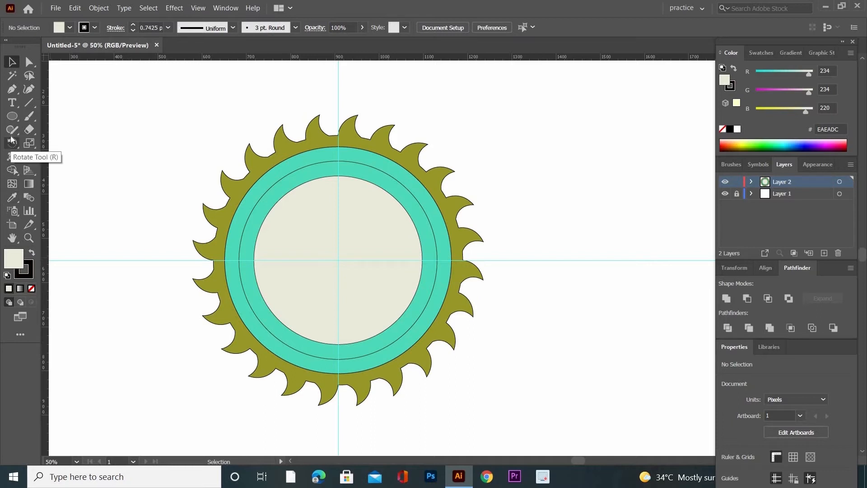
Draw a horizontal straight line about 783 px long across the lower part of the badge, extending past the teeth on both sides
{"action": "left_click", "coordinate": [13, 91]}
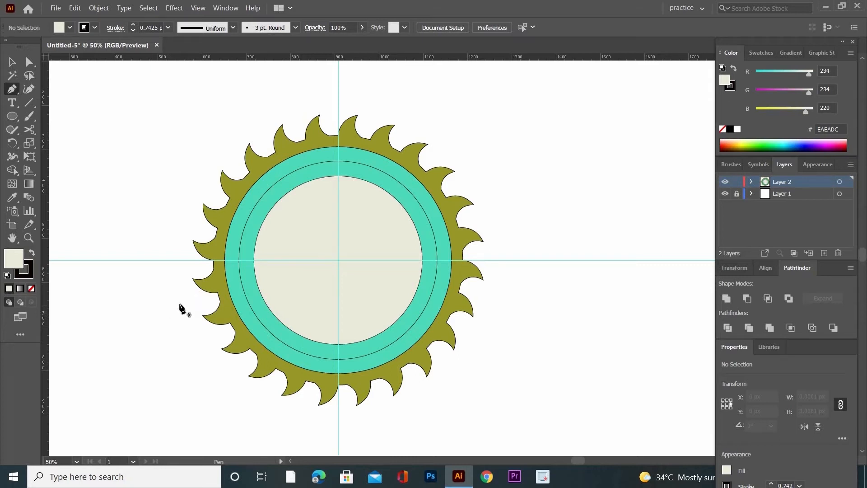
{"action": "left_click", "coordinate": [169, 305]}
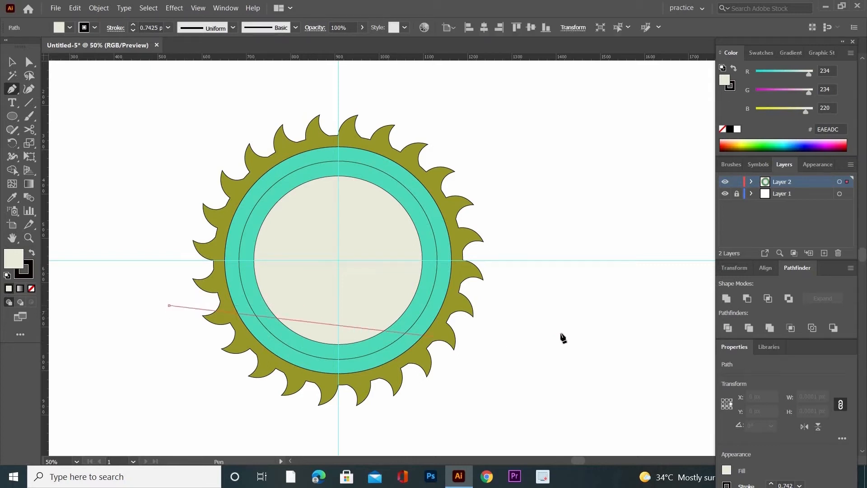
{"action": "left_click", "coordinate": [515, 305]}
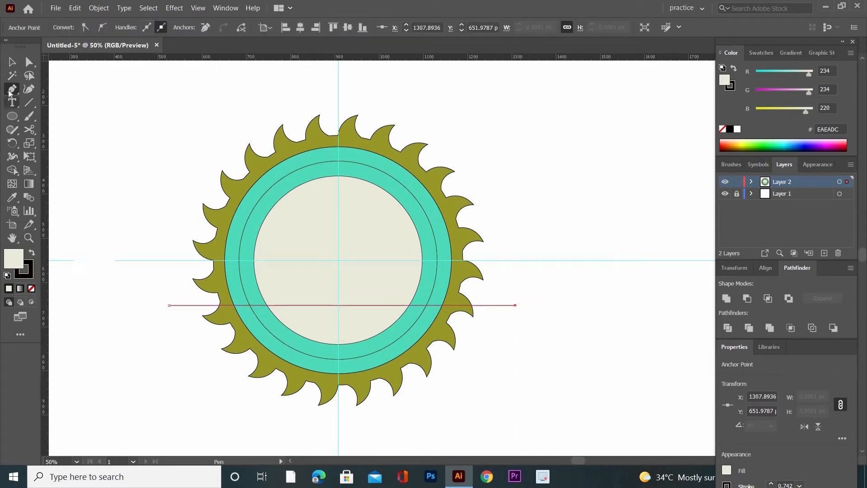
{"action": "key", "text": "v"}
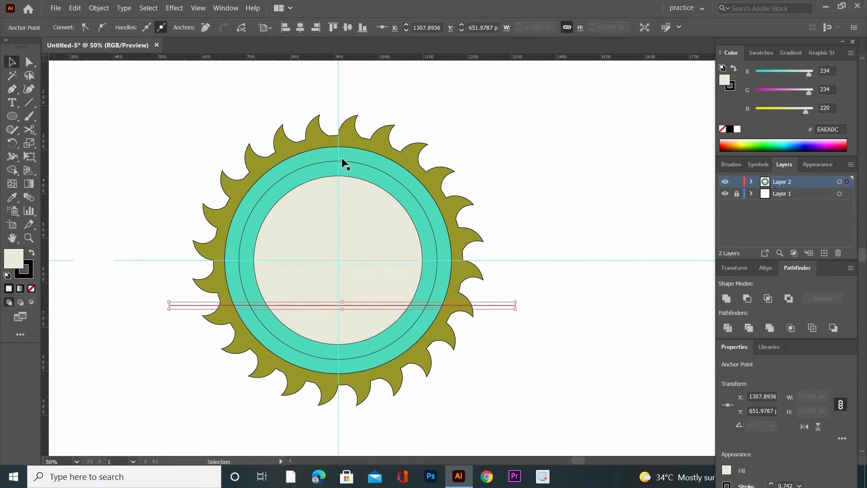
Cut the unfilled middle circle with the Scissors tool at both of its intersections with the horizontal line
{"action": "left_click", "coordinate": [323, 161]}
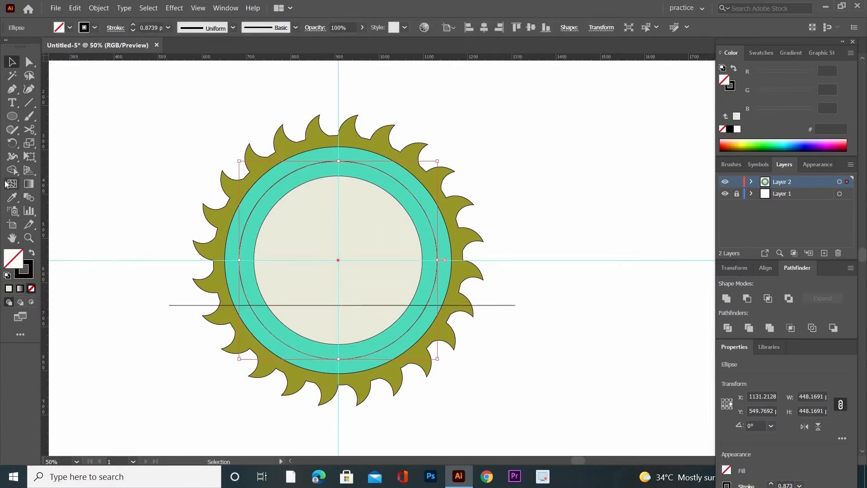
{"action": "left_click", "coordinate": [28, 132]}
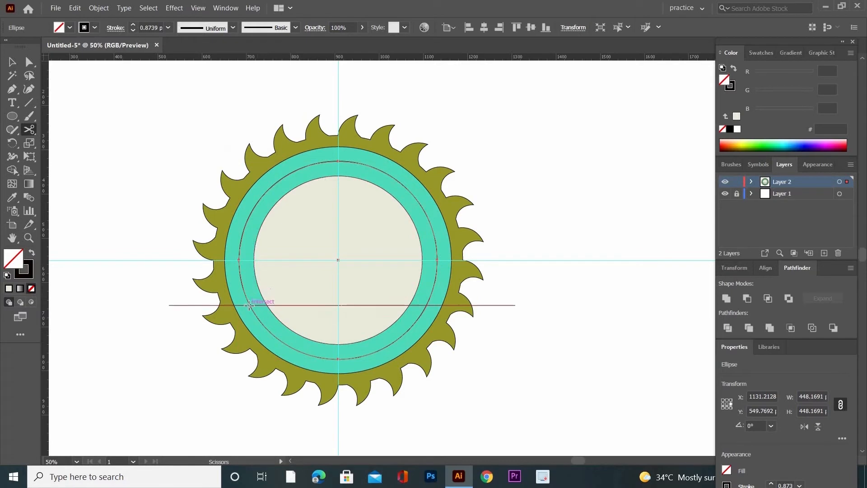
{"action": "left_click", "coordinate": [249, 305]}
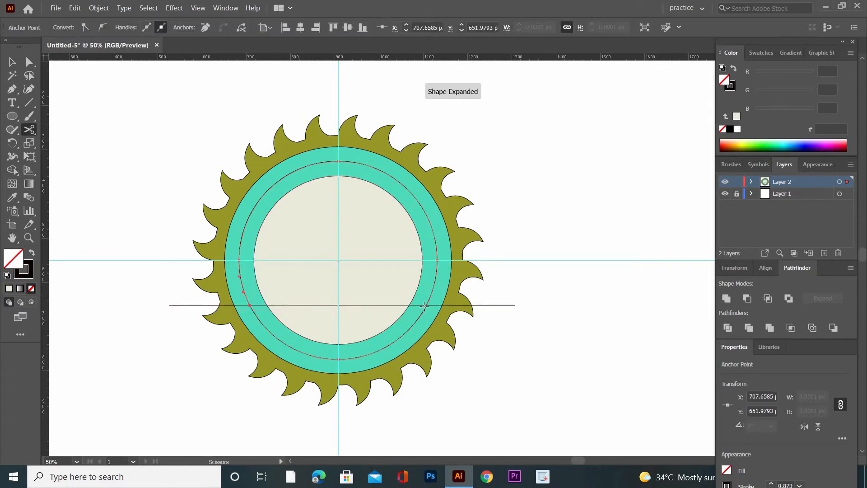
{"action": "left_click", "coordinate": [426, 306]}
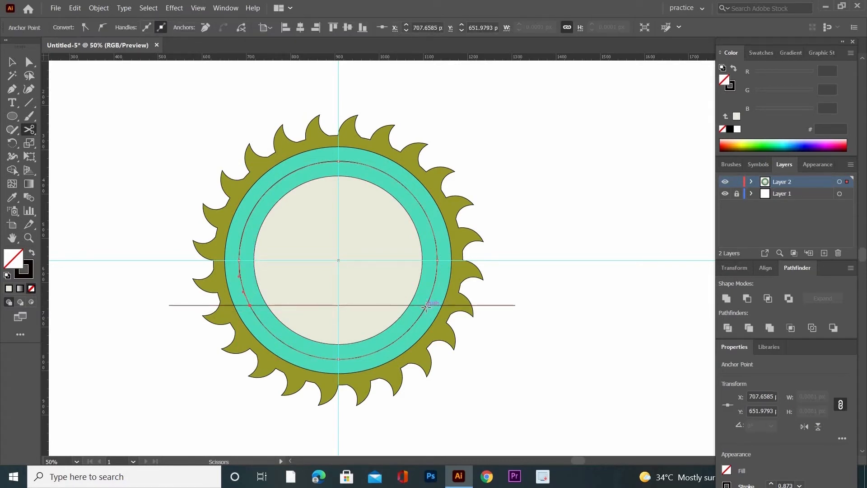
{"action": "left_click", "coordinate": [427, 305]}
Delete the horizontal line used for cutting the middle circle
{"action": "left_click", "coordinate": [8, 64]}
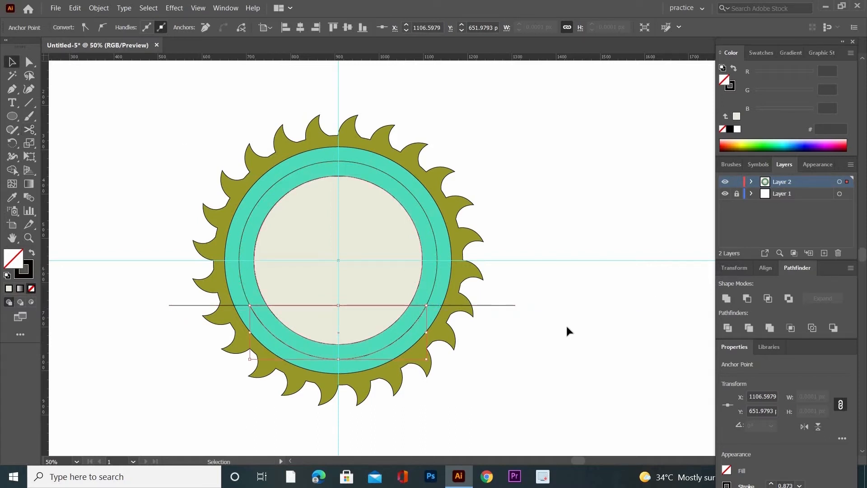
{"action": "left_click_drag", "start_coordinate": [507, 326], "coordinate": [507, 309]}
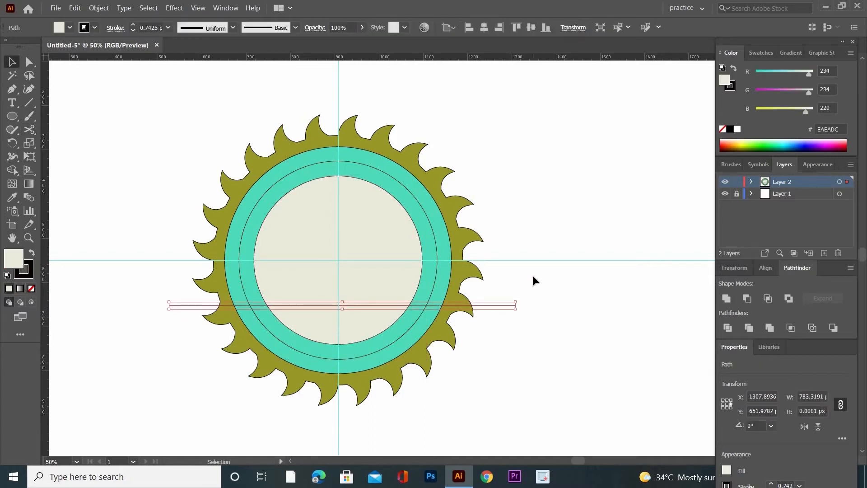
{"action": "key", "text": "Delete"}
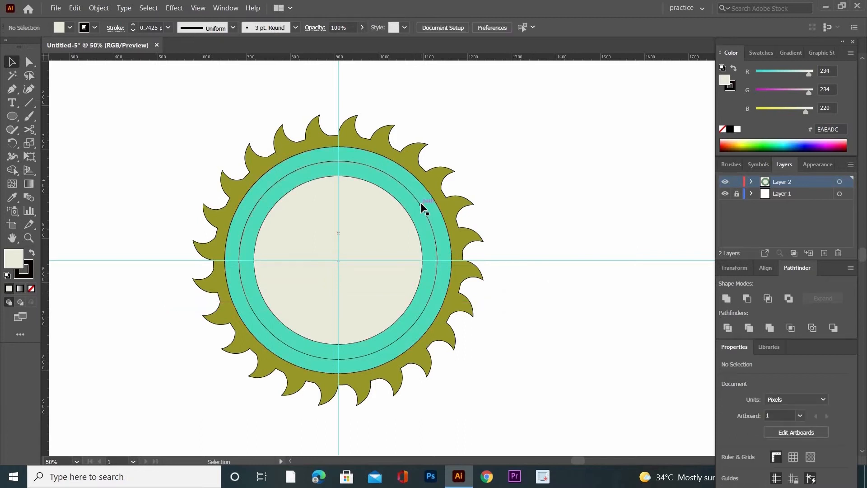
Place Lorem ipsum placeholder type along the upper arc of the cut circle and centre-align it
{"action": "left_click", "coordinate": [421, 205]}
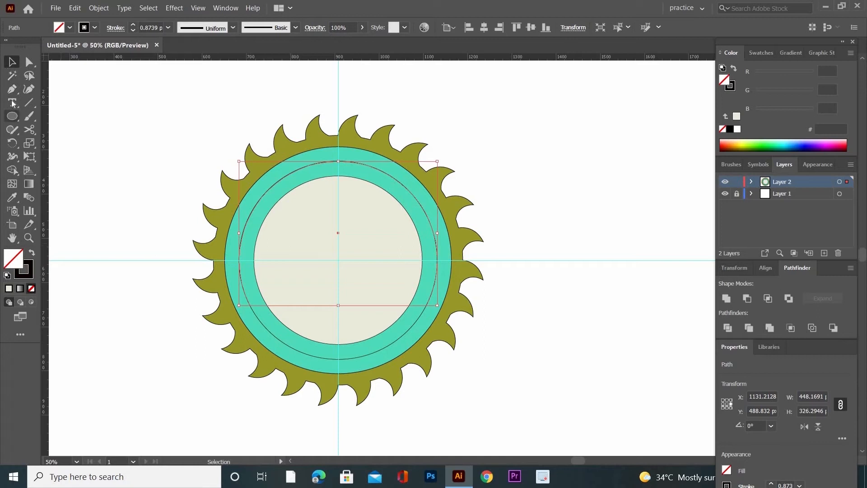
{"action": "left_click_drag", "start_coordinate": [12, 103], "coordinate": [84, 132]}
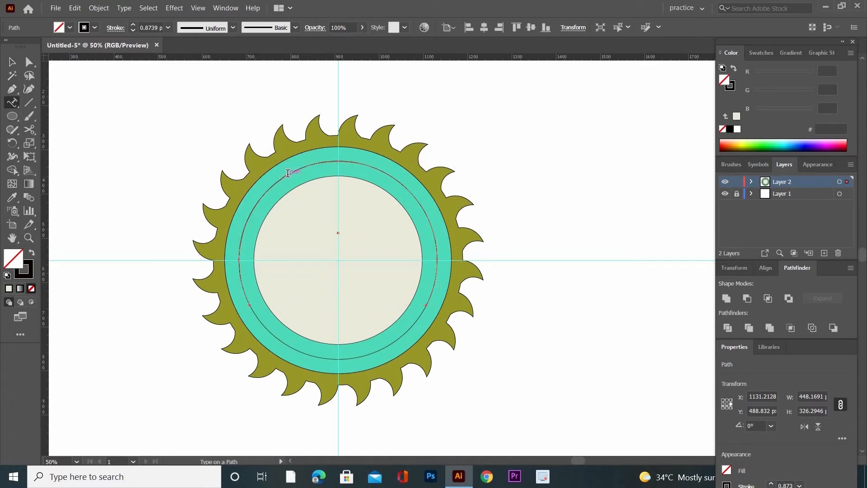
{"action": "left_click", "coordinate": [289, 174]}
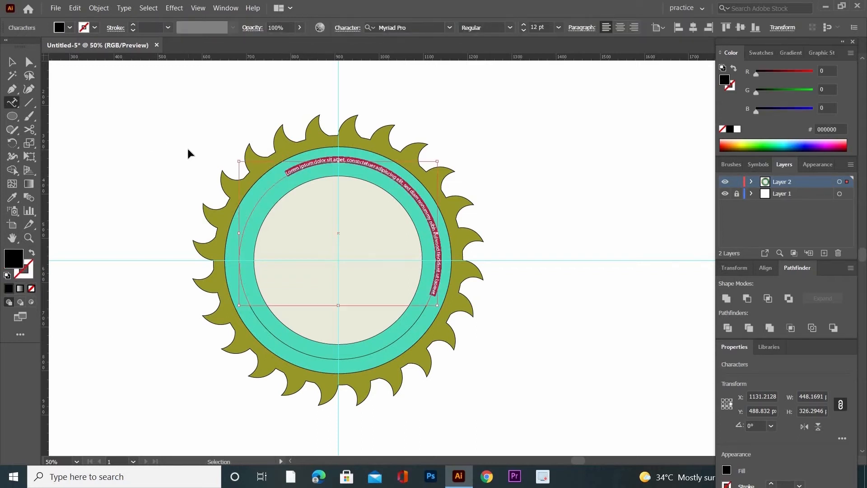
{"action": "key", "text": "ctrl+="}
{"action": "key", "text": "ctrl+="}
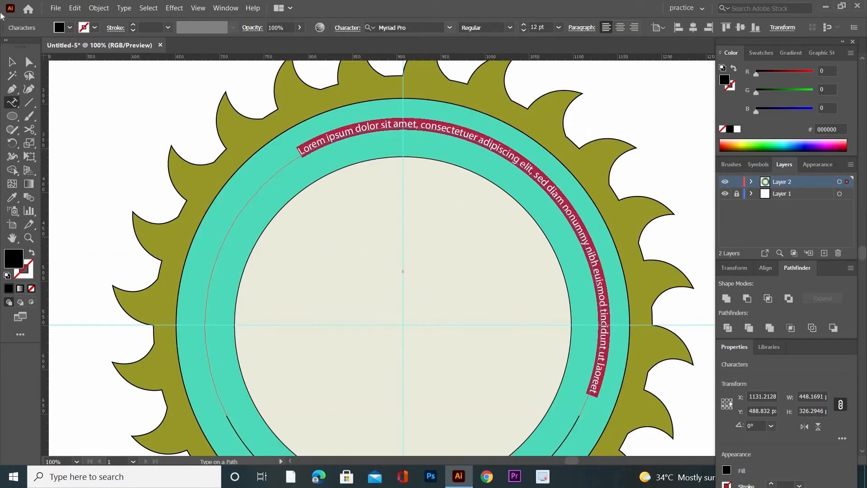
{"action": "left_click", "coordinate": [12, 62]}
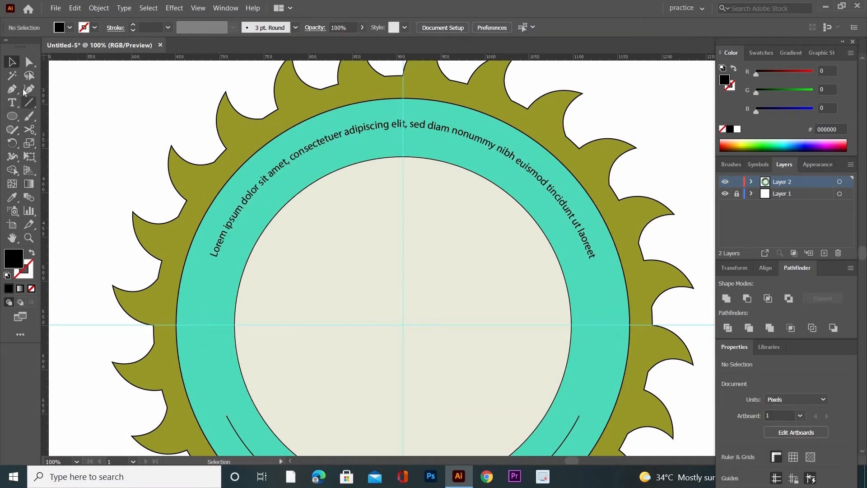
Set the curved text's path alignment to Center in the Type on a Path options, with the preview enabled
{"action": "left_click", "coordinate": [11, 102]}
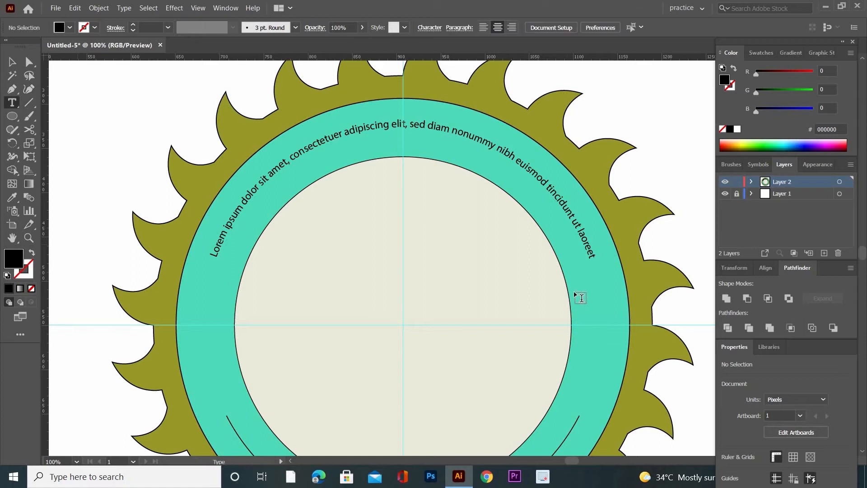
{"action": "left_click", "coordinate": [593, 257]}
{"action": "left_click_drag", "start_coordinate": [572, 241], "coordinate": [221, 260]}
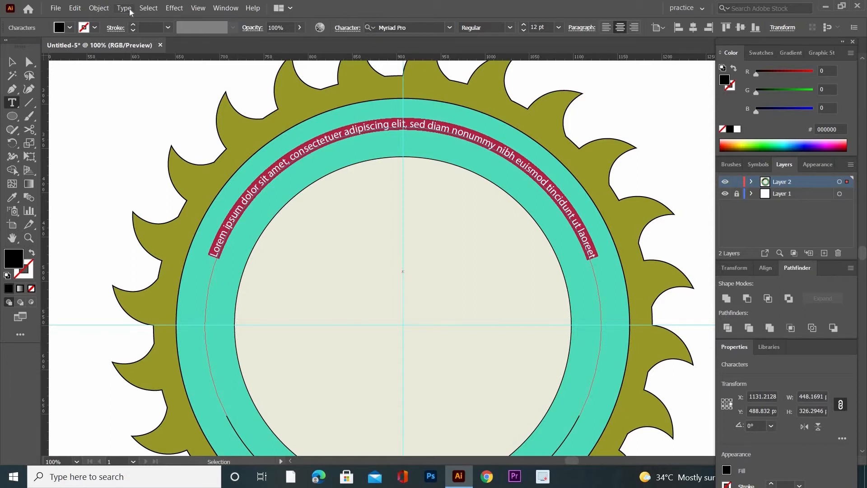
{"action": "left_click", "coordinate": [125, 8]}
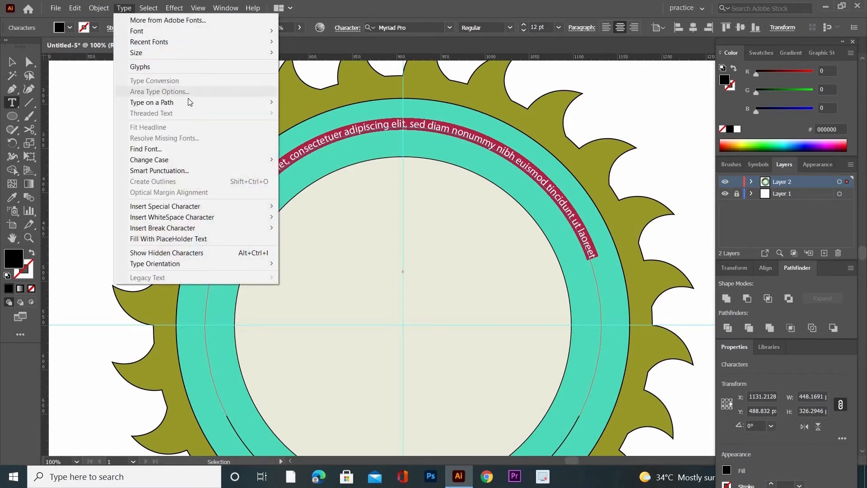
{"action": "mouse_move", "coordinate": [191, 102]}
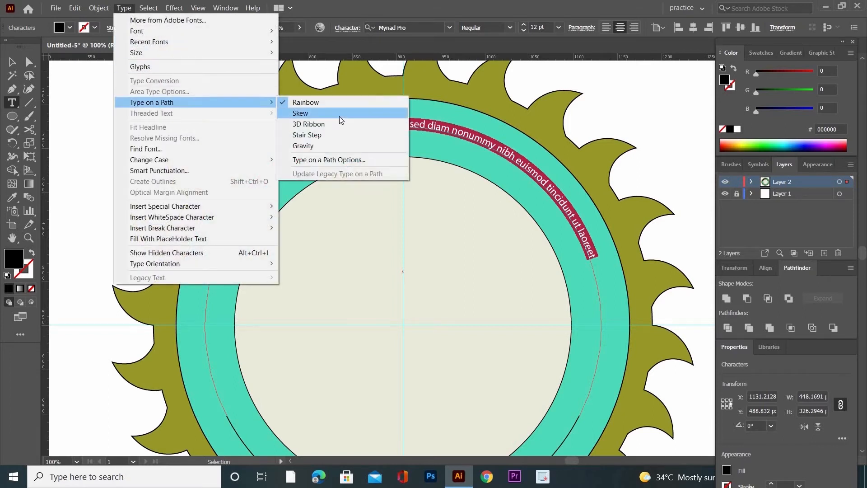
{"action": "left_click", "coordinate": [334, 160]}
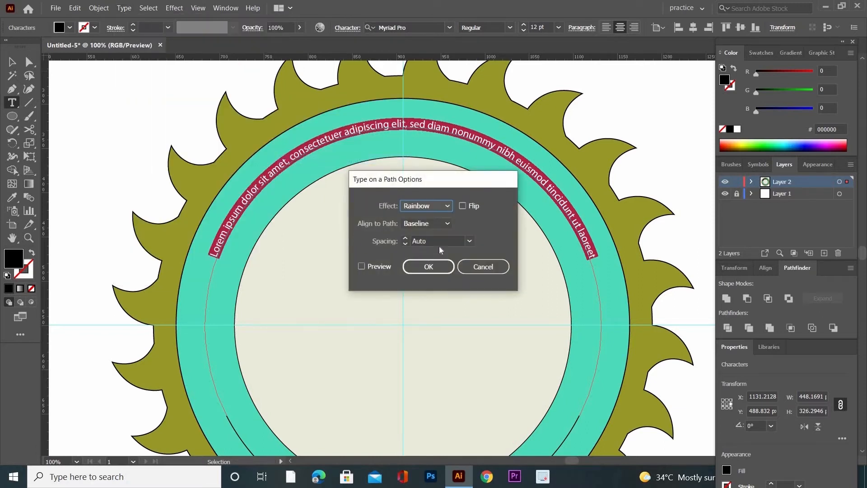
{"action": "left_click", "coordinate": [441, 224]}
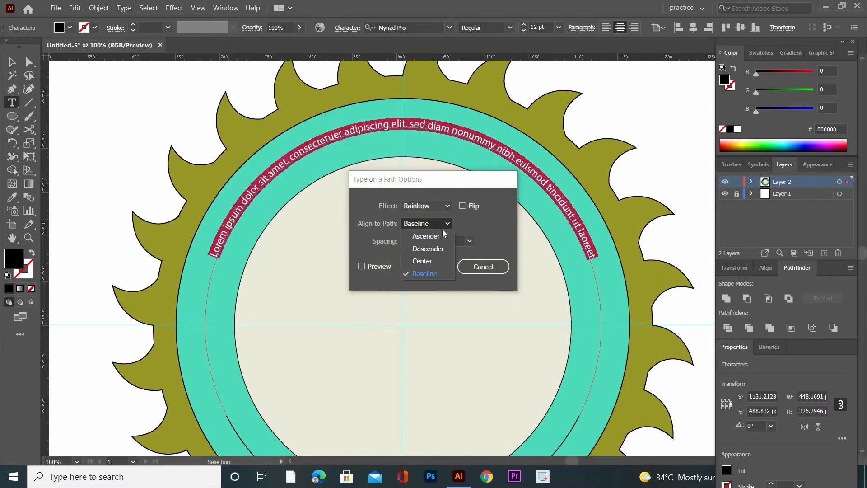
{"action": "left_click", "coordinate": [432, 260]}
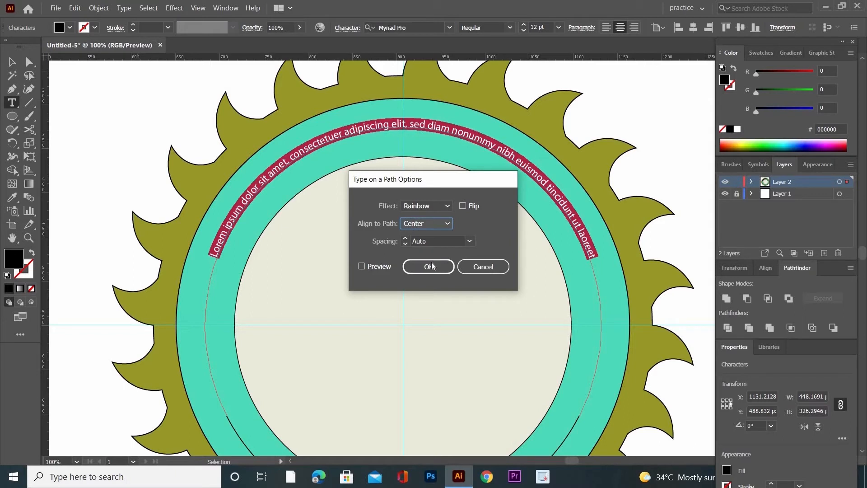
{"action": "left_click", "coordinate": [362, 266]}
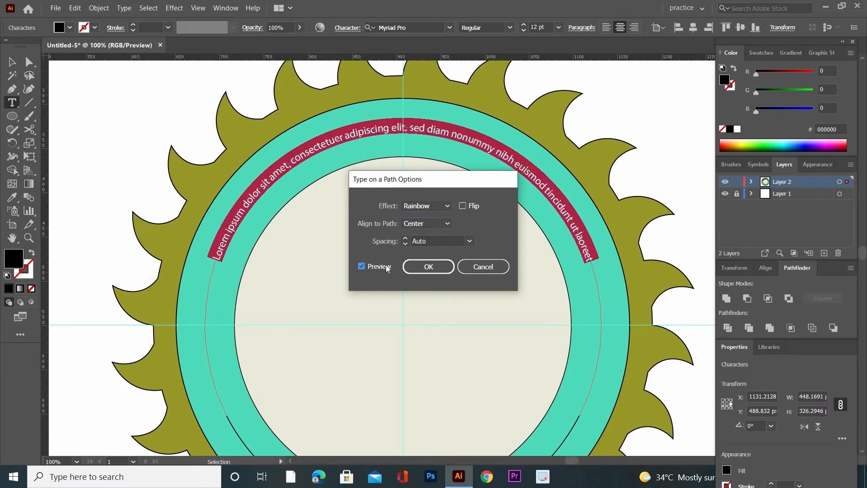
{"action": "left_click", "coordinate": [418, 269]}
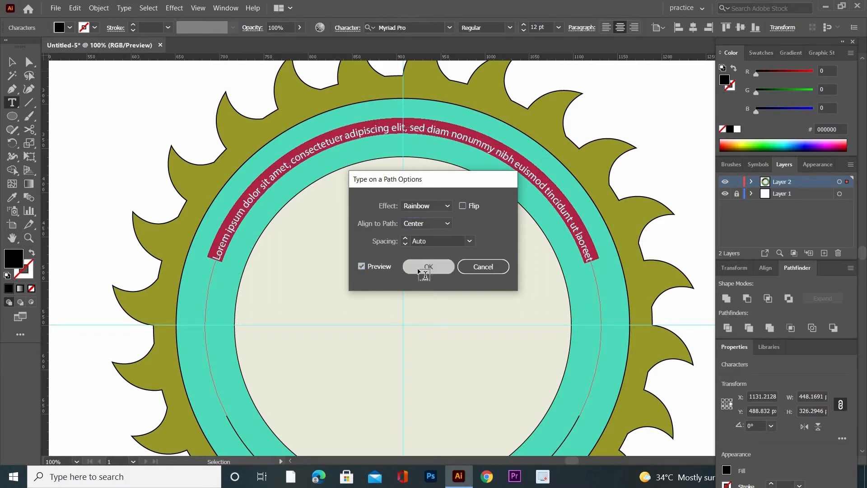
{"action": "left_click", "coordinate": [422, 273], "text": "ctrl"}
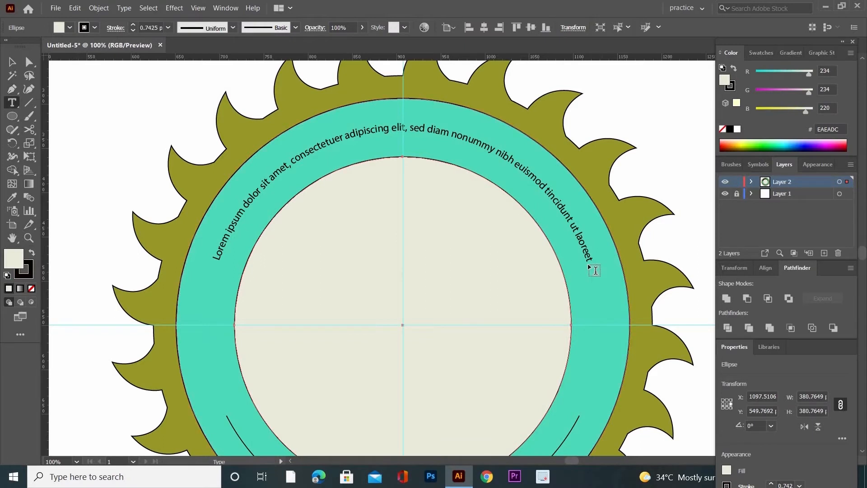
Set the upper curved placeholder text to 36 pt Cooper Black
{"action": "left_click_drag", "start_coordinate": [585, 257], "coordinate": [229, 268]}
{"action": "key", "text": "ctrl+t"}
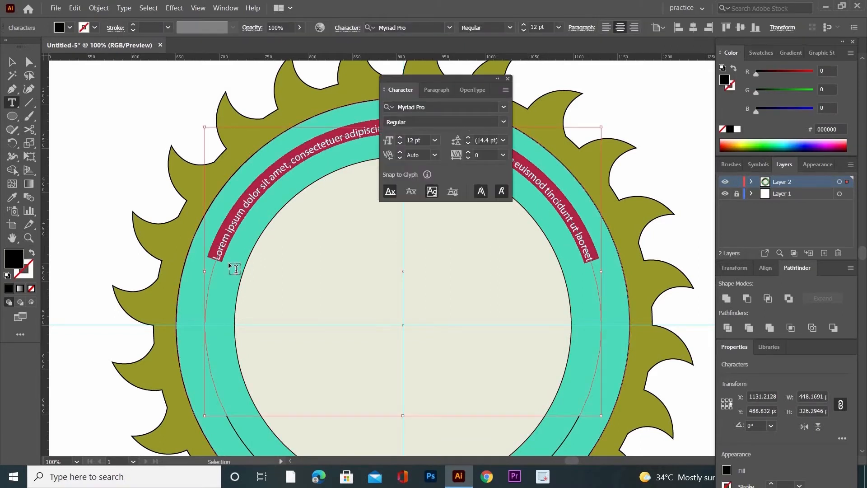
{"action": "left_click", "coordinate": [434, 140]}
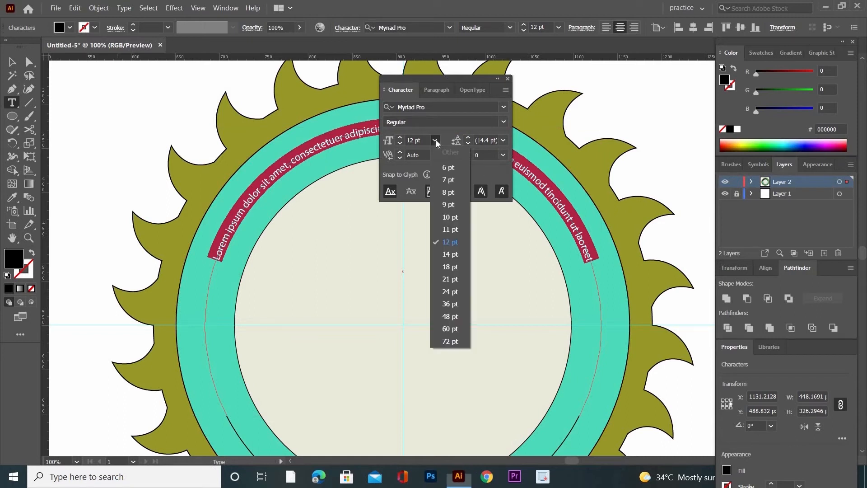
{"action": "left_click", "coordinate": [455, 305]}
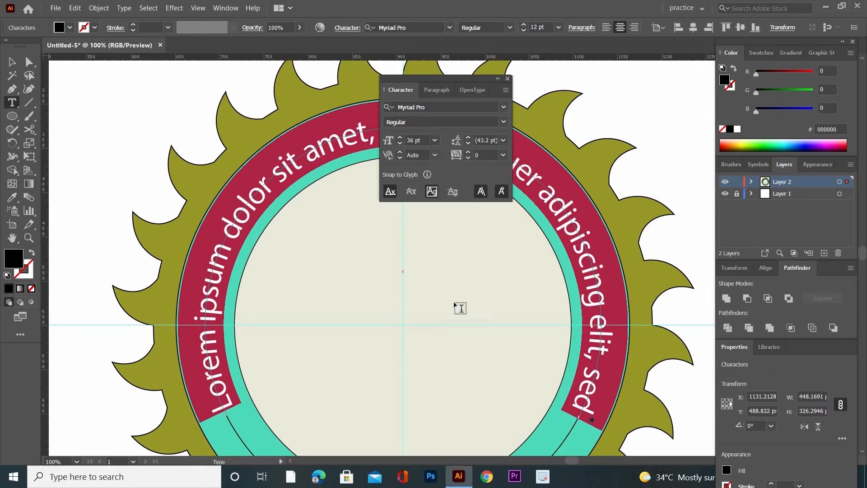
{"action": "left_click", "coordinate": [504, 108]}
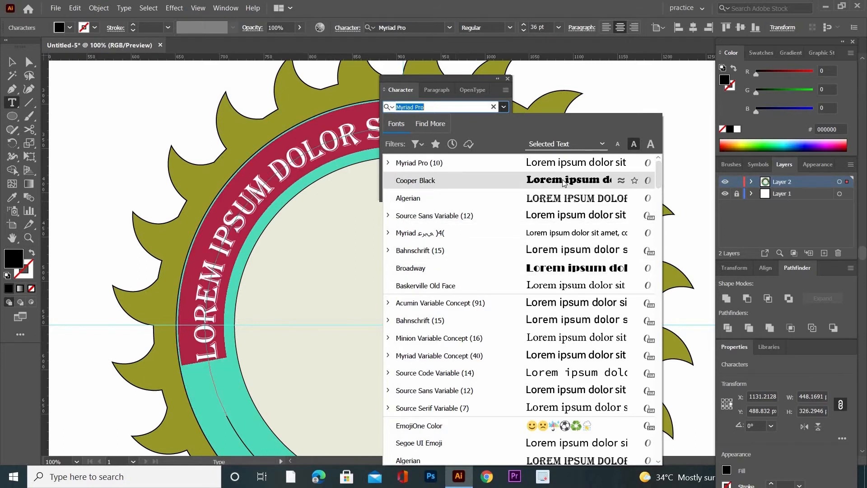
{"action": "left_click", "coordinate": [547, 181]}
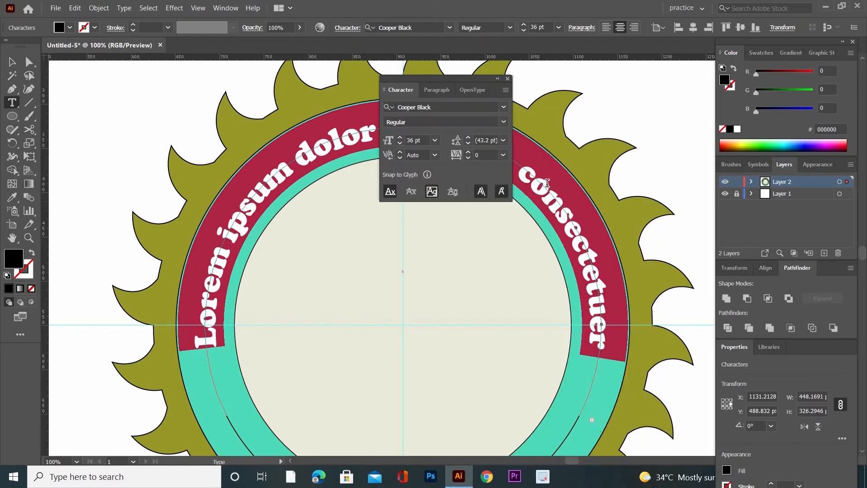
Show the full character options and apply All Caps to the upper curved text
{"action": "left_click", "coordinate": [505, 90]}
{"action": "left_click", "coordinate": [535, 91]}
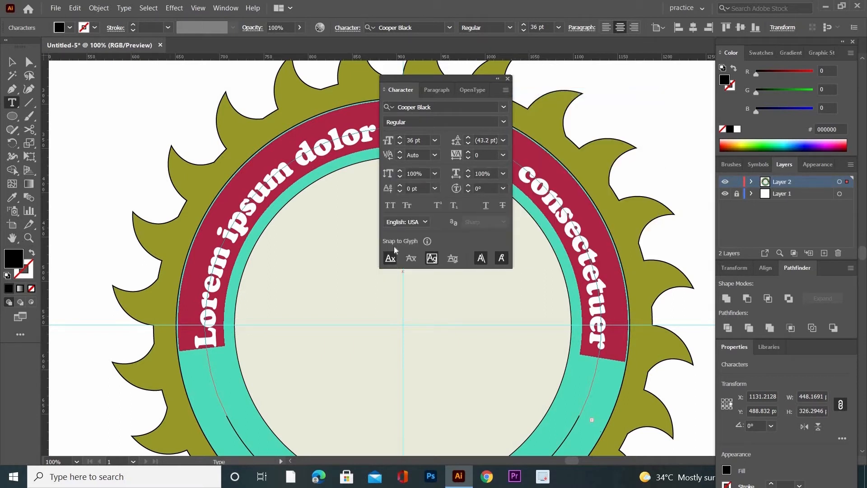
{"action": "left_click", "coordinate": [390, 205]}
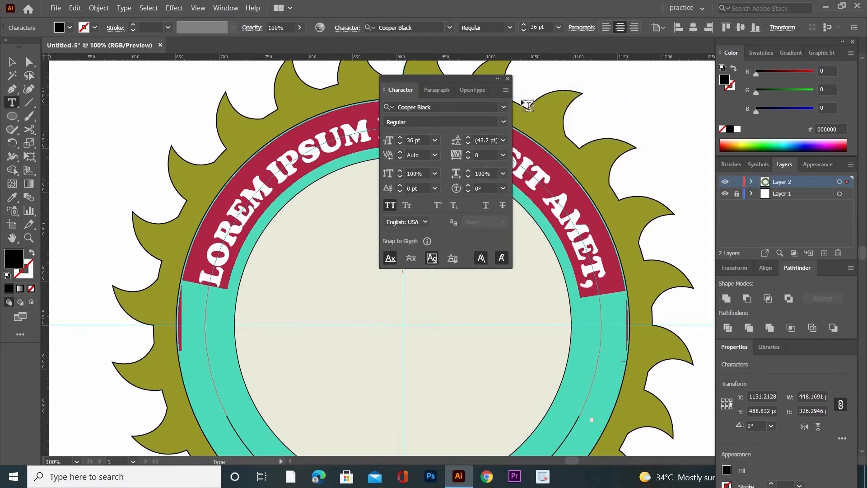
{"action": "left_click", "coordinate": [508, 79]}
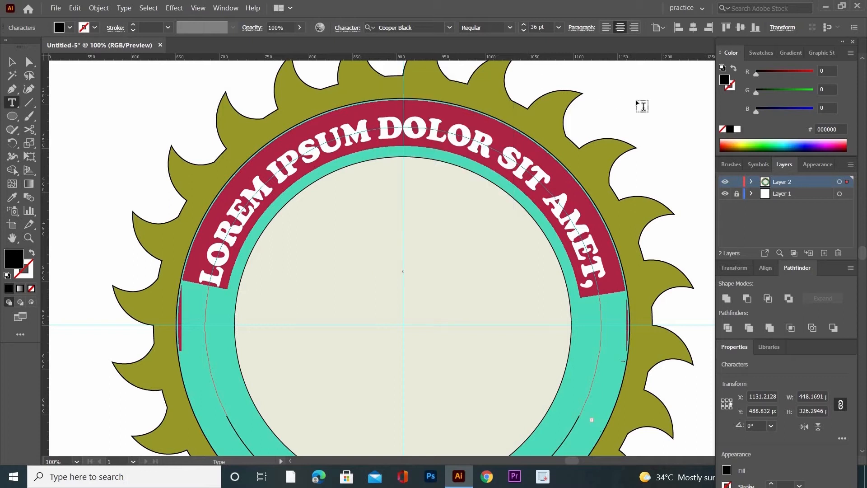
Reduce the upper curved text's font size to 31 pt
{"action": "left_click", "coordinate": [523, 30]}
{"action": "left_click", "coordinate": [523, 29]}
{"action": "left_click", "coordinate": [523, 30]}
{"action": "left_click", "coordinate": [523, 30]}
{"action": "left_click", "coordinate": [523, 30]}
{"action": "left_click", "coordinate": [523, 30]}
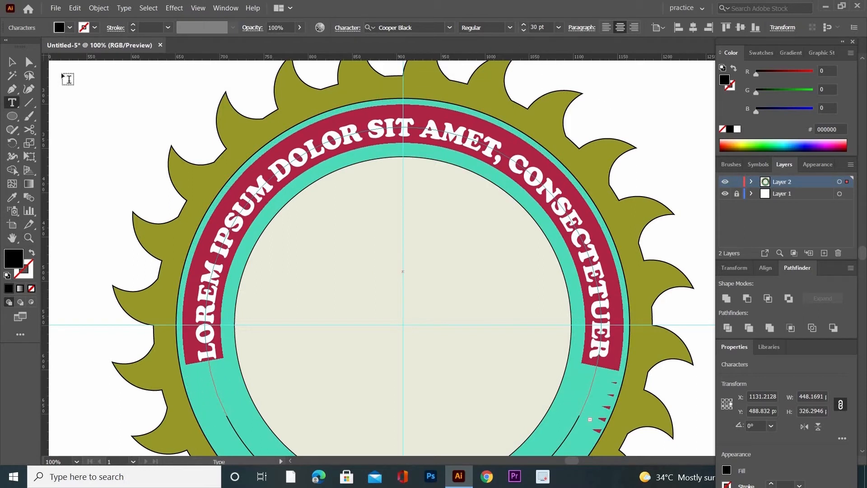
Replace the placeholder text on the upper arc with "JAMES WOODWORKS AND ENGINEERING"
{"action": "type", "text": "AM"}
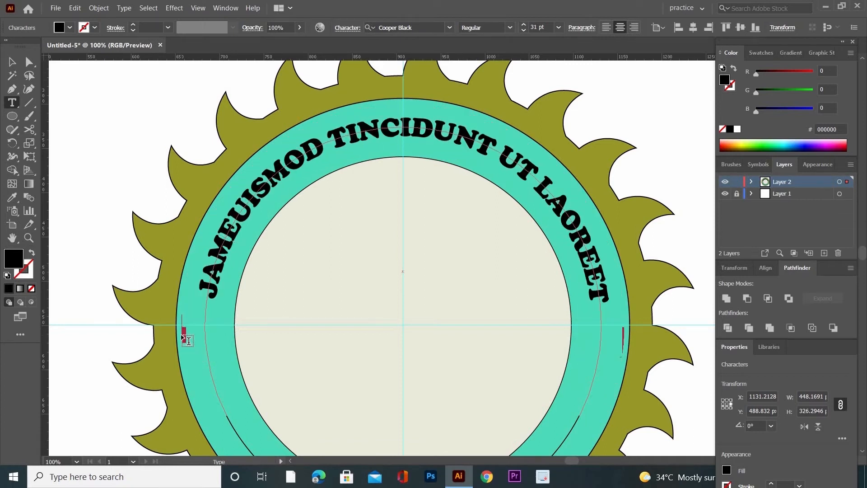
{"action": "type", "text": "ES"}
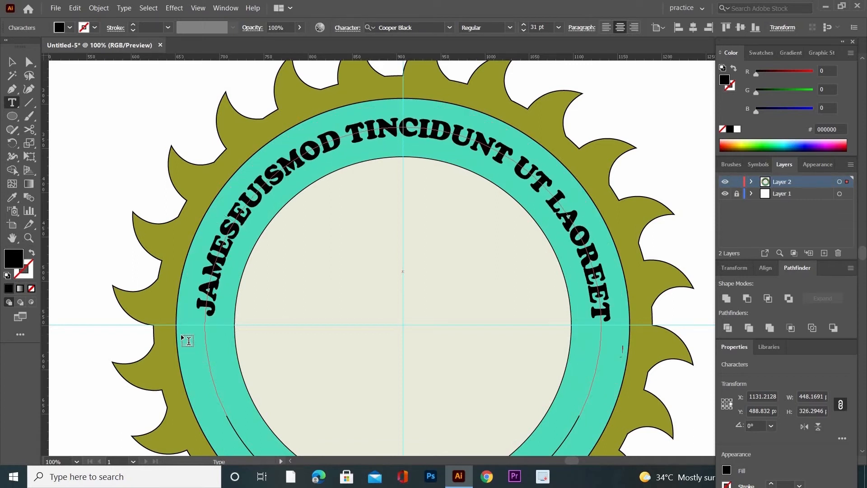
{"action": "key", "text": "Delete"}
{"action": "key", "text": "Delete"}
{"action": "key", "text": "Delete"}
{"action": "key", "text": "Delete"}
{"action": "key", "text": "Delete"}
{"action": "key", "text": "Delete"}
{"action": "key", "text": "Delete"}
{"action": "key", "text": "Delete"}
{"action": "key", "text": "Delete"}
{"action": "key", "text": "Delete"}
{"action": "key", "text": "Delete"}
{"action": "key", "text": "Delete"}
{"action": "key", "text": "Delete"}
{"action": "key", "text": "Delete"}
{"action": "key", "text": "Delete"}
{"action": "key", "text": "Delete"}
{"action": "key", "text": "Delete"}
{"action": "key", "text": "Delete"}
{"action": "key", "text": "Delete"}
{"action": "key", "text": "Delete"}
{"action": "key", "text": "Delete"}
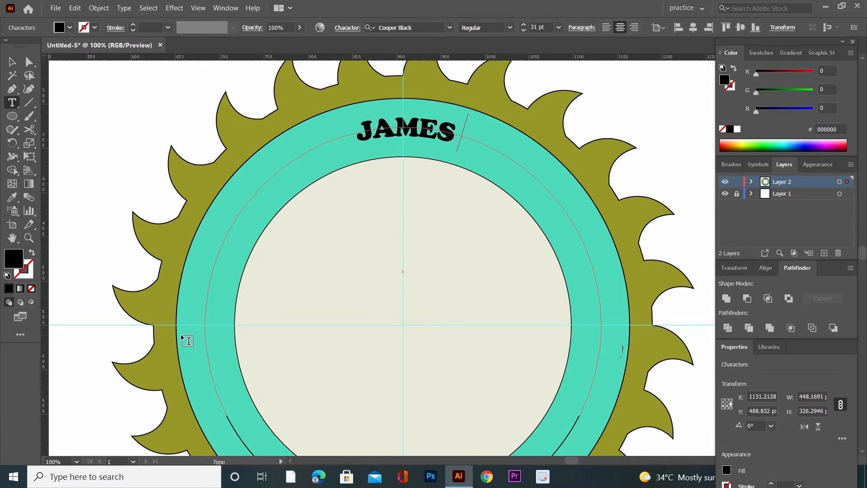
{"action": "type", "text": "WOODW"}
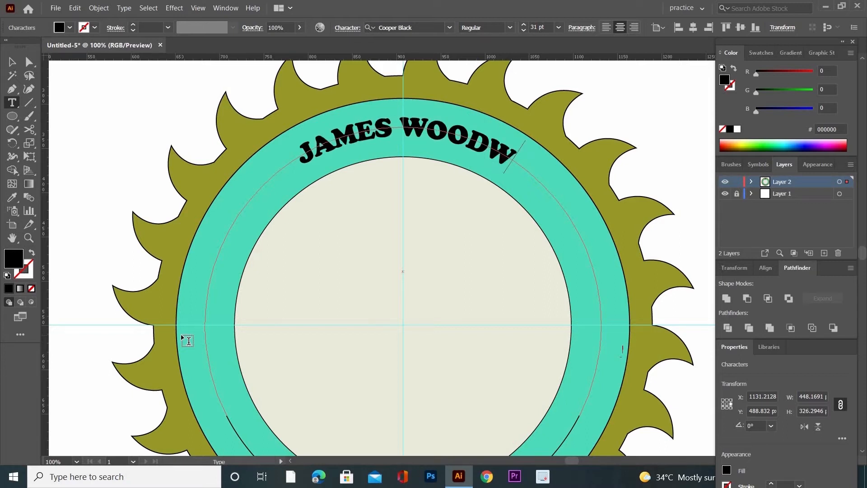
{"action": "type", "text": "ORKS AND"}
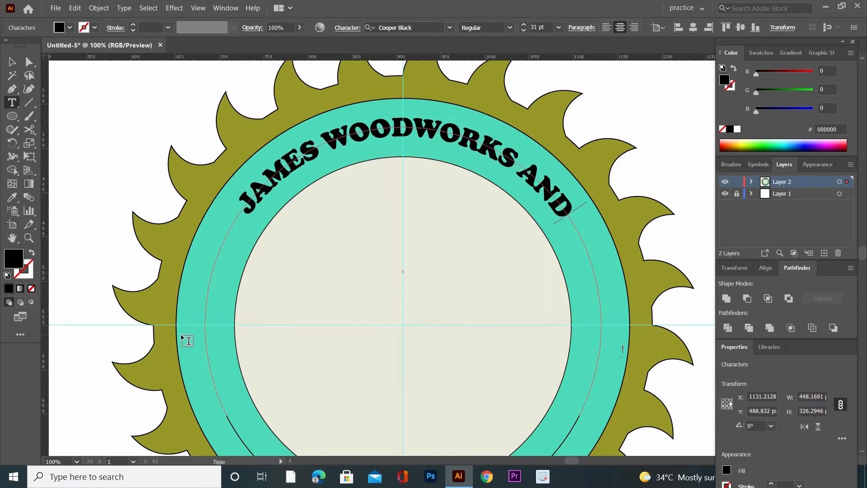
{"action": "type", "text": " ENGIN"}
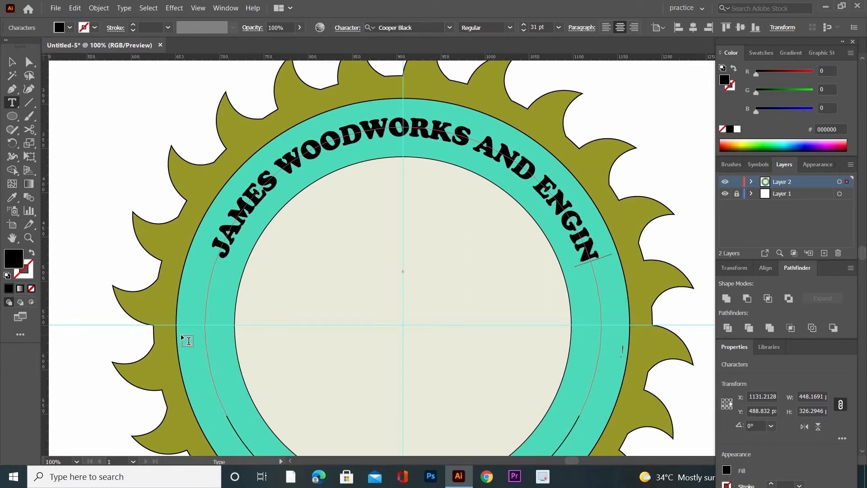
{"action": "type", "text": "EERING"}
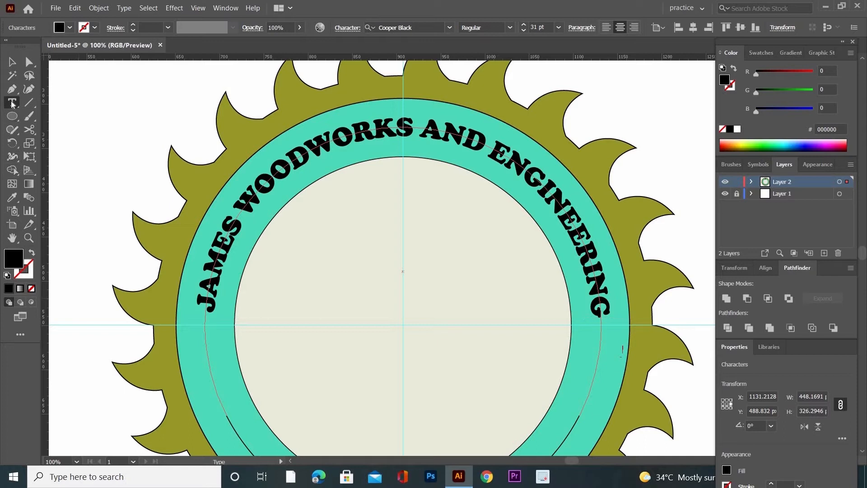
Try a font size of 36 pt for the whole JAMES WOODWORKS AND ENGINEERING text
{"action": "key", "text": "Escape"}
{"action": "left_click_drag", "start_coordinate": [587, 311], "coordinate": [235, 312]}
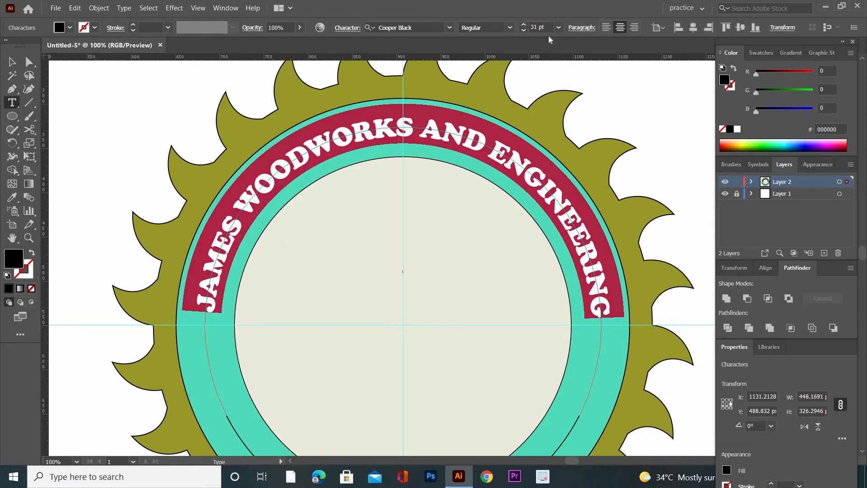
{"action": "left_click", "coordinate": [559, 28]}
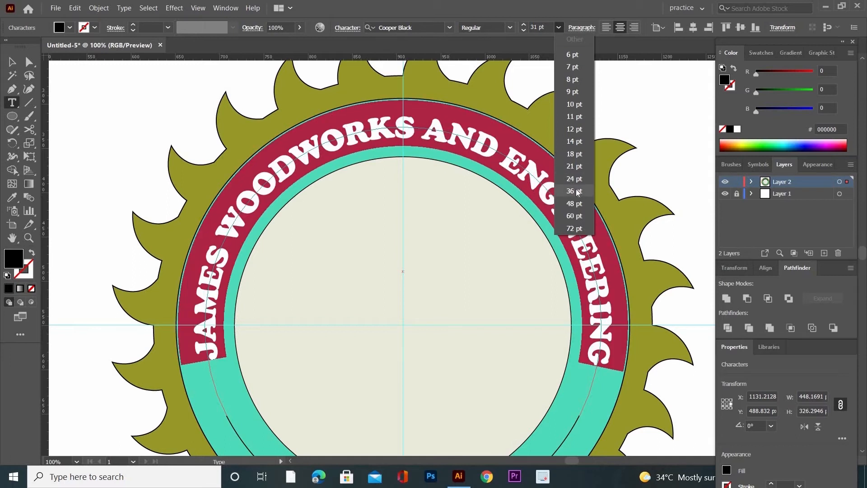
{"action": "left_click", "coordinate": [574, 191]}
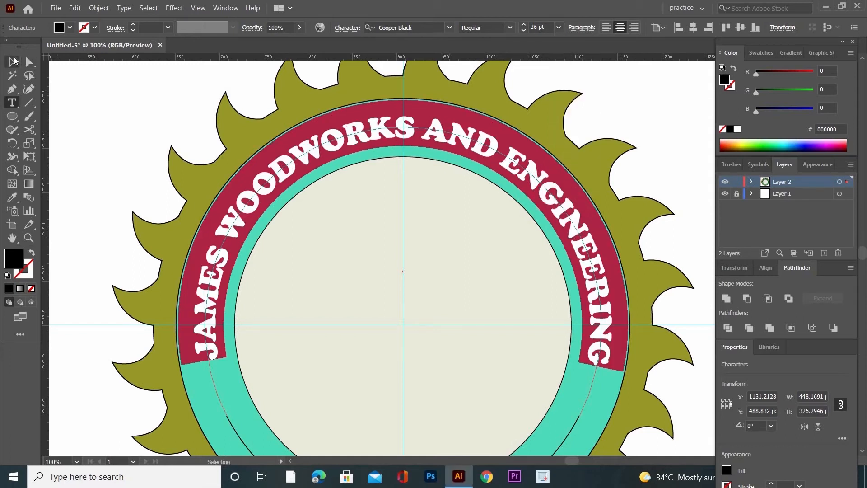
{"action": "left_click", "coordinate": [14, 60]}
{"action": "left_click", "coordinate": [110, 111]}
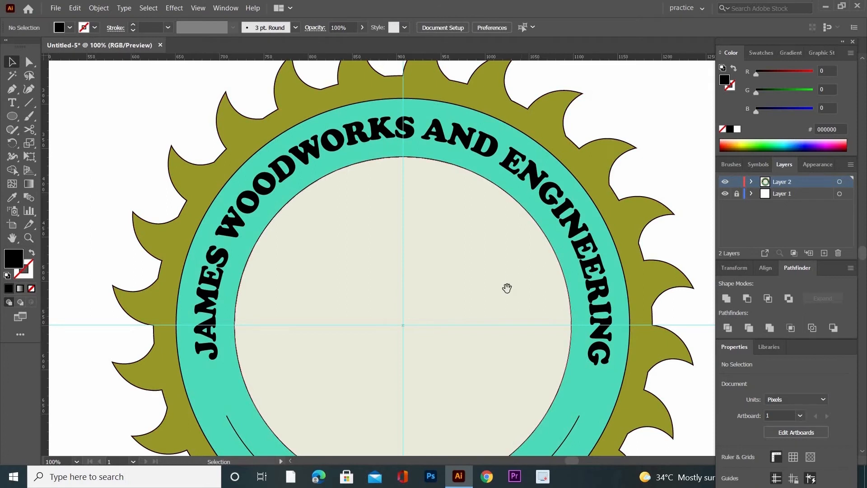
Place placeholder type on the lower arc and extend its text range across the full arc so it sits centred
{"action": "left_click_drag", "start_coordinate": [507, 287], "coordinate": [500, 122]}
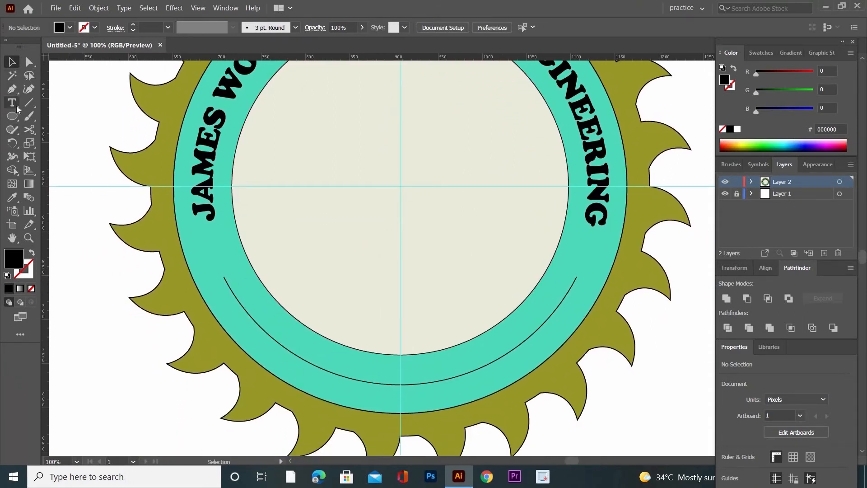
{"action": "left_click", "coordinate": [18, 106]}
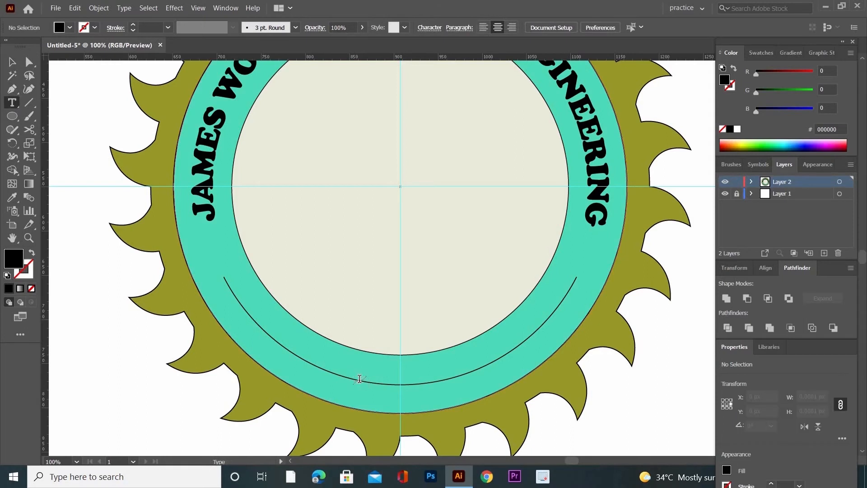
{"action": "left_click", "coordinate": [359, 378]}
{"action": "key", "text": "Escape"}
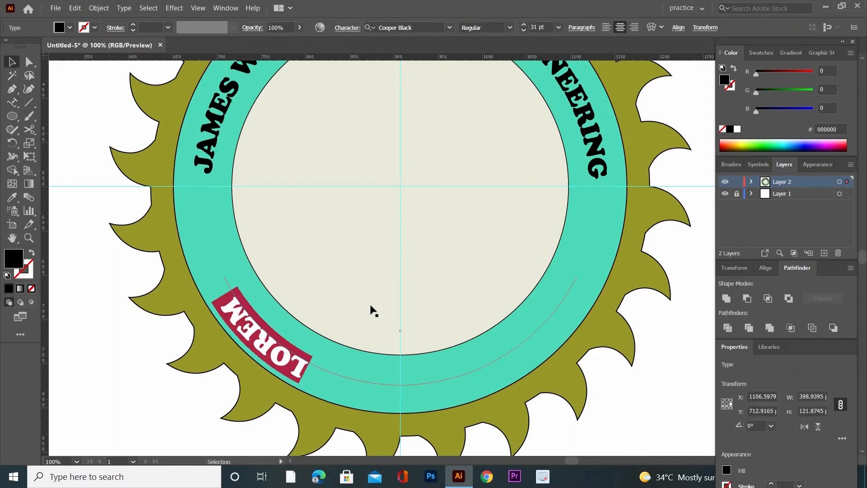
{"action": "left_click_drag", "start_coordinate": [326, 379], "coordinate": [592, 280]}
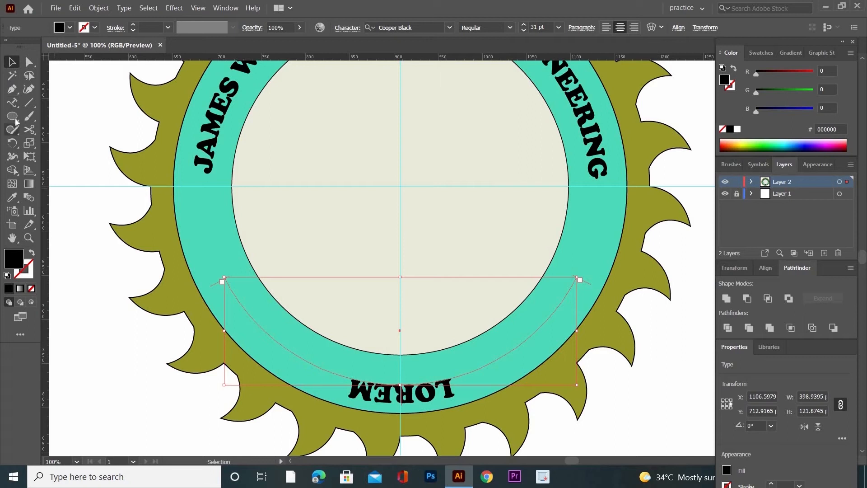
Replace the placeholder word on the lower arc with "ESTB SINCE 2021"
{"action": "left_click_drag", "start_coordinate": [15, 106], "coordinate": [49, 100]}
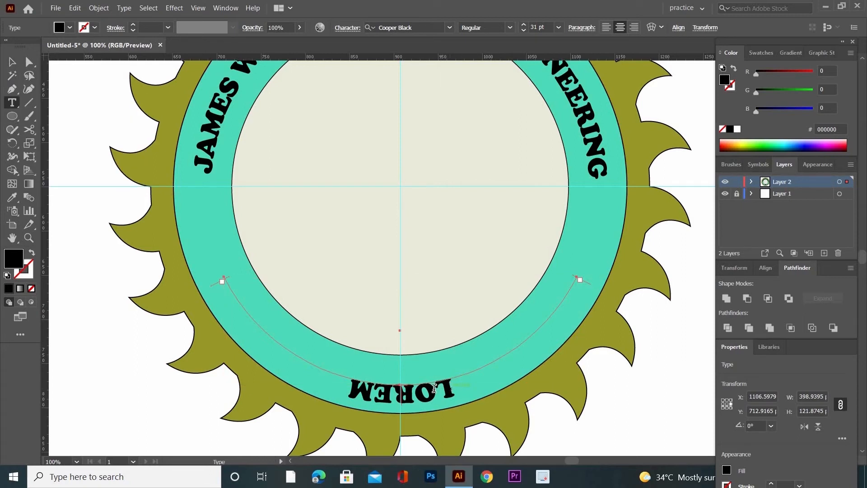
{"action": "left_click_drag", "start_coordinate": [434, 387], "coordinate": [333, 384]}
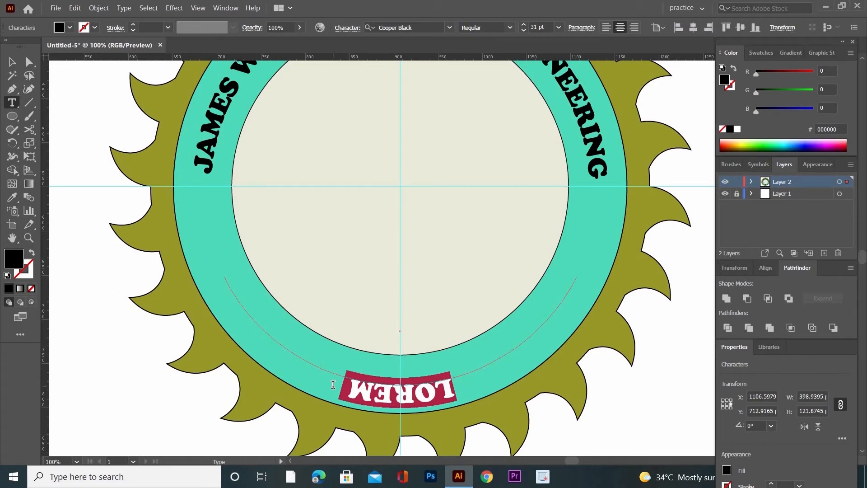
{"action": "type", "text": "EST"}
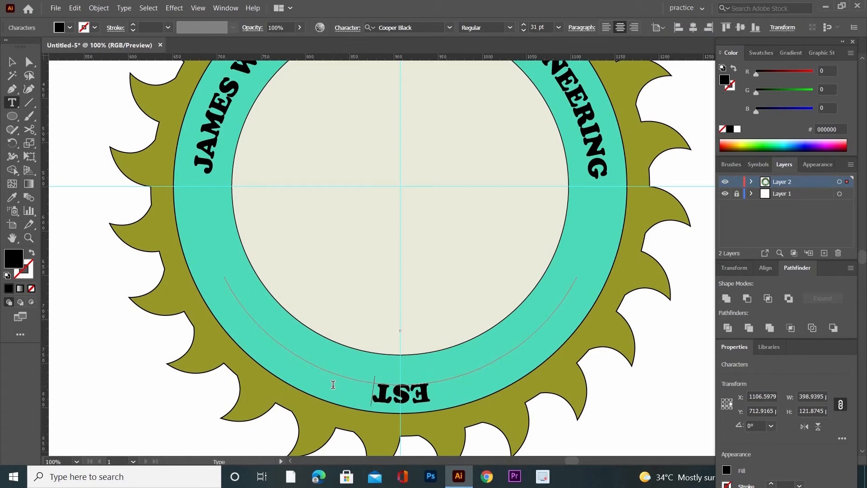
{"action": "type", "text": "B SINC"}
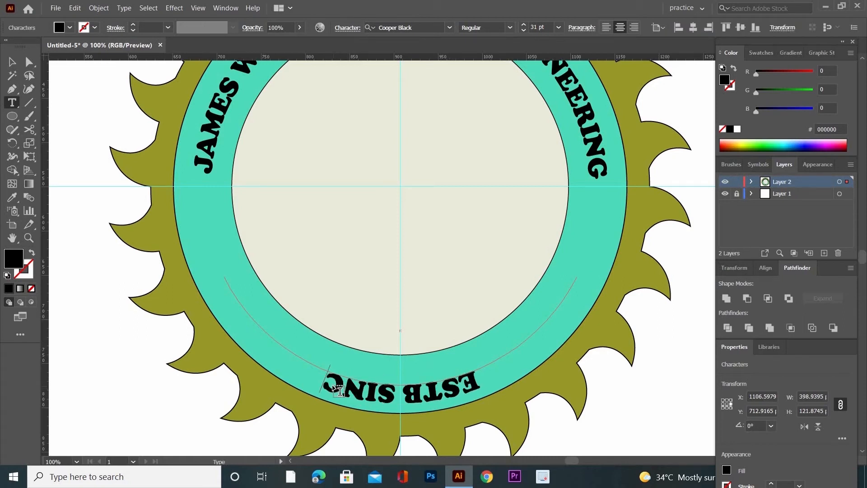
{"action": "type", "text": "E 2021"}
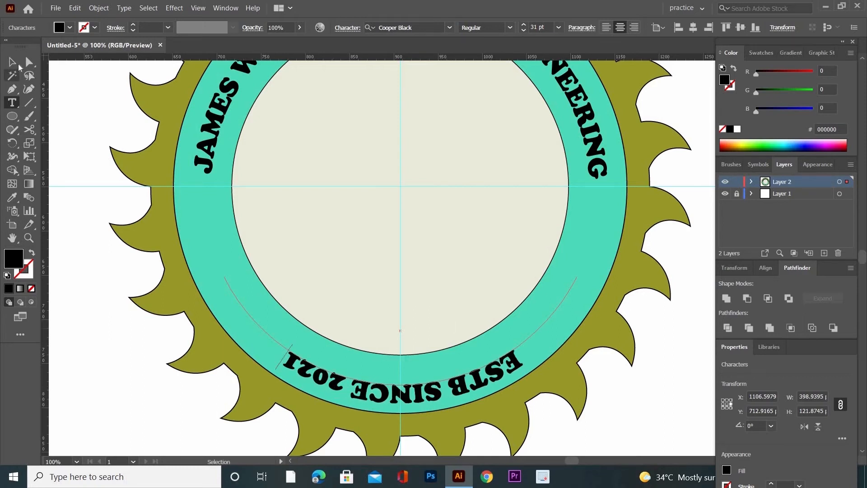
{"action": "key", "text": "Escape"}
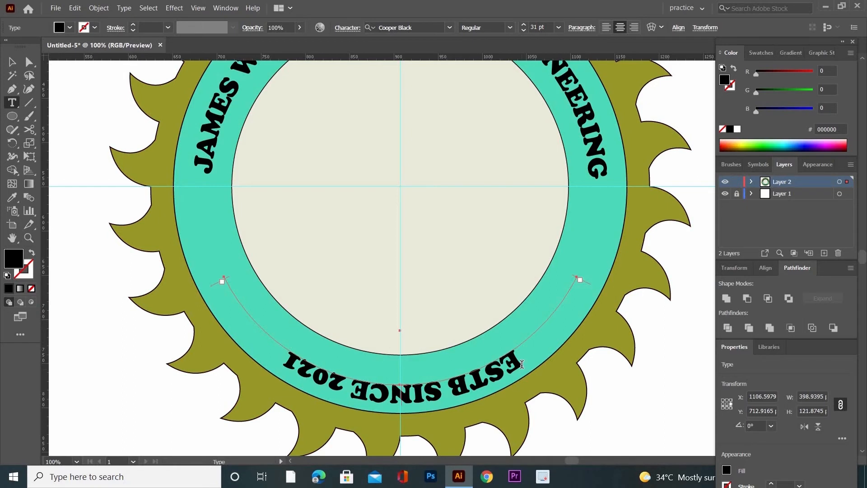
Flip the ESTB SINCE 2021 text to the other side of its path and align it to the path by Center
{"action": "left_click_drag", "start_coordinate": [515, 363], "coordinate": [281, 357]}
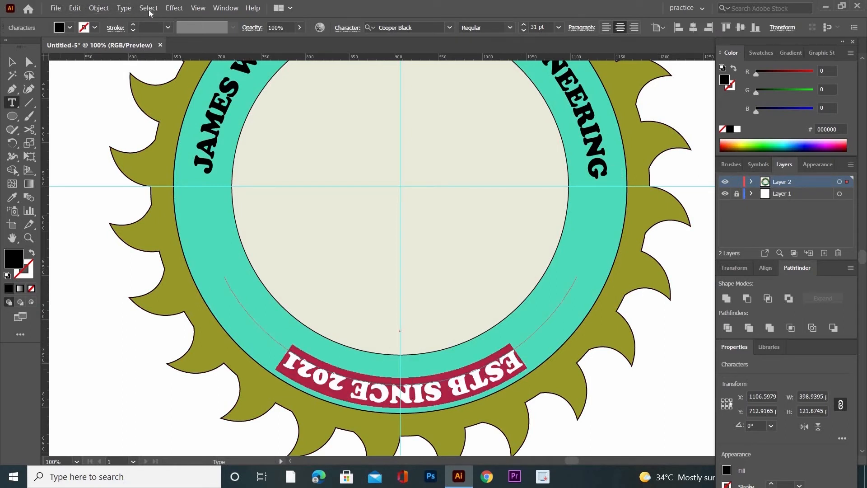
{"action": "left_click", "coordinate": [124, 8]}
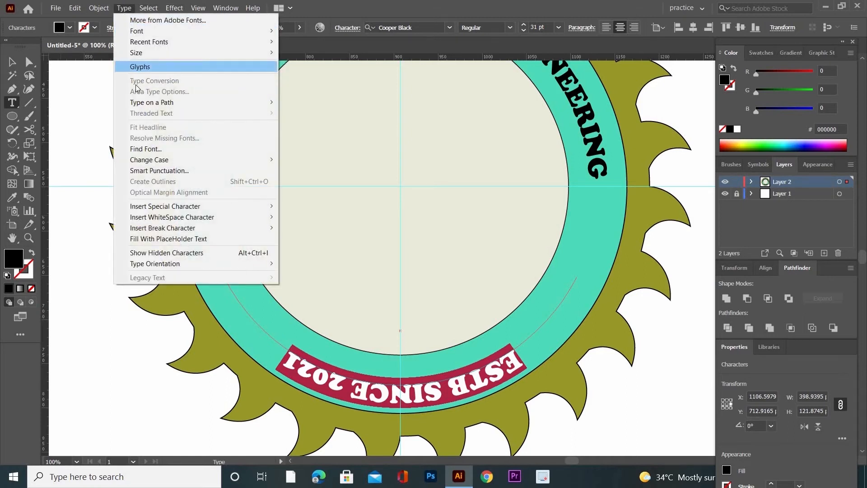
{"action": "mouse_move", "coordinate": [145, 102]}
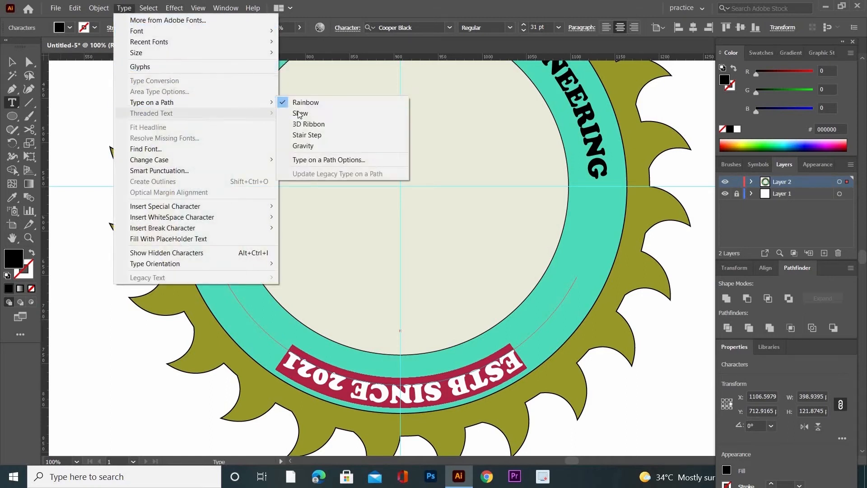
{"action": "left_click", "coordinate": [314, 159]}
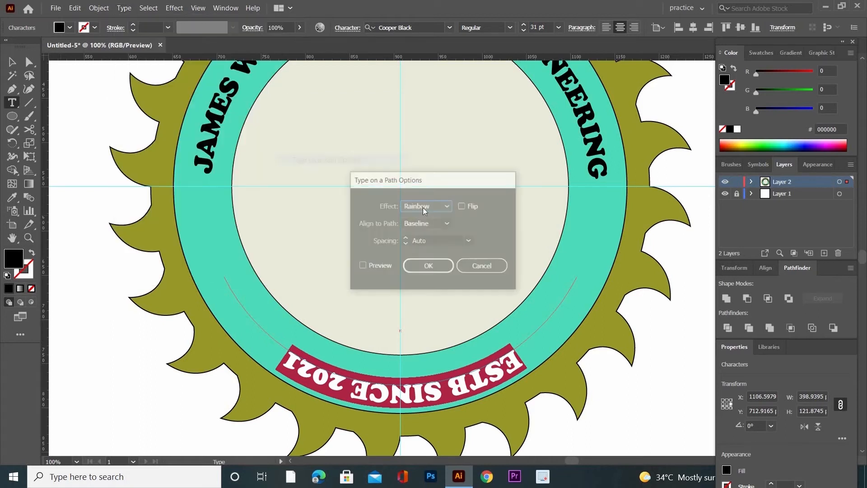
{"action": "left_click", "coordinate": [446, 224]}
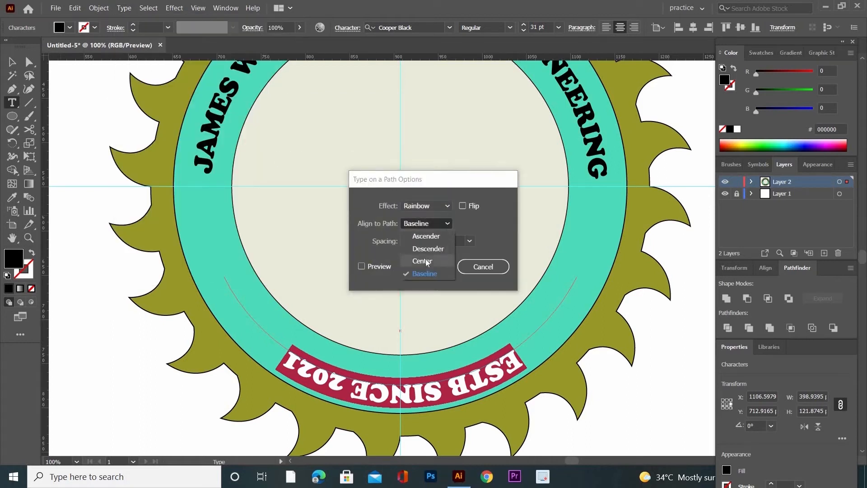
{"action": "left_click", "coordinate": [420, 258]}
{"action": "left_click", "coordinate": [463, 207]}
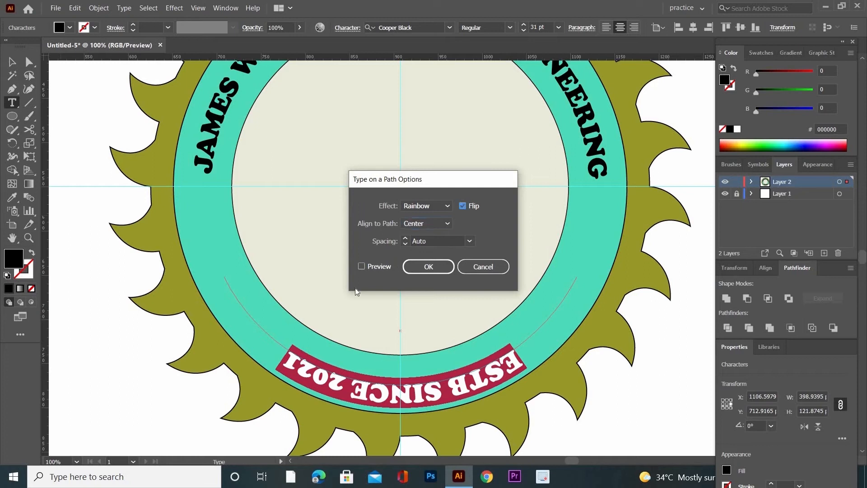
{"action": "left_click", "coordinate": [362, 266]}
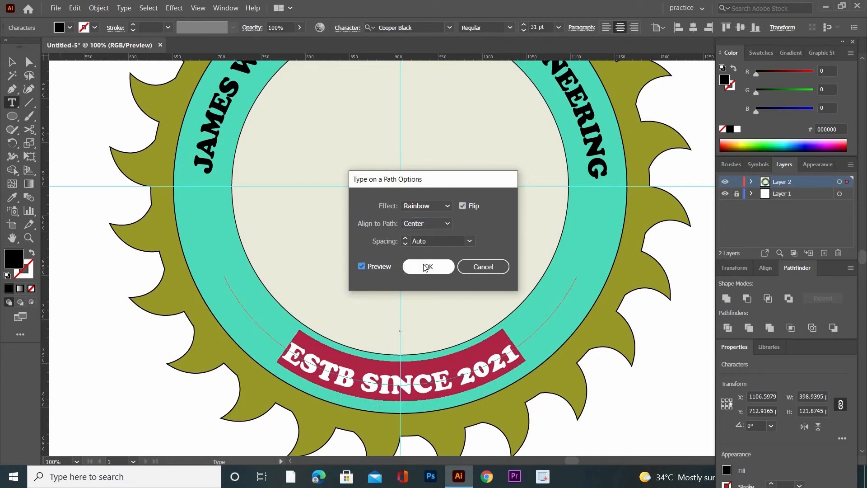
{"action": "left_click", "coordinate": [426, 267]}
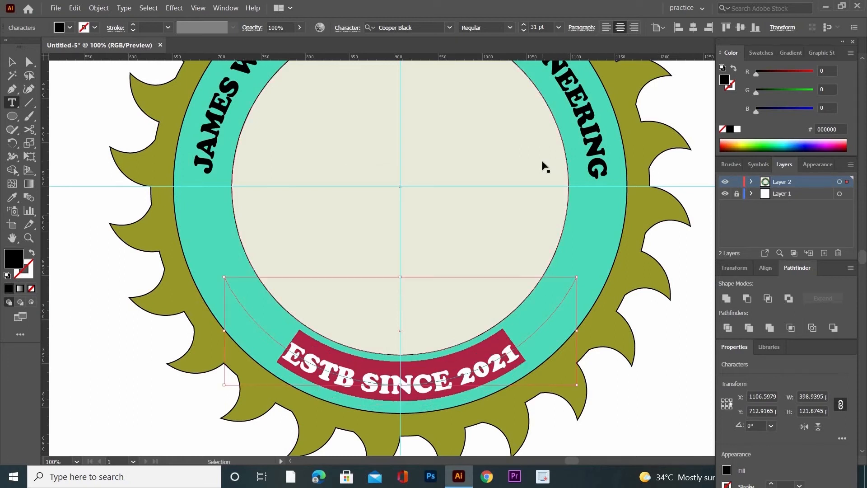
Set the ESTB SINCE 2021 text in Myriad Pro with a horizontal scale of 125%
{"action": "key", "text": "ctrl+t"}
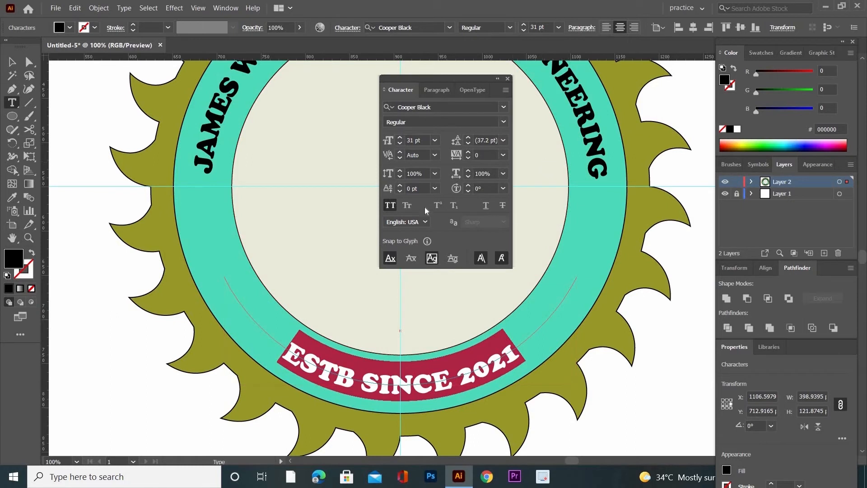
{"action": "left_click", "coordinate": [502, 111]}
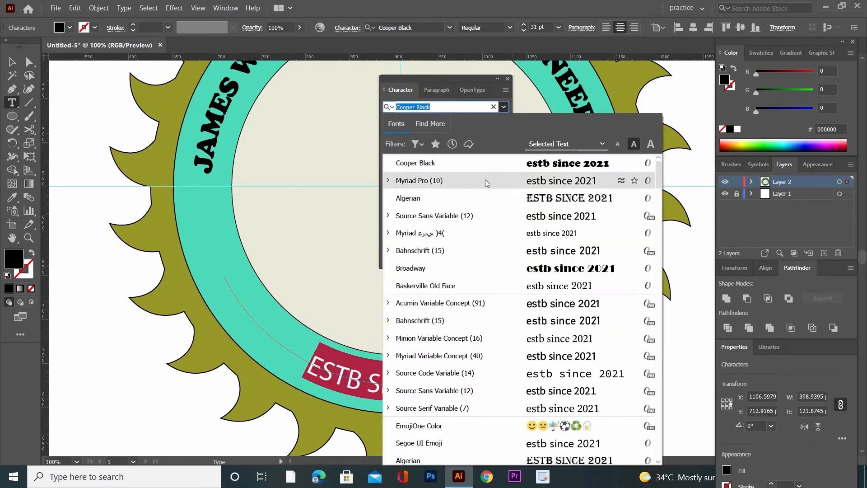
{"action": "left_click", "coordinate": [426, 181]}
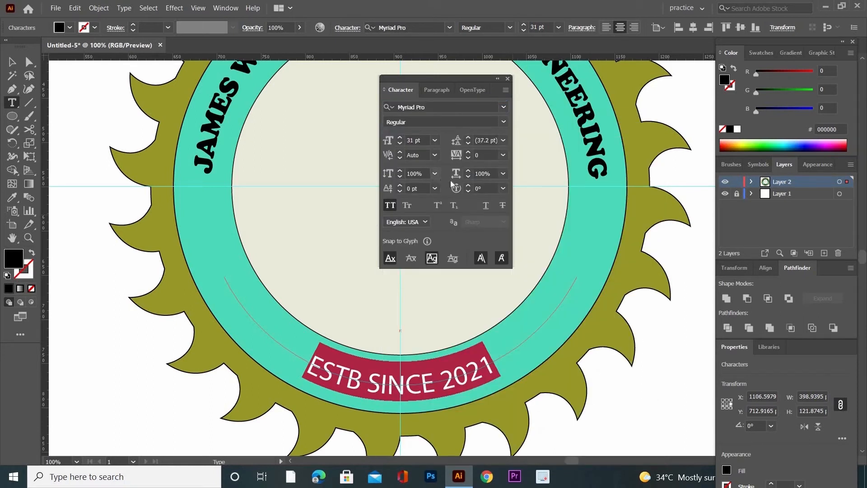
{"action": "left_click", "coordinate": [503, 174]}
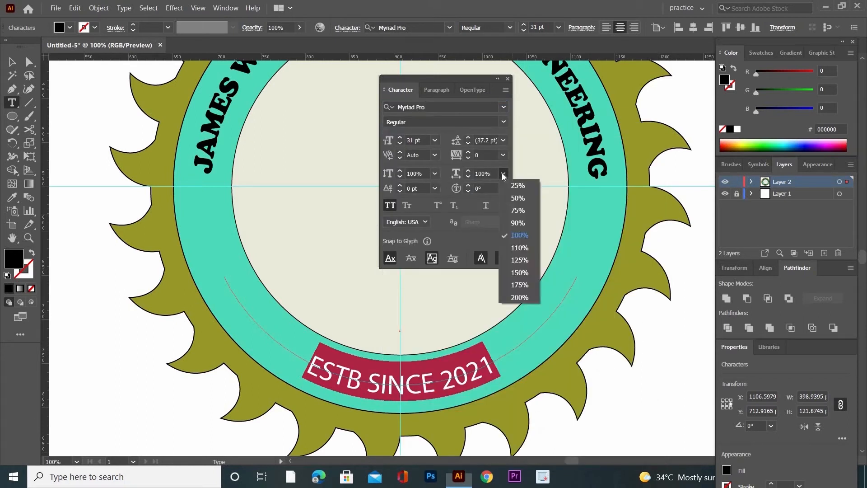
{"action": "left_click", "coordinate": [518, 260]}
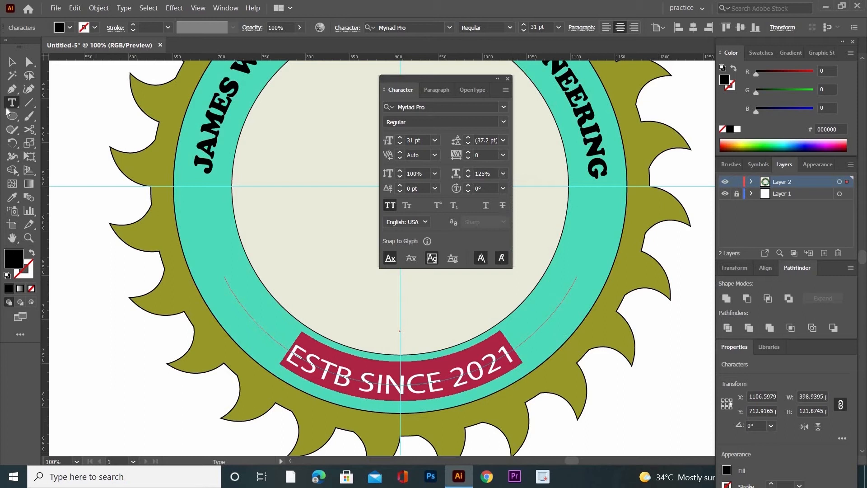
{"action": "left_click", "coordinate": [12, 63]}
{"action": "left_click", "coordinate": [135, 209]}
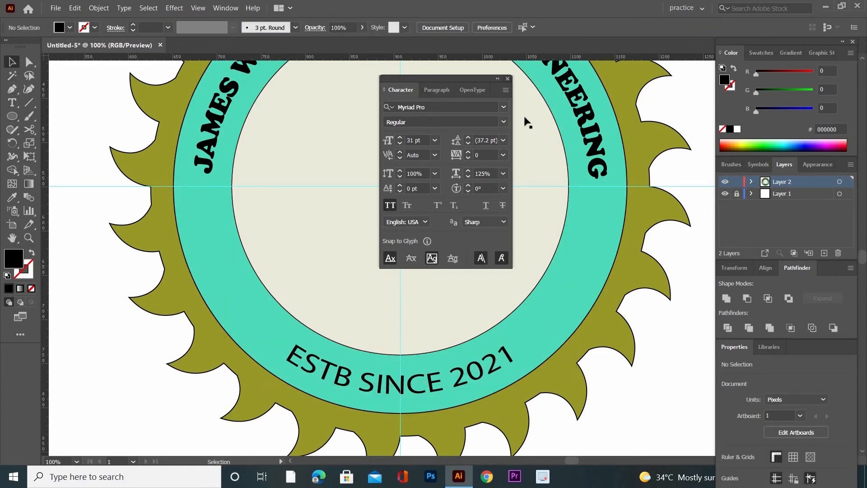
{"action": "key", "text": "ctrl+t"}
Draw a small rectangle about 22 px wide and 15 px high on the blank area beside the badge
{"action": "key", "text": "ctrl+minus"}
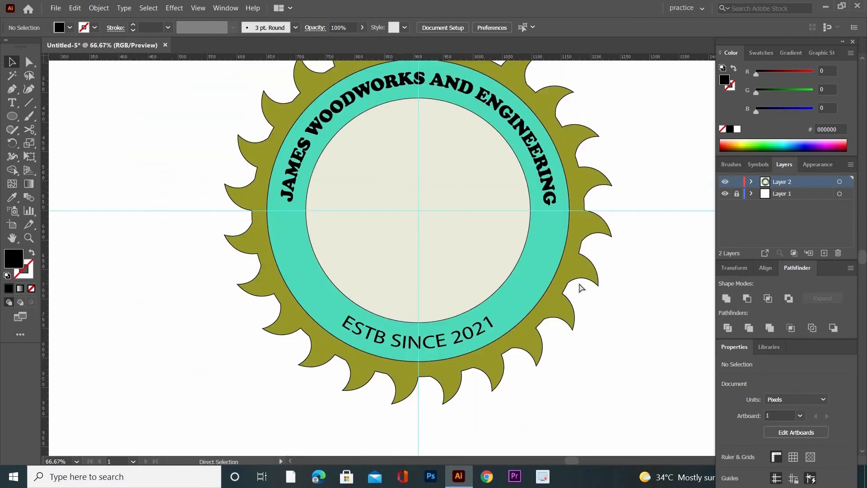
{"action": "left_click_drag", "start_coordinate": [674, 389], "coordinate": [356, 350]}
{"action": "key", "text": "ctrl+plus"}
{"action": "key", "text": "ctrl+plus"}
{"action": "key", "text": "ctrl+plus"}
{"action": "left_click_drag", "start_coordinate": [12, 116], "coordinate": [68, 150]}
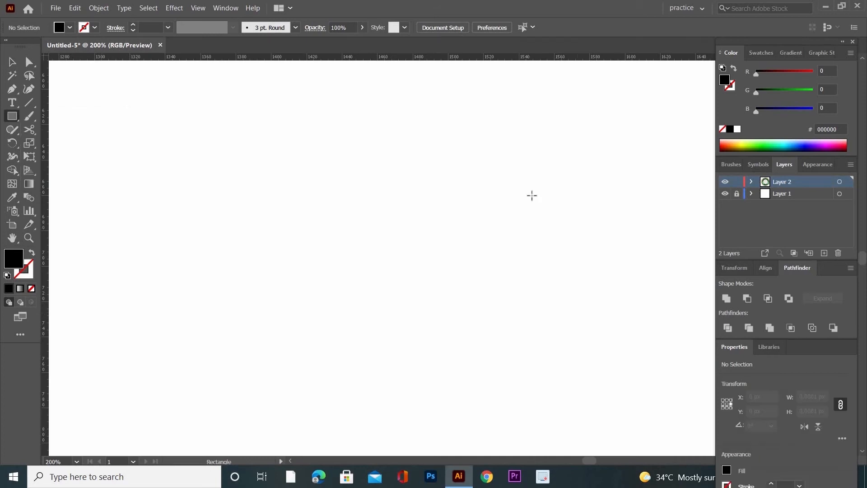
{"action": "left_click_drag", "start_coordinate": [531, 195], "coordinate": [571, 222]}
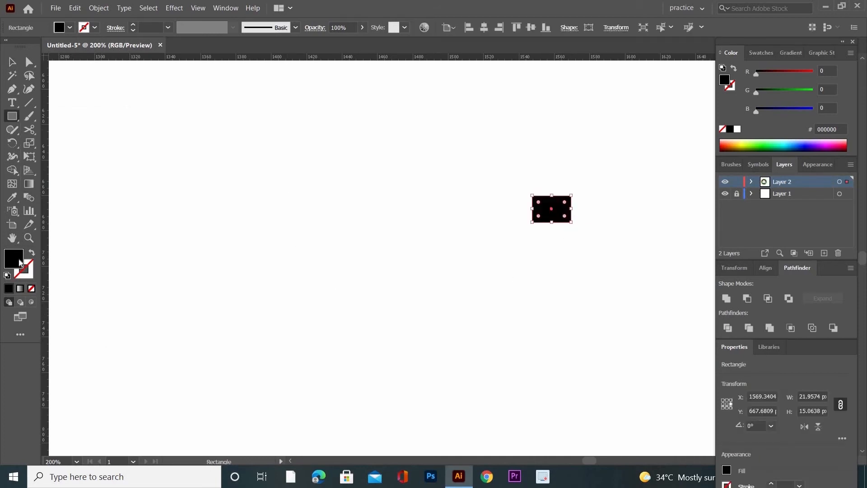
Give the small rectangle a dark olive fill (666410) and a near-black stroke (0F0F09)
{"action": "double_click", "coordinate": [14, 259]}
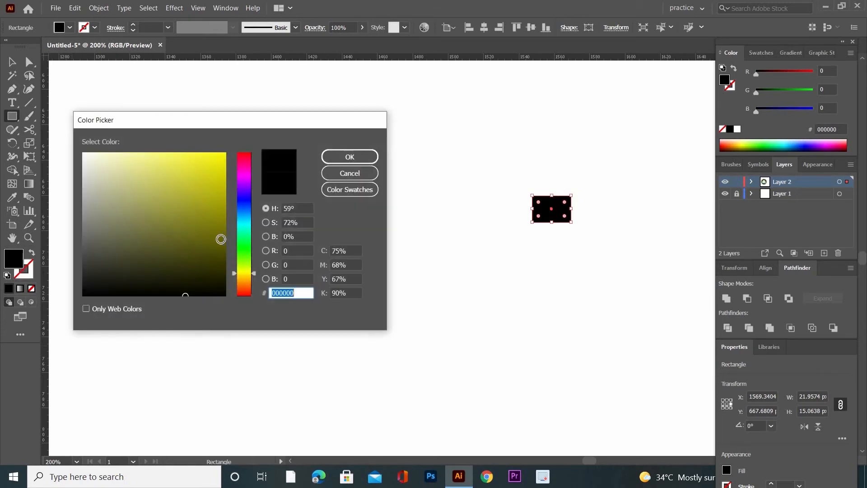
{"action": "left_click_drag", "start_coordinate": [219, 238], "coordinate": [203, 238]}
{"action": "left_click", "coordinate": [335, 162]}
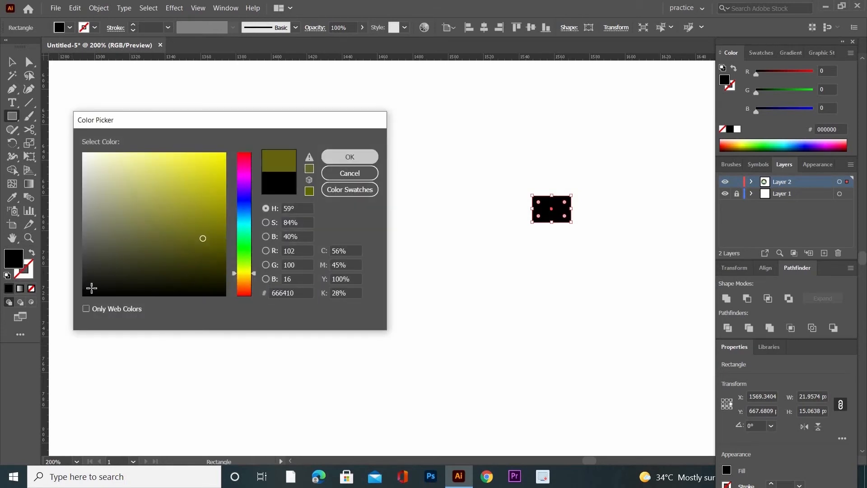
{"action": "double_click", "coordinate": [29, 276]}
{"action": "left_click", "coordinate": [140, 287]}
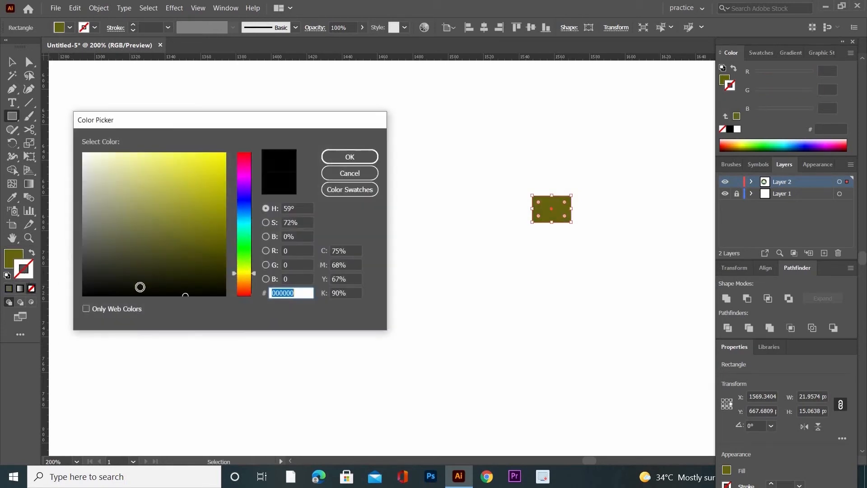
{"action": "left_click", "coordinate": [346, 159]}
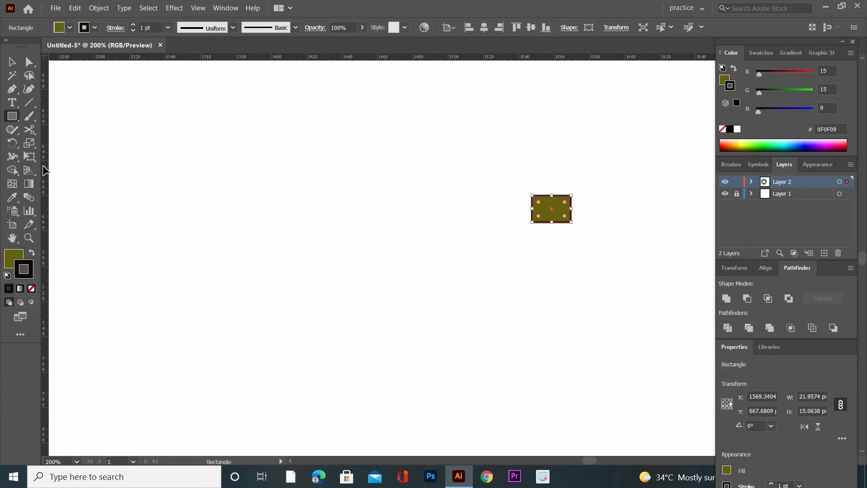
{"action": "key", "text": "v"}
{"action": "left_click", "coordinate": [275, 155]}
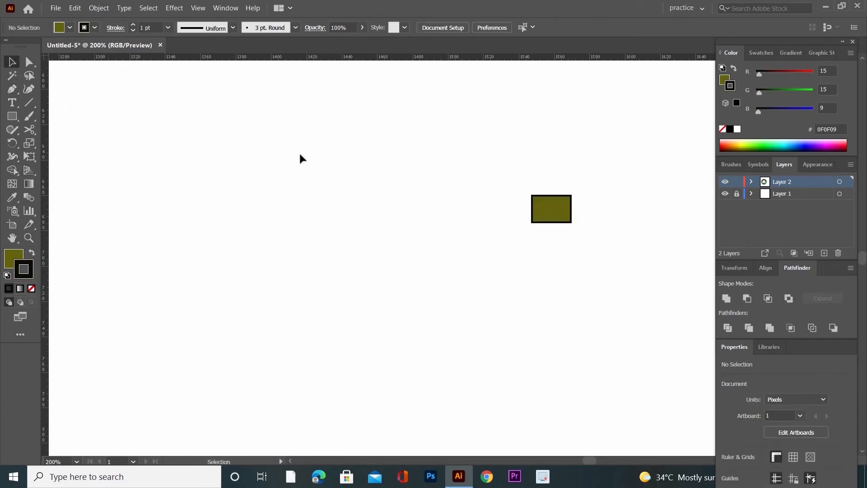
Draw a closed, flared axe-blade shape about 45 px wide and 34 px high under the rectangle with the Pen tool
{"action": "left_click", "coordinate": [12, 90]}
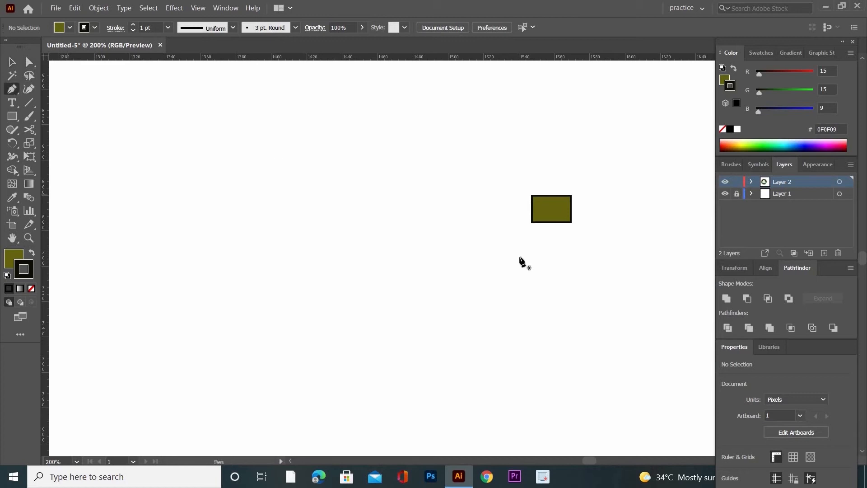
{"action": "left_click", "coordinate": [531, 223]}
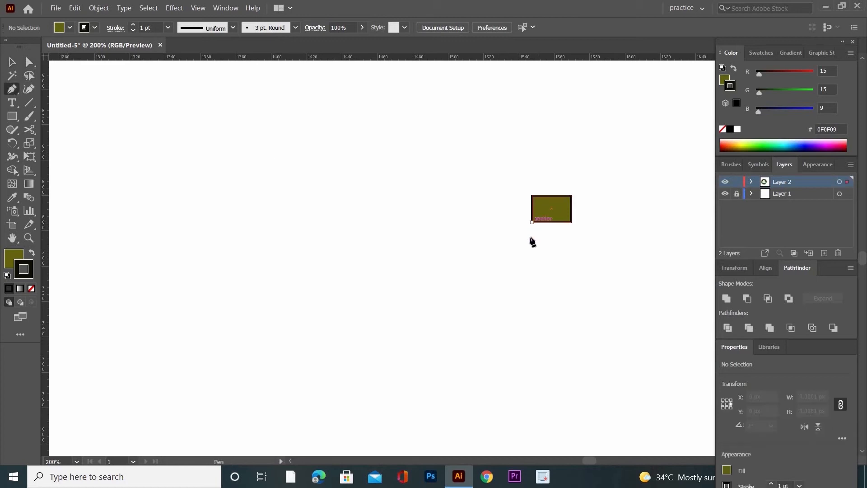
{"action": "left_click_drag", "start_coordinate": [514, 247], "coordinate": [494, 255]}
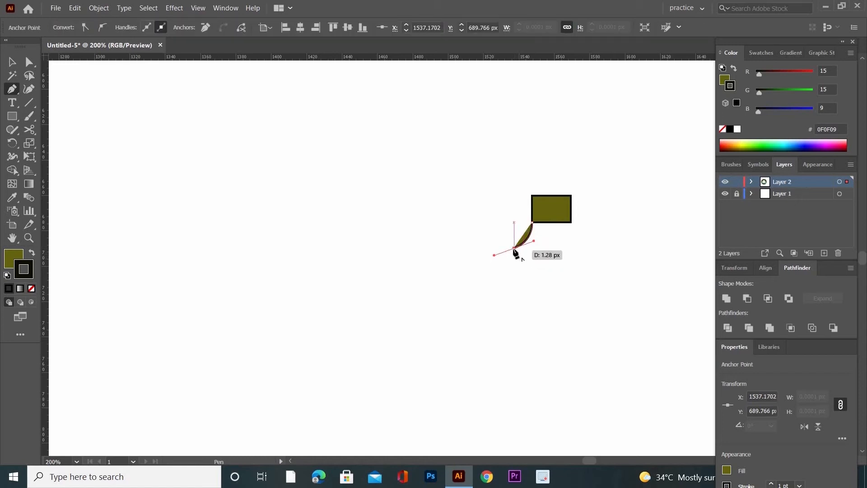
{"action": "left_click", "coordinate": [514, 248]}
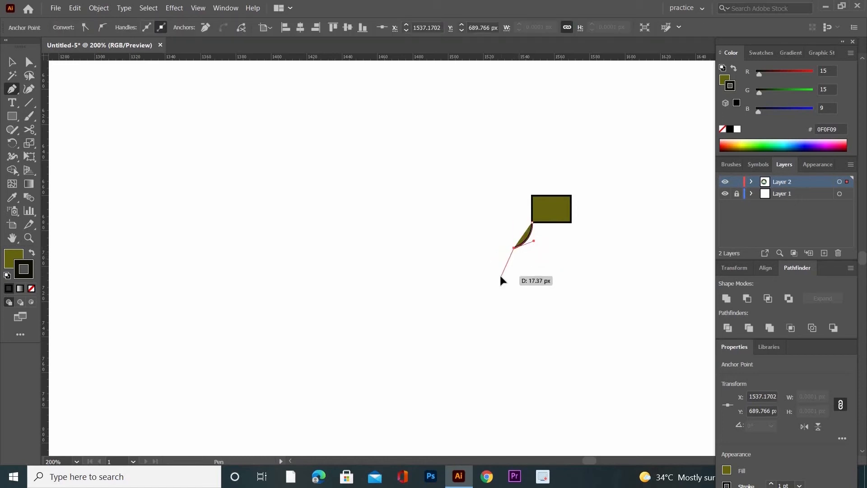
{"action": "left_click_drag", "start_coordinate": [501, 276], "coordinate": [506, 284]}
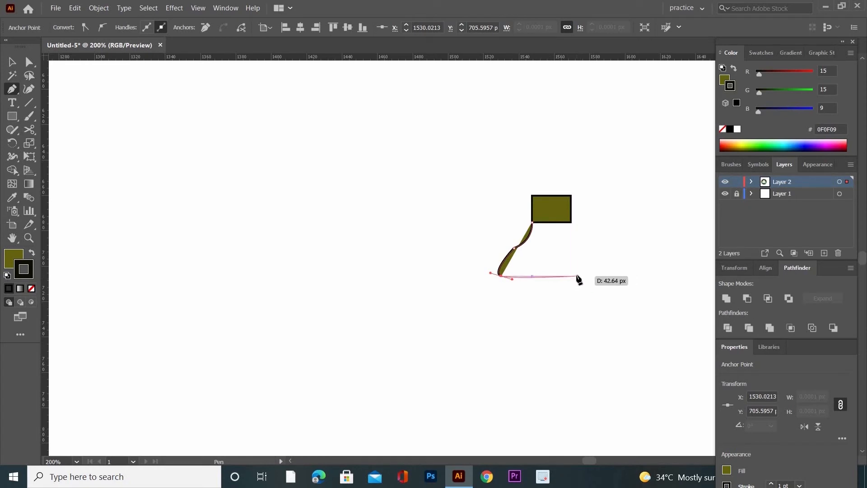
{"action": "left_click_drag", "start_coordinate": [577, 276], "coordinate": [584, 262]}
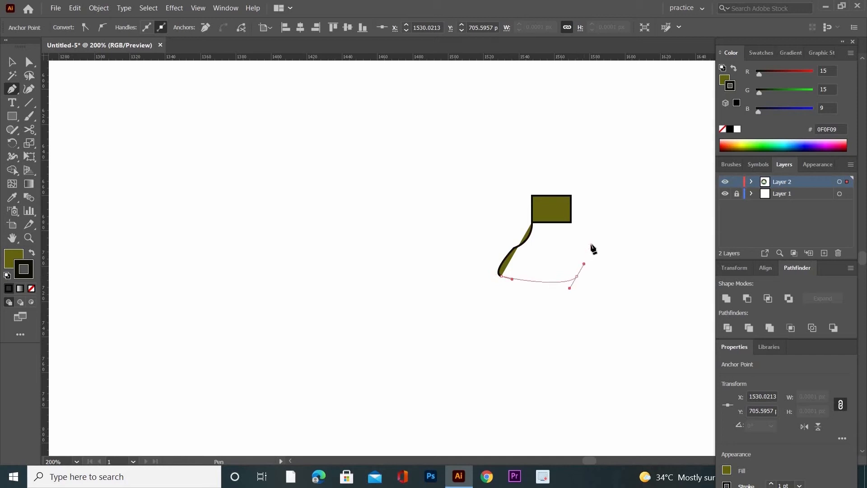
{"action": "left_click", "coordinate": [566, 223]}
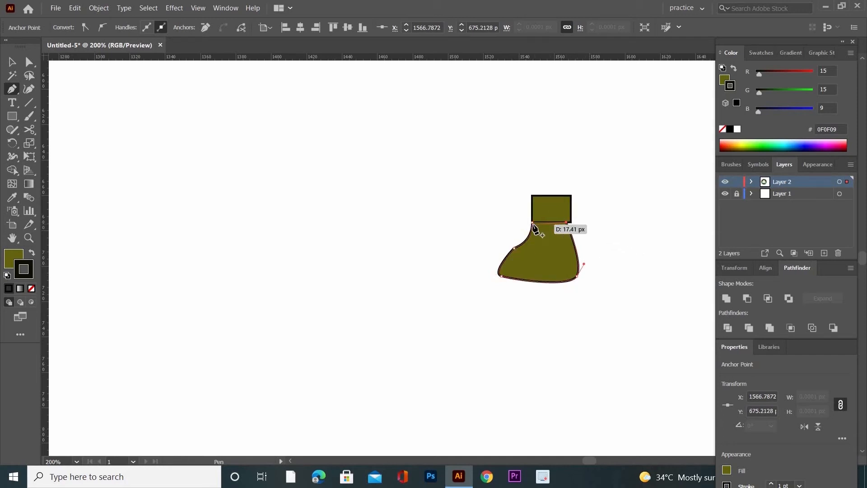
{"action": "left_click", "coordinate": [533, 224]}
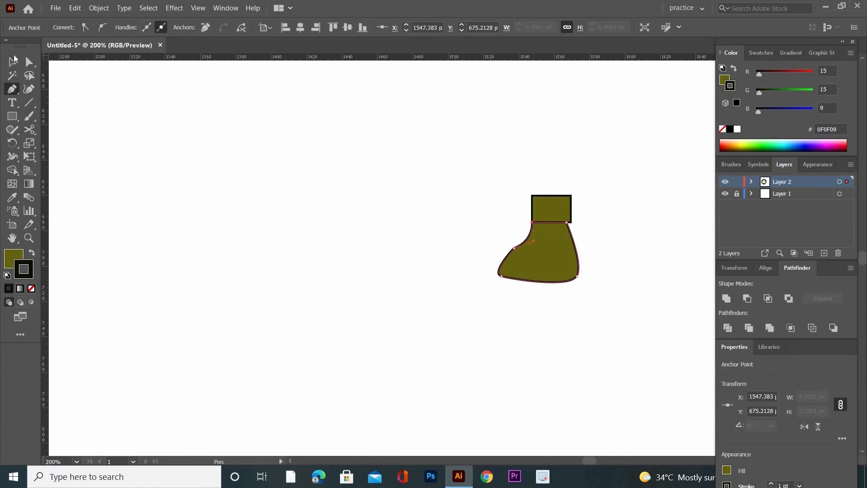
{"action": "key", "text": "v"}
{"action": "left_click", "coordinate": [302, 155]}
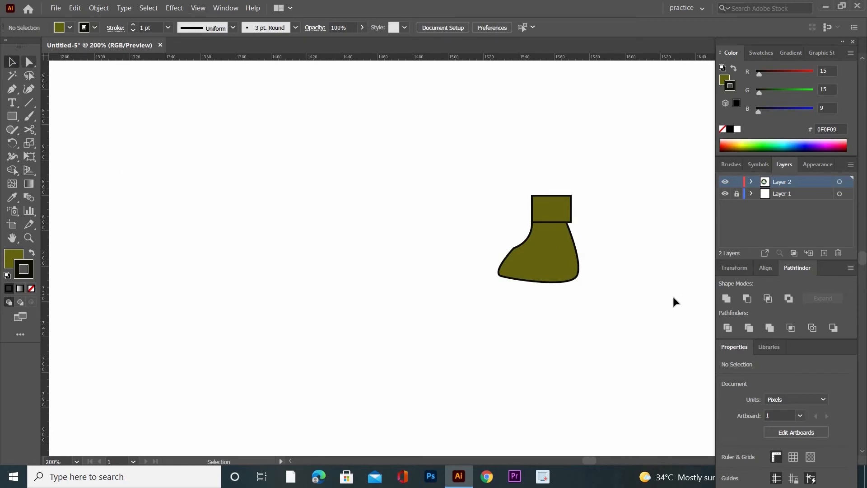
Smooth the kink in the blade's concave left edge with the Smooth tool
{"action": "left_click_drag", "start_coordinate": [478, 243], "coordinate": [508, 322]}
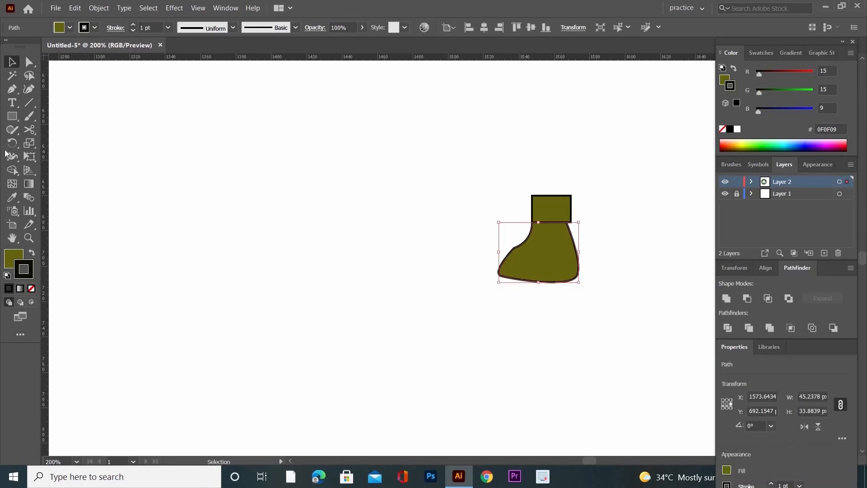
{"action": "left_click", "coordinate": [11, 130]}
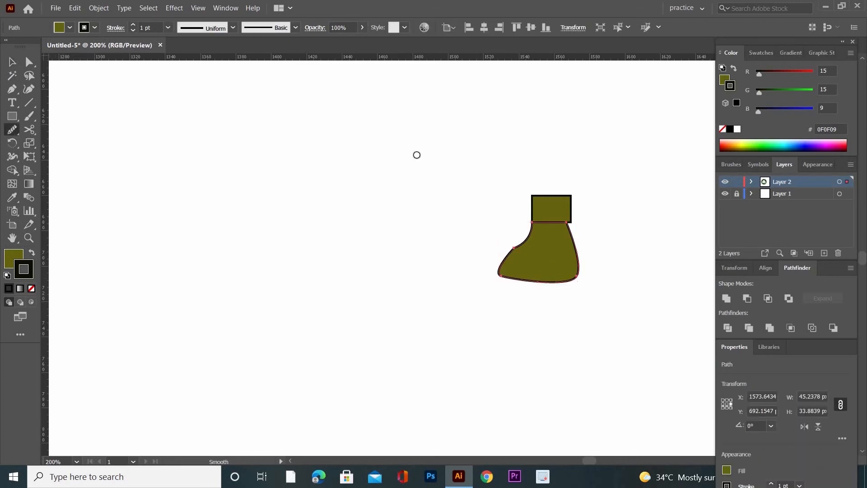
{"action": "left_click_drag", "start_coordinate": [516, 254], "coordinate": [517, 245]}
{"action": "left_click", "coordinate": [415, 292], "text": "ctrl"}
Draw a closed, curved axe handle about 94 px long and 23 px high, ending at the rectangle's left edge, with the Pen tool
{"action": "left_click", "coordinate": [12, 89]}
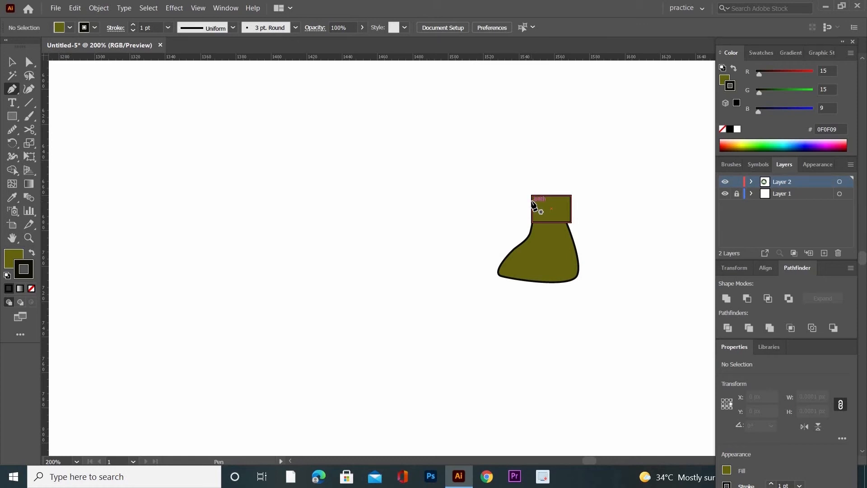
{"action": "left_click_drag", "start_coordinate": [532, 200], "coordinate": [378, 183]}
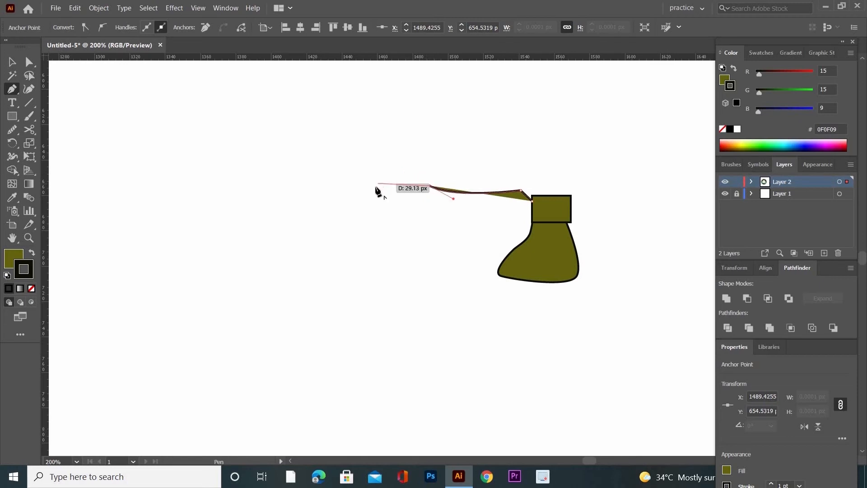
{"action": "left_click", "coordinate": [378, 184]}
{"action": "left_click_drag", "start_coordinate": [378, 217], "coordinate": [401, 197]}
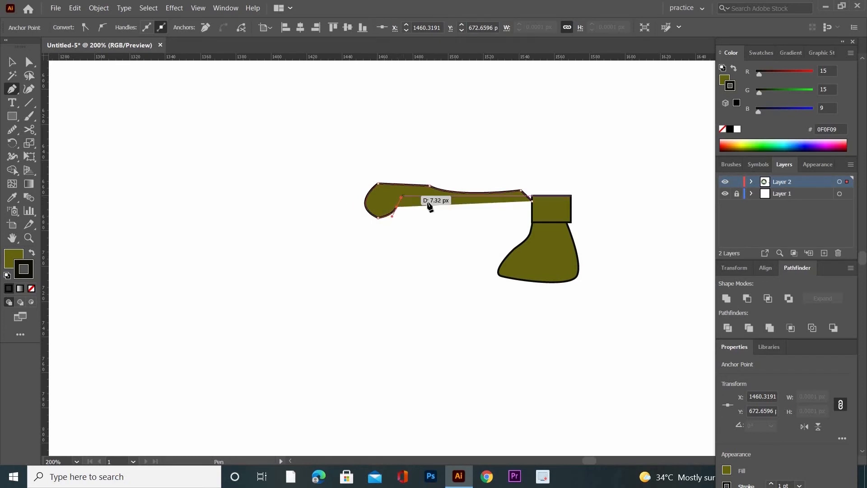
{"action": "left_click_drag", "start_coordinate": [494, 227], "coordinate": [531, 228]}
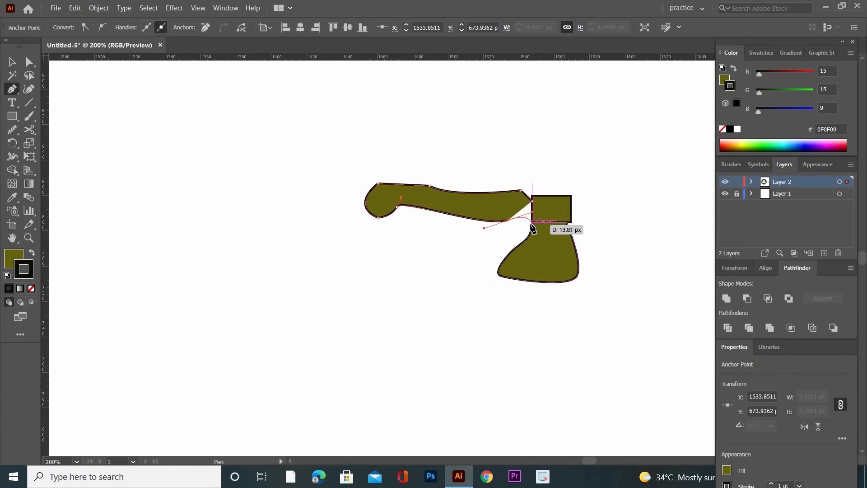
{"action": "left_click", "coordinate": [532, 224]}
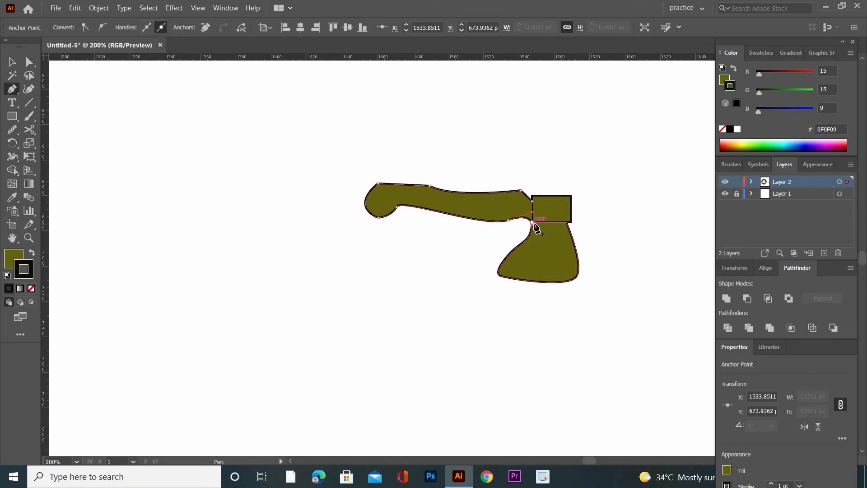
{"action": "left_click_drag", "start_coordinate": [523, 238], "coordinate": [518, 226]}
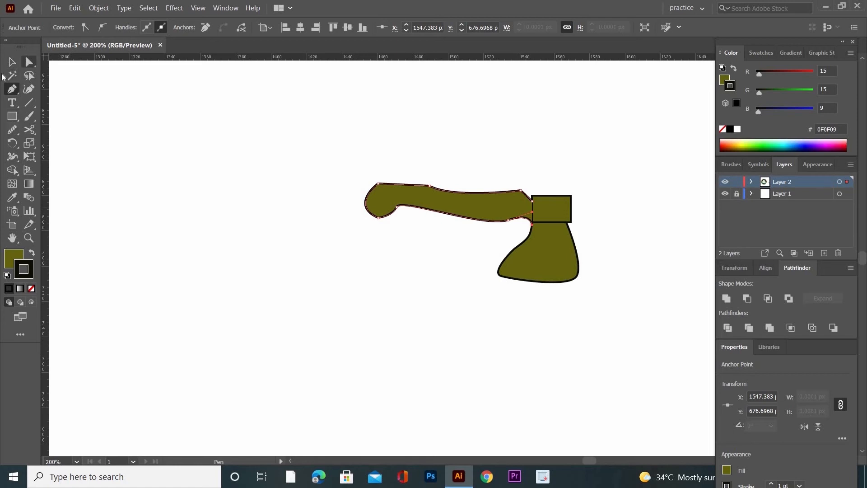
Smooth the handle's upper edge, rounded knob end and underside with the Smooth tool
{"action": "left_click", "coordinate": [12, 130]}
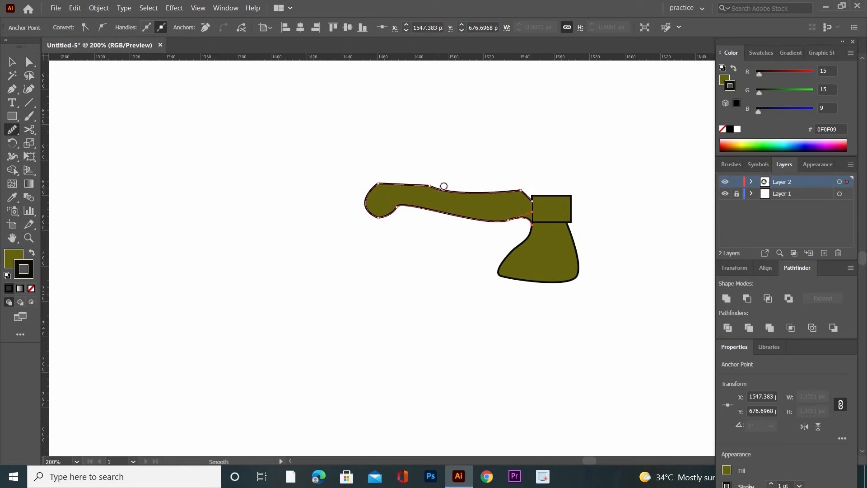
{"action": "left_click_drag", "start_coordinate": [417, 180], "coordinate": [386, 178]}
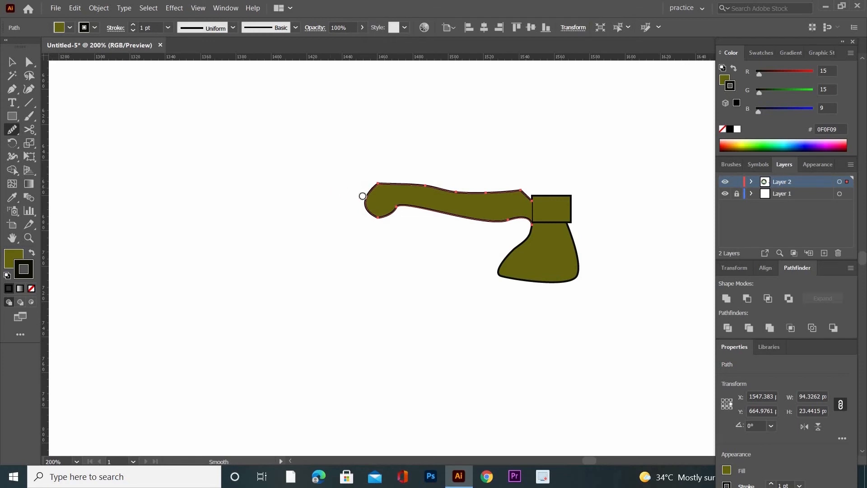
{"action": "left_click_drag", "start_coordinate": [357, 200], "coordinate": [385, 185]}
{"action": "left_click_drag", "start_coordinate": [379, 203], "coordinate": [376, 215]}
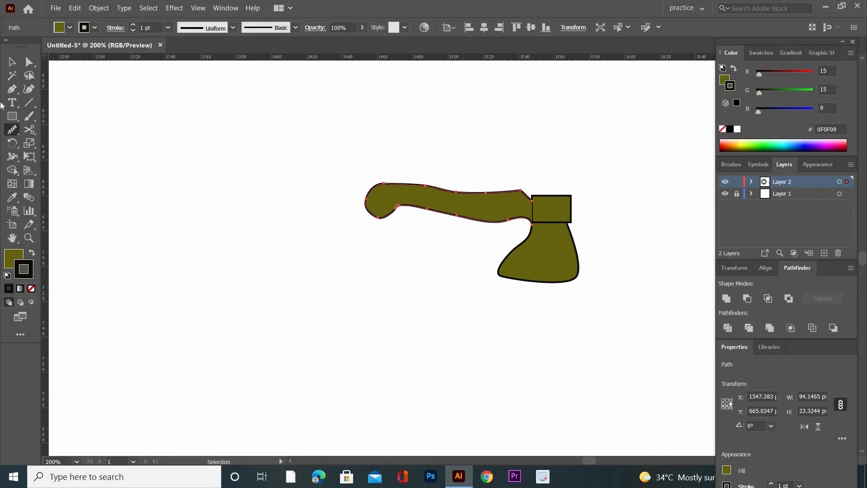
Unite the handle, rectangle and blade into a single axe shape
{"action": "left_click", "coordinate": [9, 61]}
{"action": "left_click", "coordinate": [188, 226]}
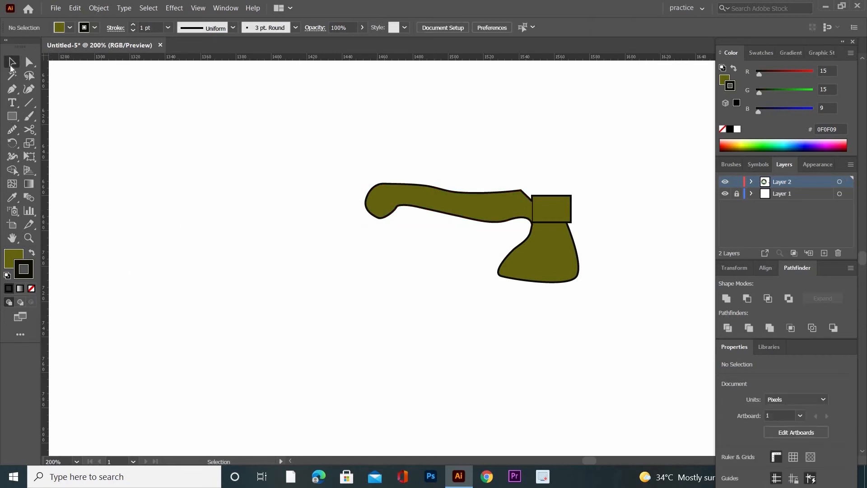
{"action": "left_click_drag", "start_coordinate": [315, 135], "coordinate": [528, 311]}
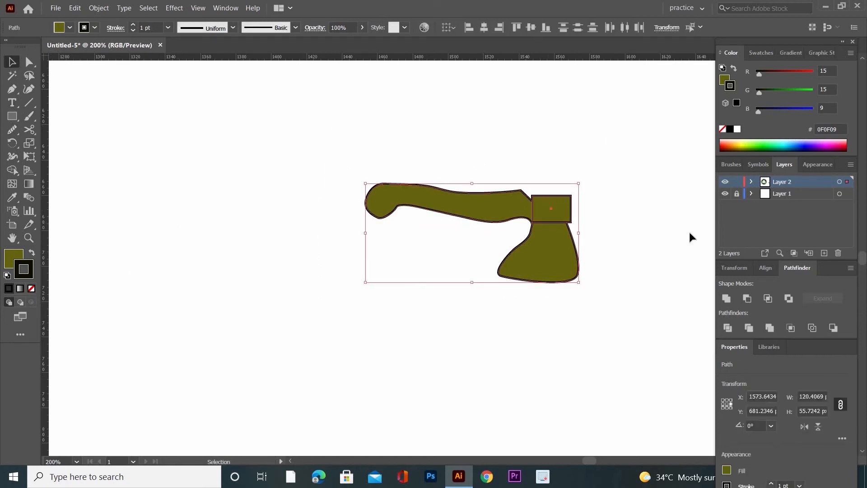
{"action": "left_click", "coordinate": [728, 299]}
{"action": "left_click", "coordinate": [301, 247]}
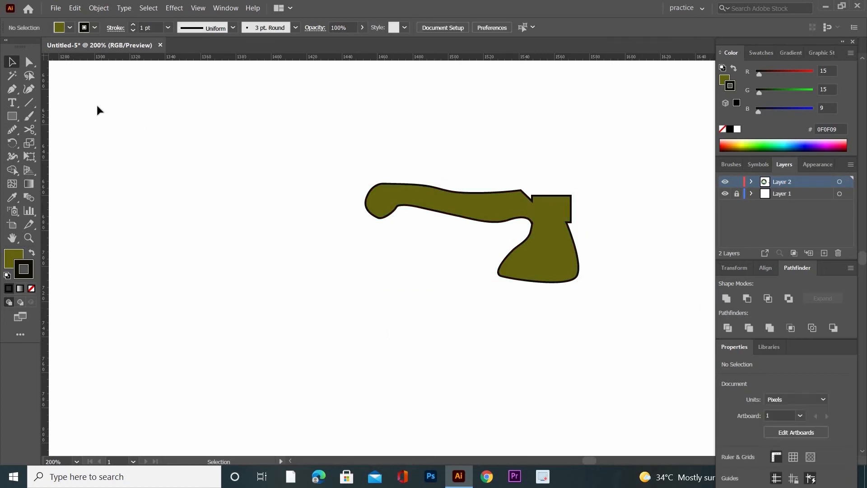
Draw a small rectangular stub about 4 px wide and 10 px high on the right side of the axe head with the Pen tool
{"action": "left_click", "coordinate": [10, 90]}
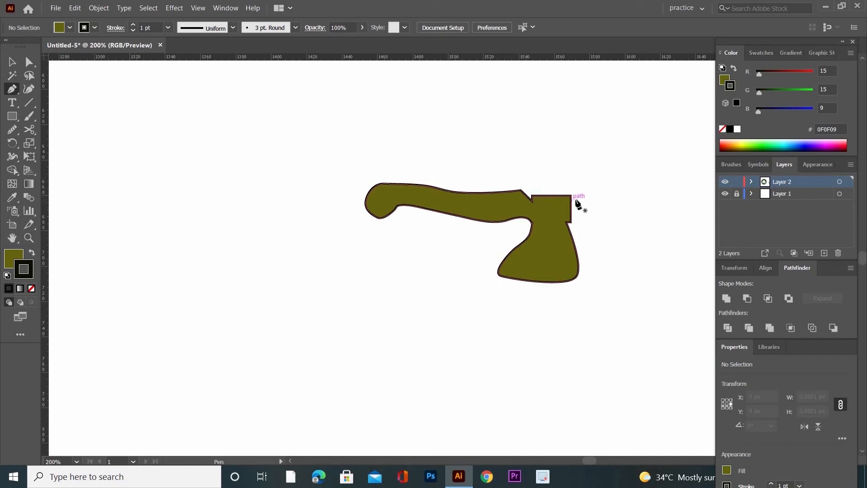
{"action": "left_click_drag", "start_coordinate": [571, 199], "coordinate": [581, 221]}
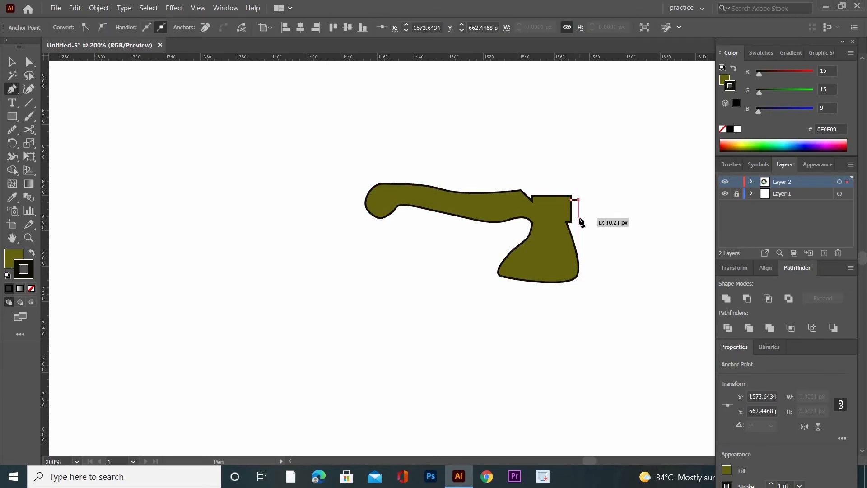
{"action": "left_click", "coordinate": [579, 218]}
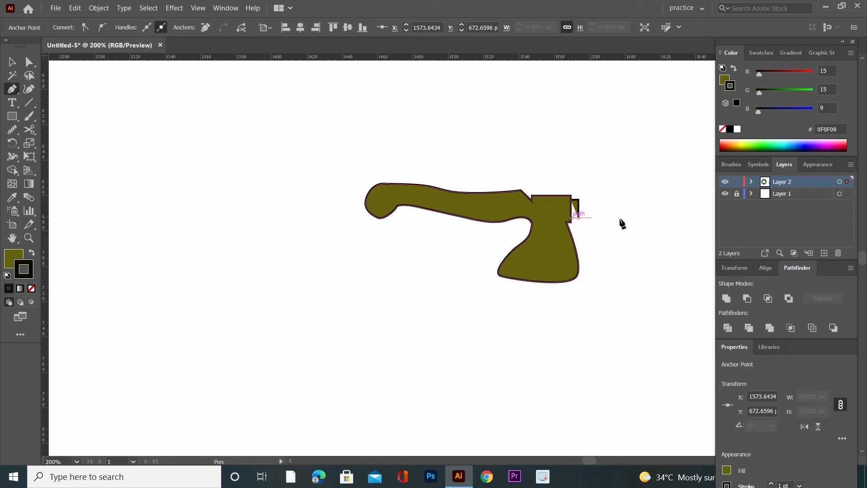
{"action": "left_click", "coordinate": [571, 218]}
{"action": "key", "text": "Escape"}
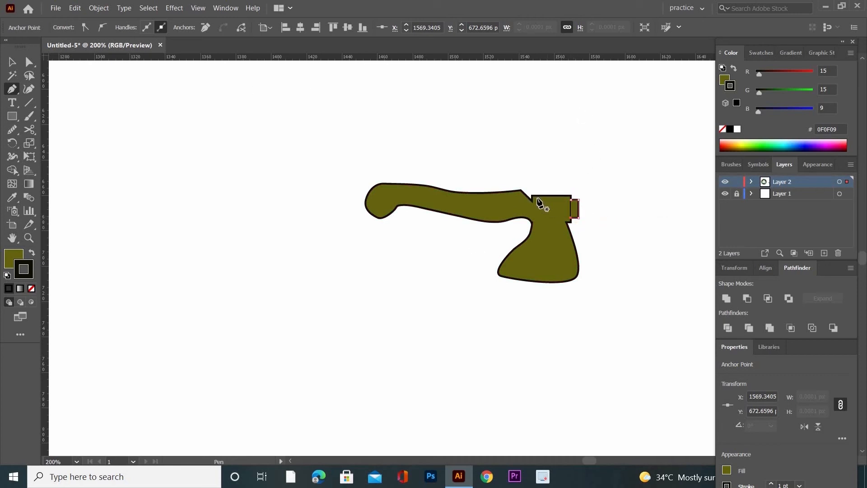
Draw a slanted cap about 22 px wide and 9 px high on top of the axe head, rising away from the handle
{"action": "left_click_drag", "start_coordinate": [531, 194], "coordinate": [571, 181]}
{"action": "left_click", "coordinate": [571, 180]}
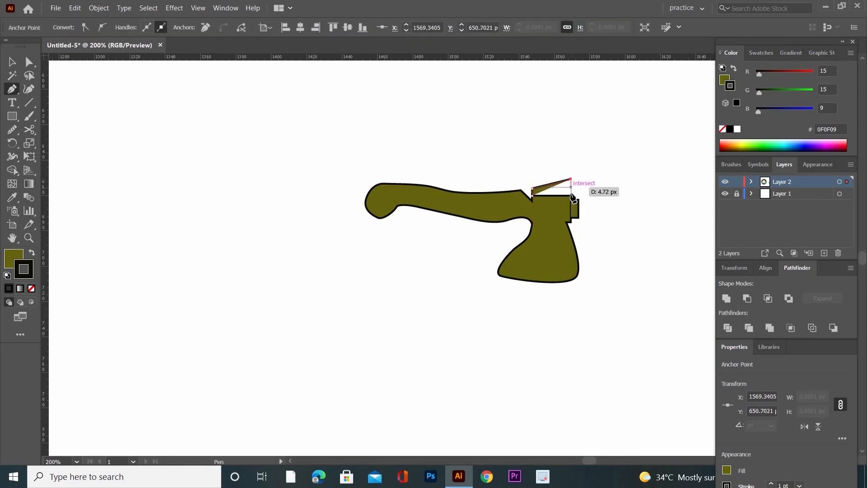
{"action": "left_click", "coordinate": [570, 195]}
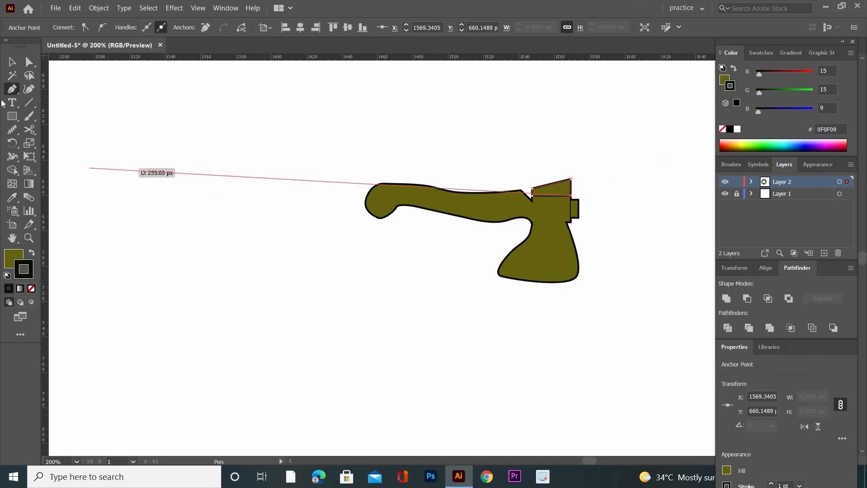
Unite the side stub and slanted cap with the axe shape
{"action": "left_click", "coordinate": [12, 61]}
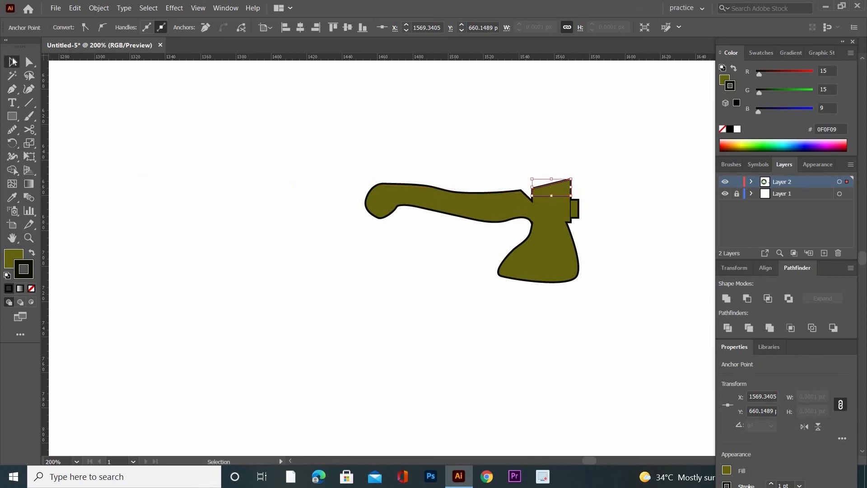
{"action": "left_click_drag", "start_coordinate": [196, 139], "coordinate": [592, 342]}
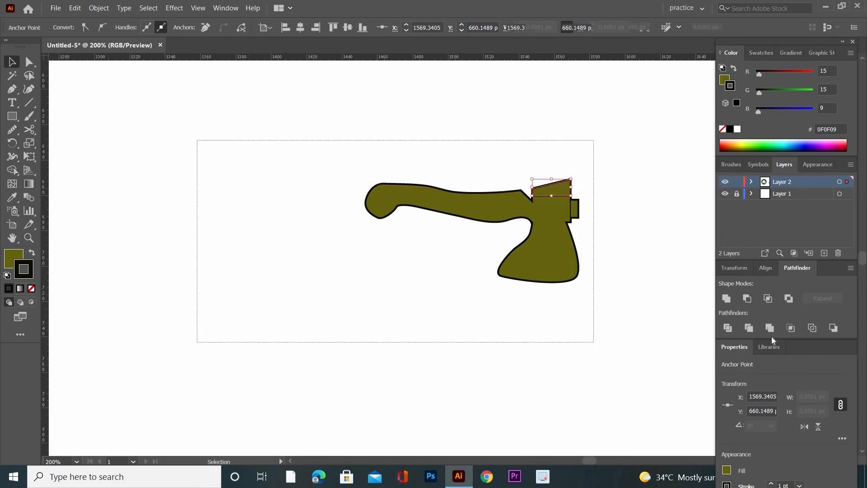
{"action": "left_click", "coordinate": [724, 300]}
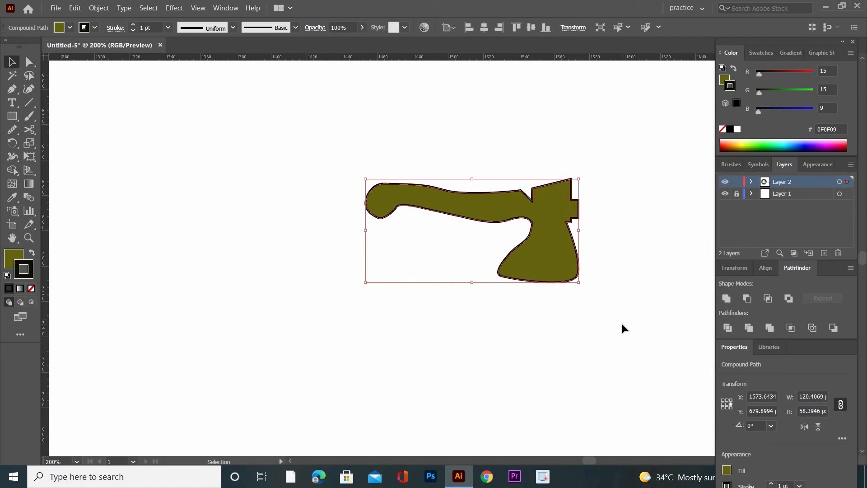
{"action": "left_click", "coordinate": [622, 324]}
Draw a shallow, downward-bowed line about 42 px wide across the lower blade with the Pen tool and give it no fill
{"action": "left_click", "coordinate": [12, 89]}
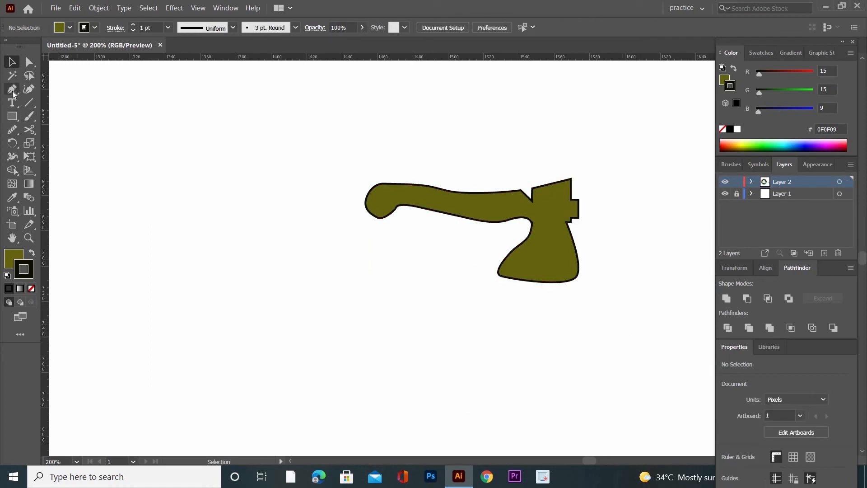
{"action": "left_click", "coordinate": [504, 260]}
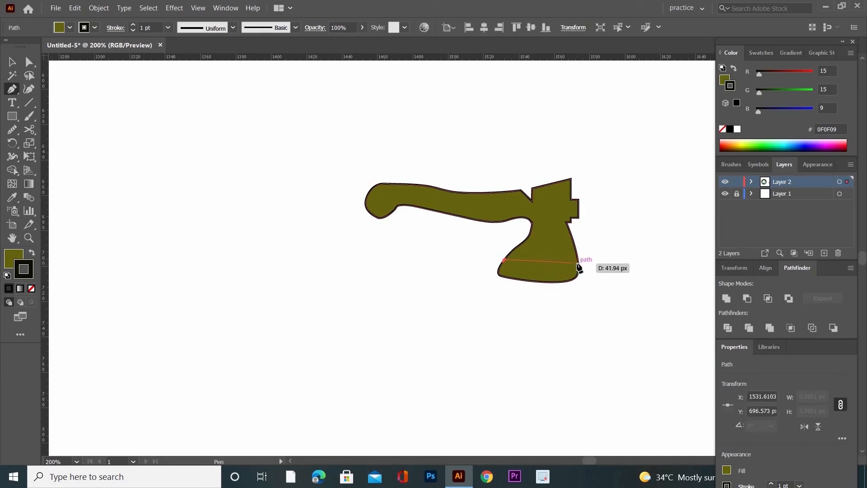
{"action": "left_click_drag", "start_coordinate": [578, 260], "coordinate": [606, 247]}
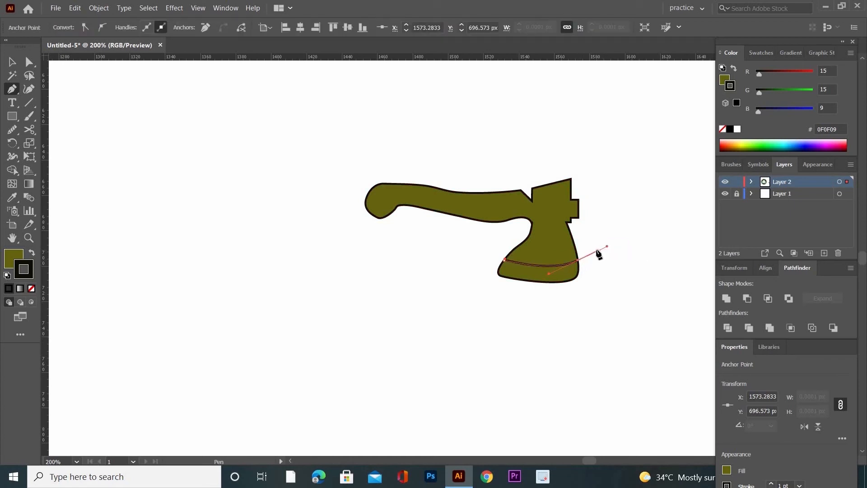
{"action": "left_click", "coordinate": [12, 62]}
{"action": "left_click", "coordinate": [254, 266]}
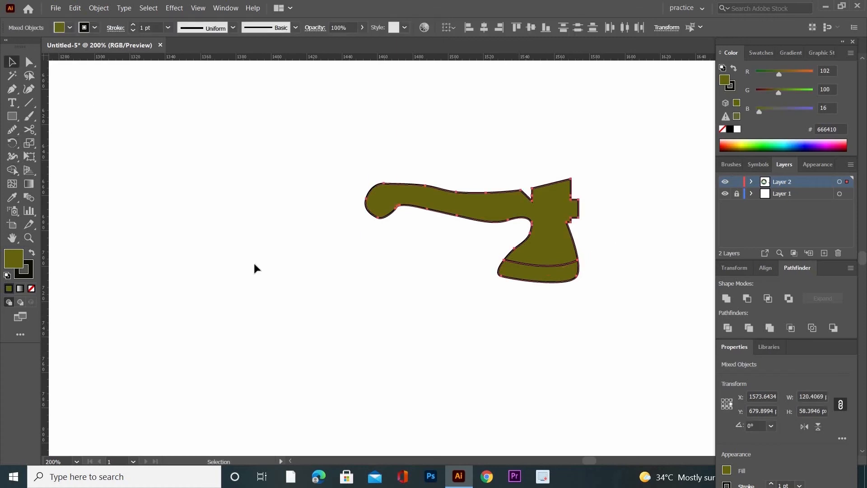
{"action": "left_click", "coordinate": [540, 266]}
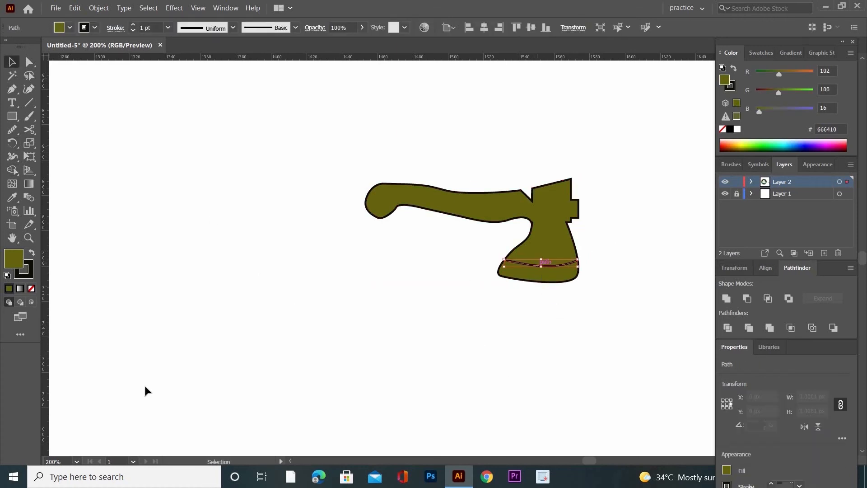
{"action": "left_click", "coordinate": [32, 290]}
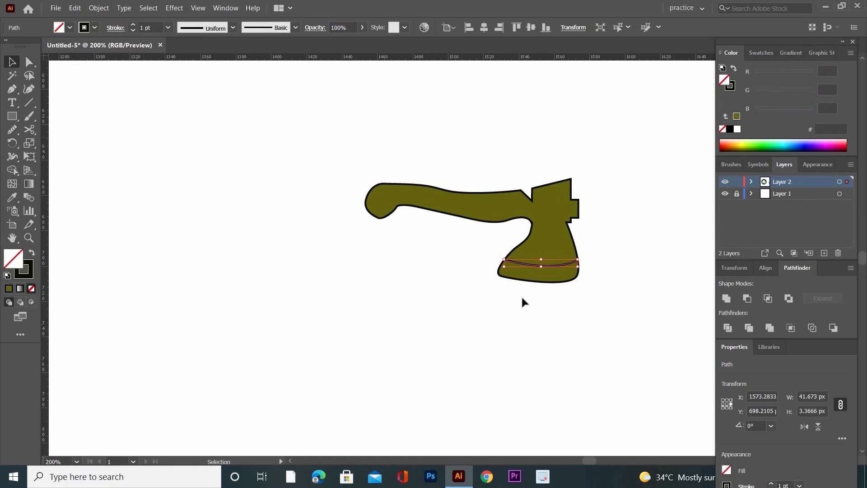
Split off the cutting edge below the curved line as its own unfilled shape with the Shape Builder tool
{"action": "left_click_drag", "start_coordinate": [306, 138], "coordinate": [609, 324]}
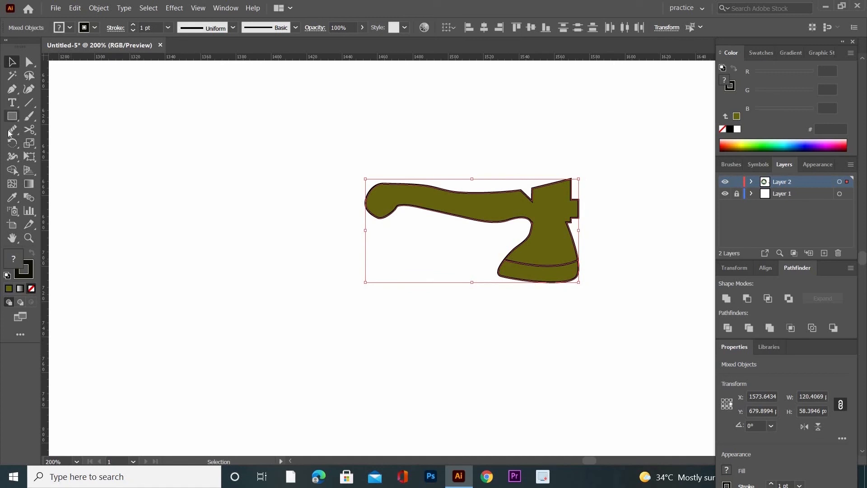
{"action": "left_click", "coordinate": [12, 170]}
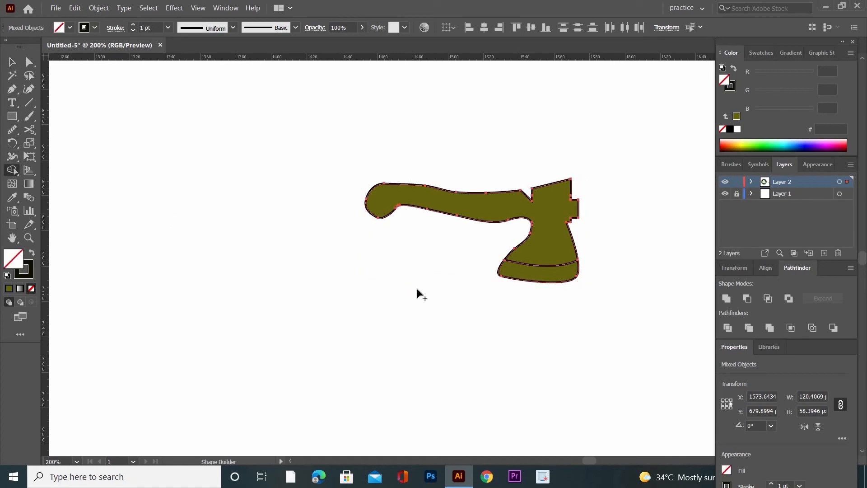
{"action": "left_click", "coordinate": [538, 273]}
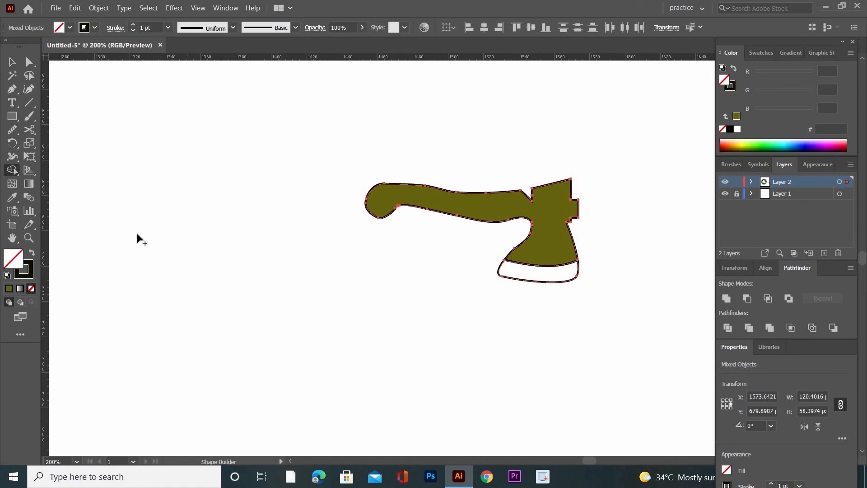
Expand the fill and stroke of the whole axe, and ungroup the resulting shapes
{"action": "left_click", "coordinate": [13, 63]}
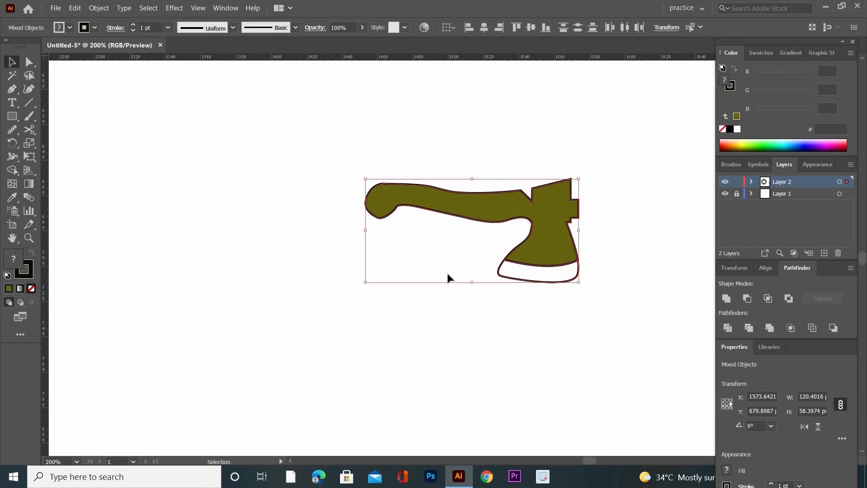
{"action": "left_click_drag", "start_coordinate": [331, 159], "coordinate": [670, 347]}
{"action": "left_click", "coordinate": [99, 8]}
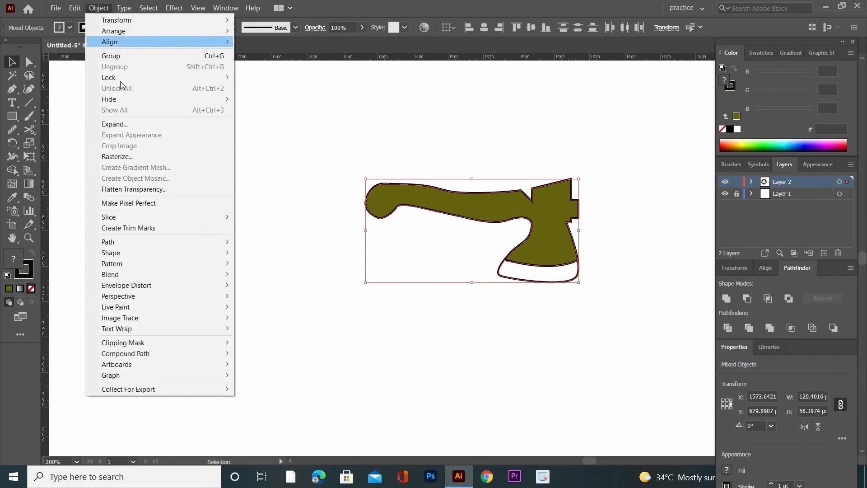
{"action": "left_click", "coordinate": [135, 125]}
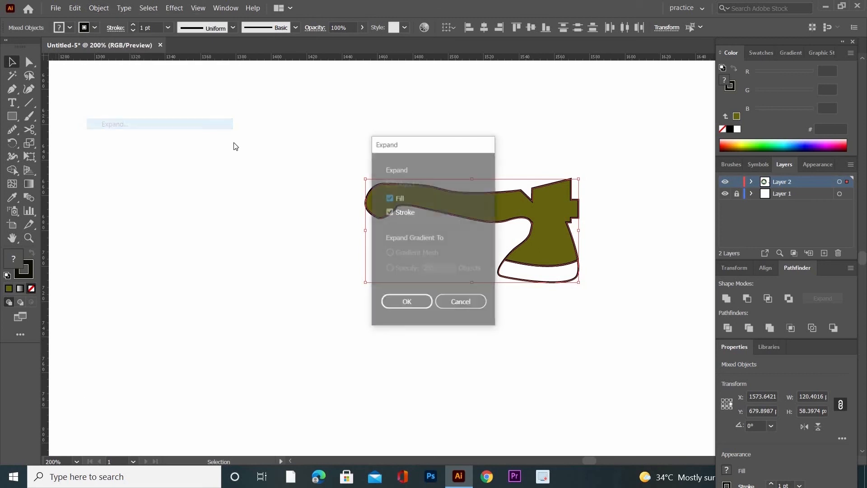
{"action": "left_click", "coordinate": [407, 304]}
{"action": "right_click", "coordinate": [382, 132]}
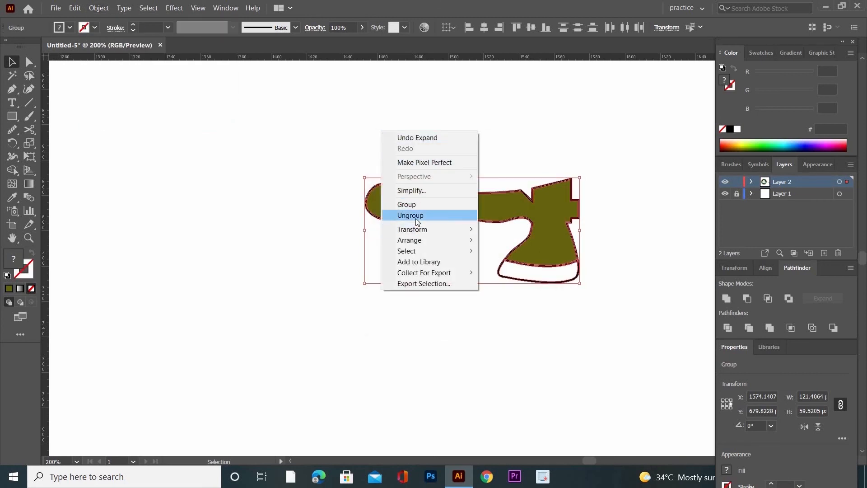
{"action": "left_click", "coordinate": [415, 218]}
{"action": "key", "text": "ctrl+plus"}
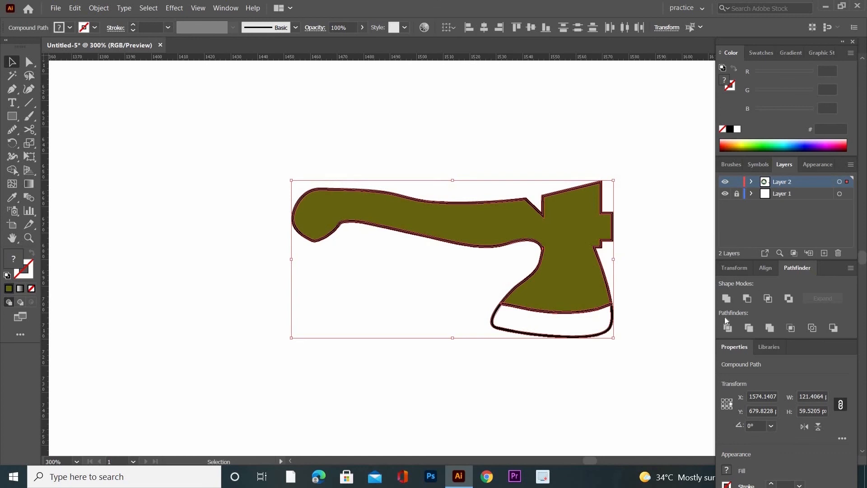
Unite the expanded axe pieces into one shape and apply the saw teeth's olive colour to it with the Eyedropper
{"action": "left_click", "coordinate": [725, 299]}
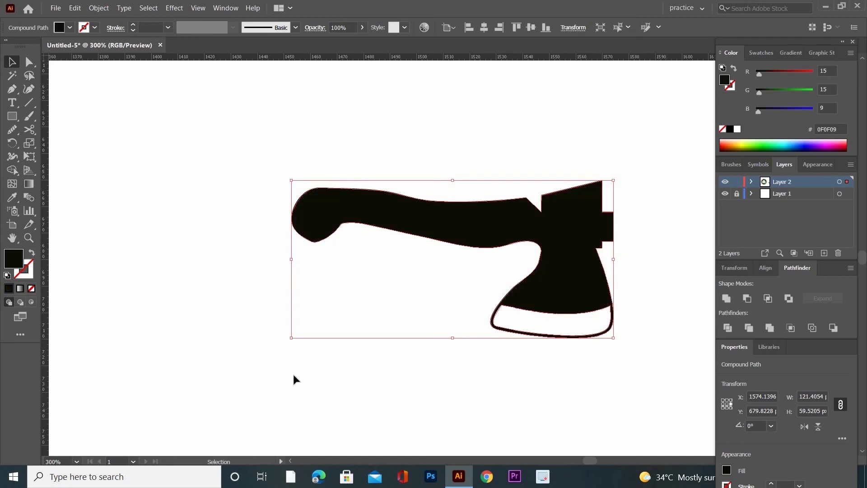
{"action": "key", "text": "a"}
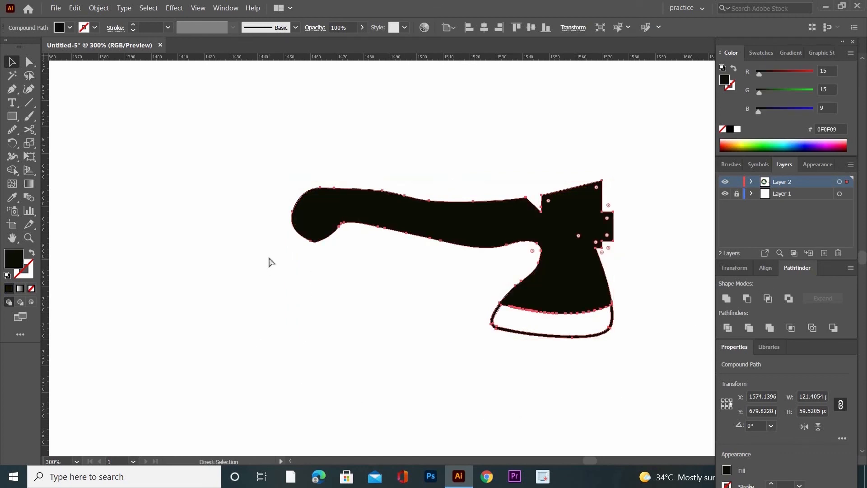
{"action": "key", "text": "ctrl+minus"}
{"action": "key", "text": "ctrl+minus"}
{"action": "key", "text": "ctrl+minus"}
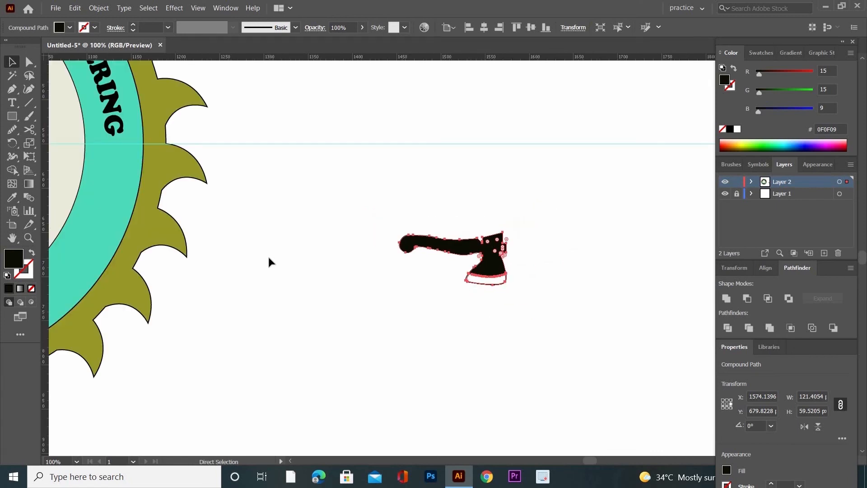
{"action": "key", "text": "v"}
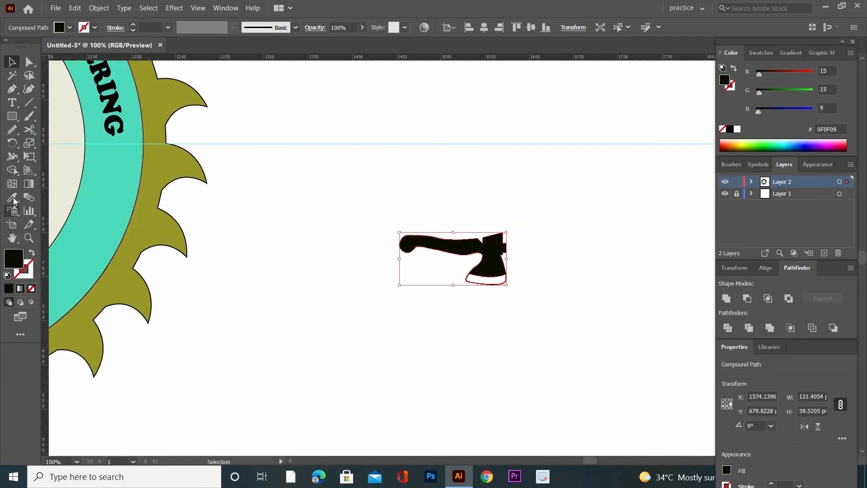
{"action": "left_click", "coordinate": [12, 197]}
{"action": "left_click", "coordinate": [162, 226]}
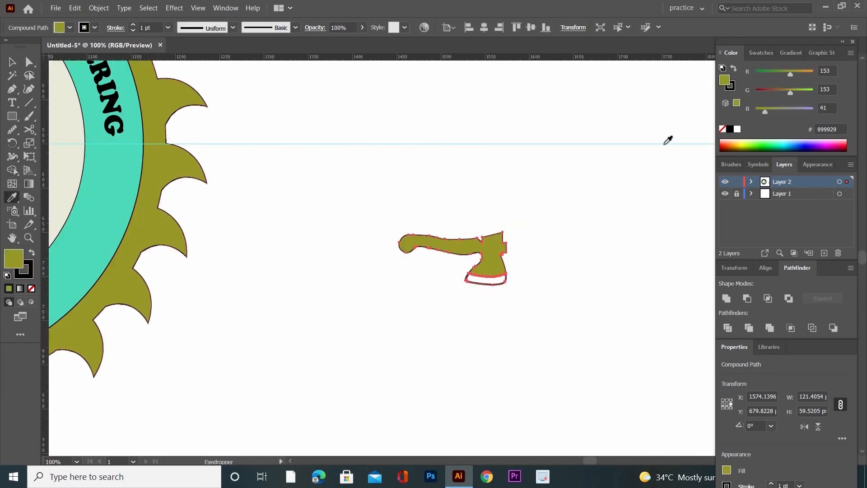
Set the united axe's stroke to none, keeping its olive fill
{"action": "left_click", "coordinate": [12, 62]}
{"action": "key", "text": "ctrl+plus"}
{"action": "key", "text": "ctrl+plus"}
{"action": "key", "text": "ctrl+plus"}
{"action": "left_click", "coordinate": [24, 268]}
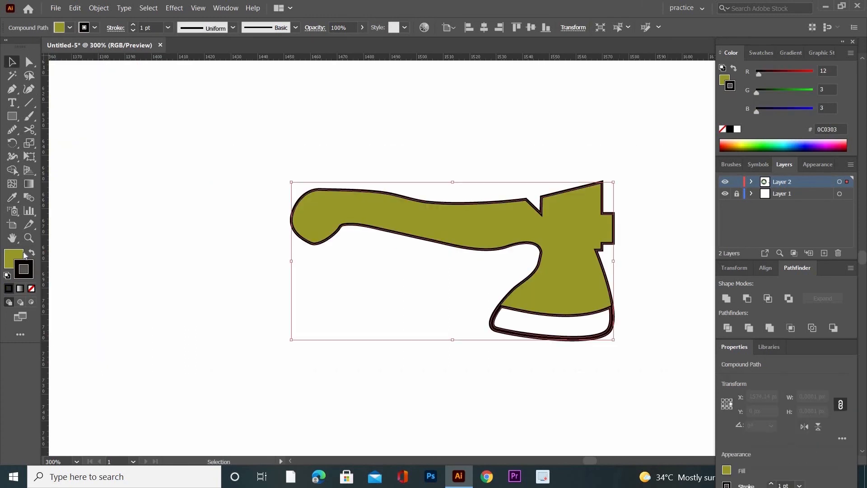
{"action": "left_click", "coordinate": [32, 288]}
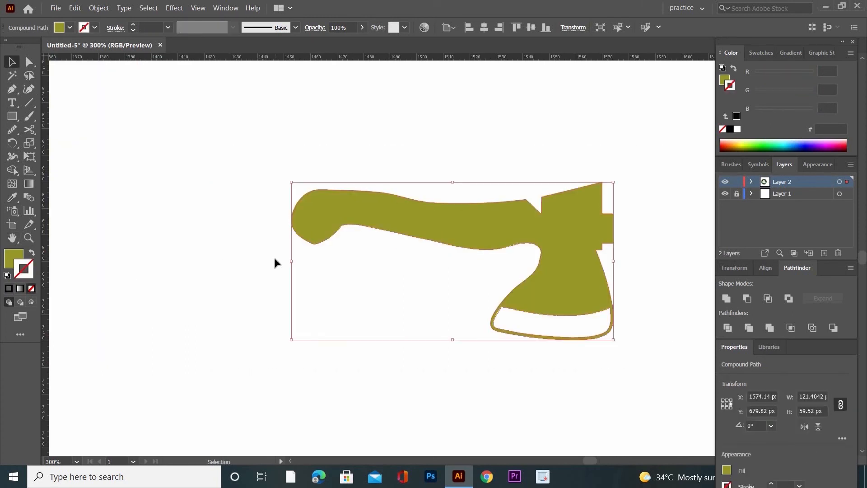
Rotate the axe counterclockwise by about 63° so its head is up and its handle slants down to the left
{"action": "key", "text": "a"}
{"action": "key", "text": "ctrl+minus"}
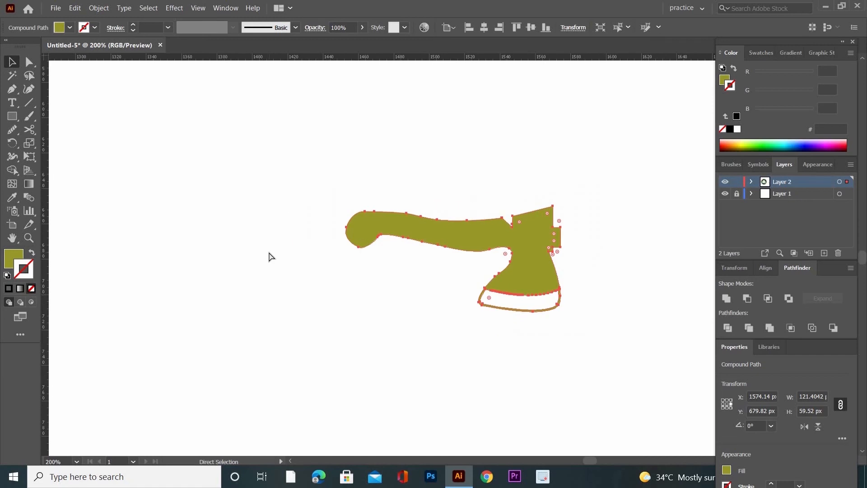
{"action": "key", "text": "v"}
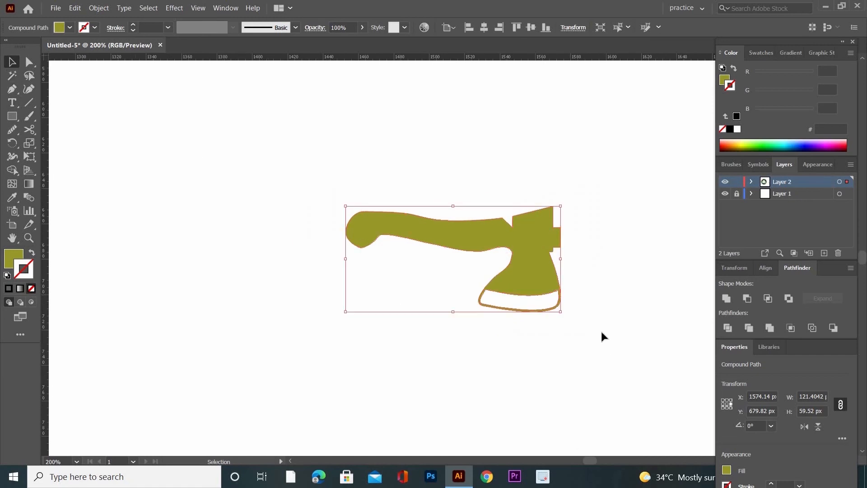
{"action": "left_click_drag", "start_coordinate": [313, 172], "coordinate": [559, 335]}
{"action": "left_click_drag", "start_coordinate": [563, 314], "coordinate": [535, 200]}
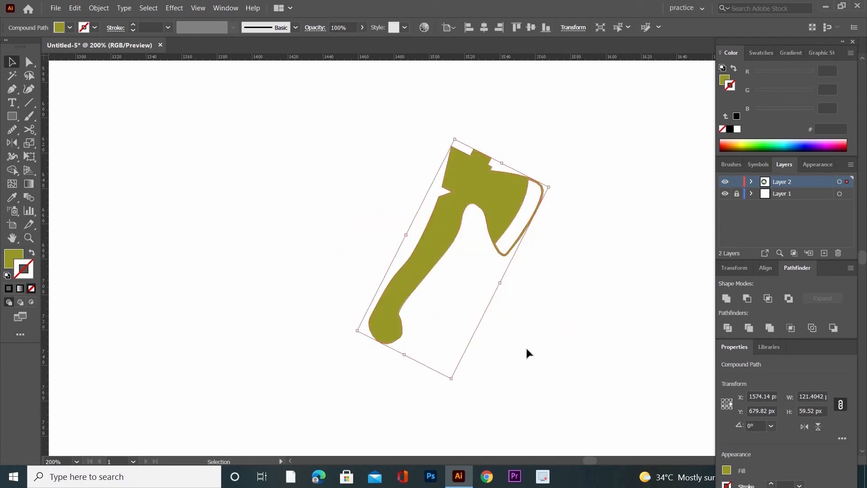
Reflect a copy of the axe across a vertical axis through the end of its handle
{"action": "left_click", "coordinate": [12, 143]}
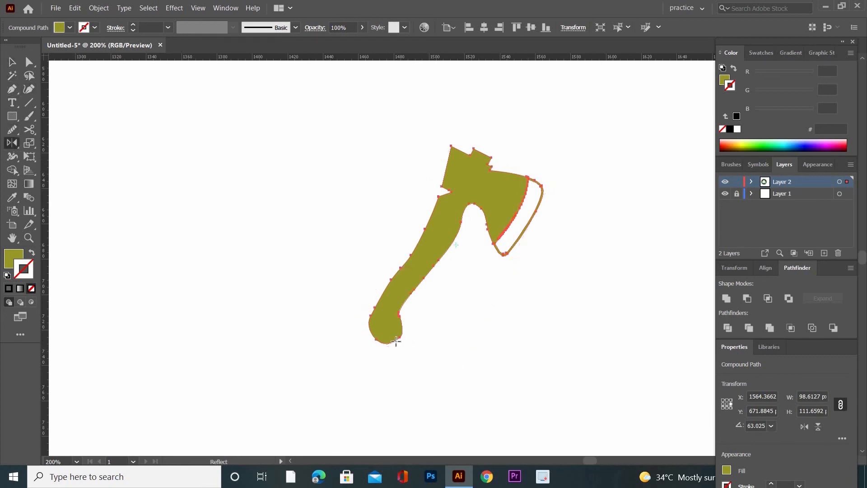
{"action": "left_click", "coordinate": [382, 326], "text": "alt"}
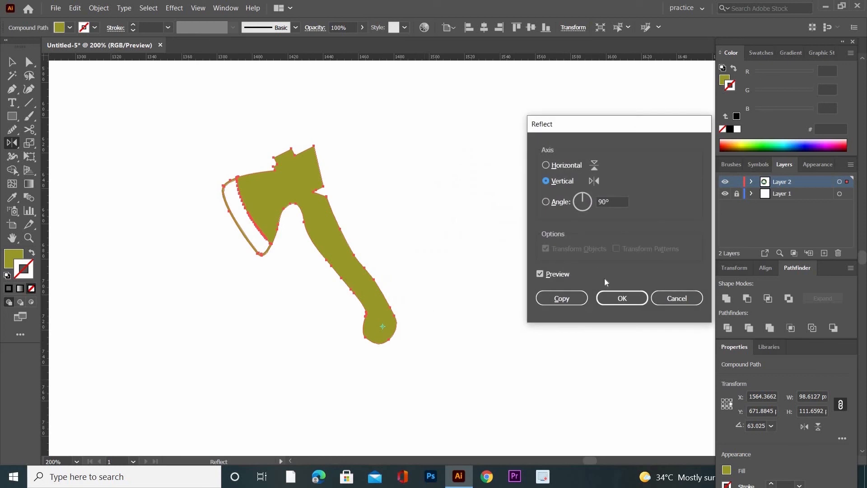
{"action": "key", "text": "alt+c"}
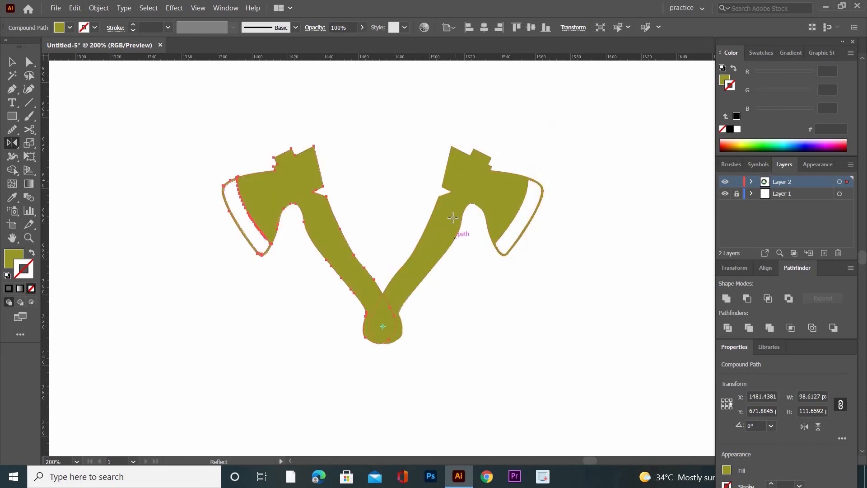
Move the mirrored axe horizontally toward the original so that the two handles cross in an X
{"action": "left_click", "coordinate": [12, 62]}
{"action": "left_click", "coordinate": [276, 184]}
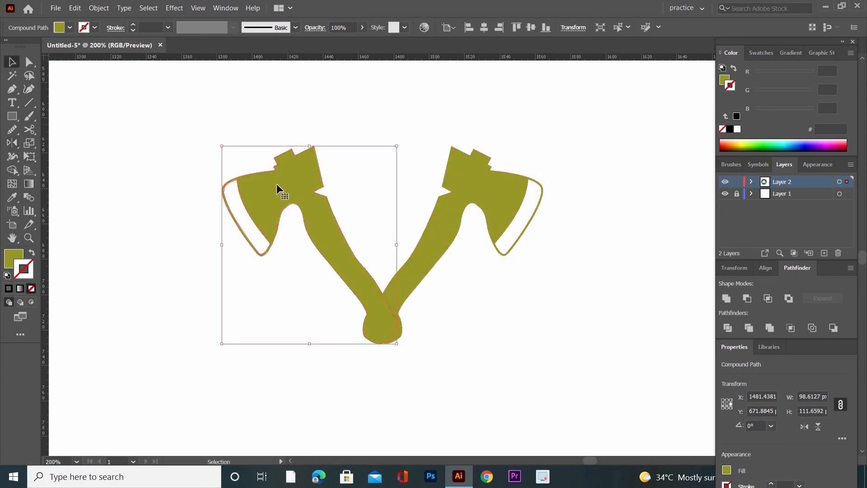
{"action": "left_click_drag", "start_coordinate": [311, 191], "coordinate": [399, 259]}
{"action": "left_click", "coordinate": [312, 368]}
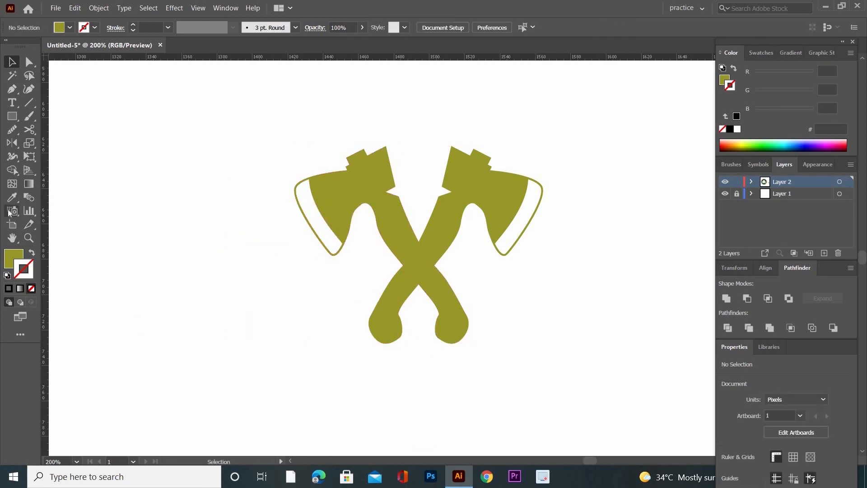
Move both crossed axes together onto the badge, centred on the guides inside the inner circle
{"action": "left_click_drag", "start_coordinate": [226, 235], "coordinate": [366, 255]}
{"action": "key", "text": "a"}
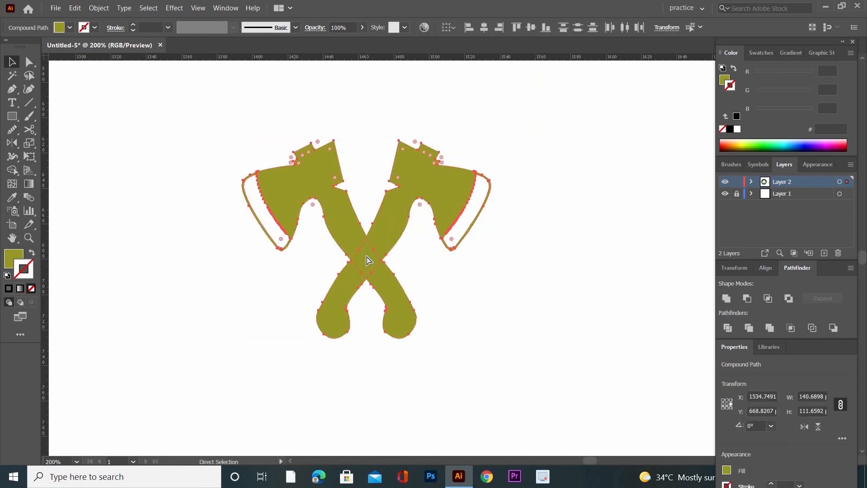
{"action": "key", "text": "ctrl+plus"}
{"action": "key", "text": "ctrl+minus"}
{"action": "key", "text": "ctrl+minus"}
{"action": "key", "text": "ctrl+minus"}
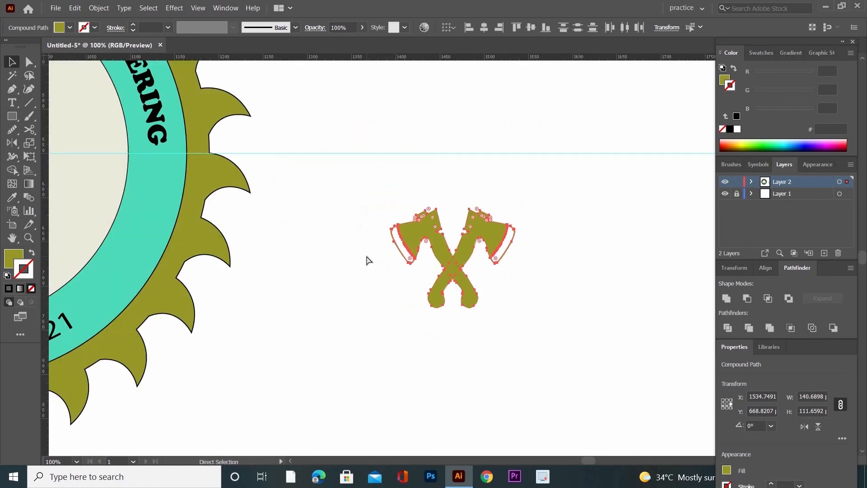
{"action": "key", "text": "ctrl+minus"}
{"action": "key", "text": "v"}
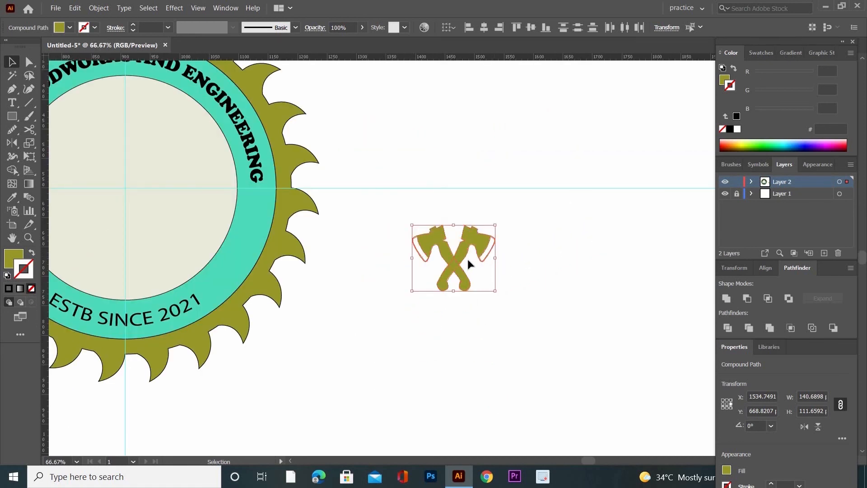
{"action": "left_click_drag", "start_coordinate": [459, 261], "coordinate": [124, 188]}
{"action": "left_click_drag", "start_coordinate": [334, 296], "coordinate": [565, 342]}
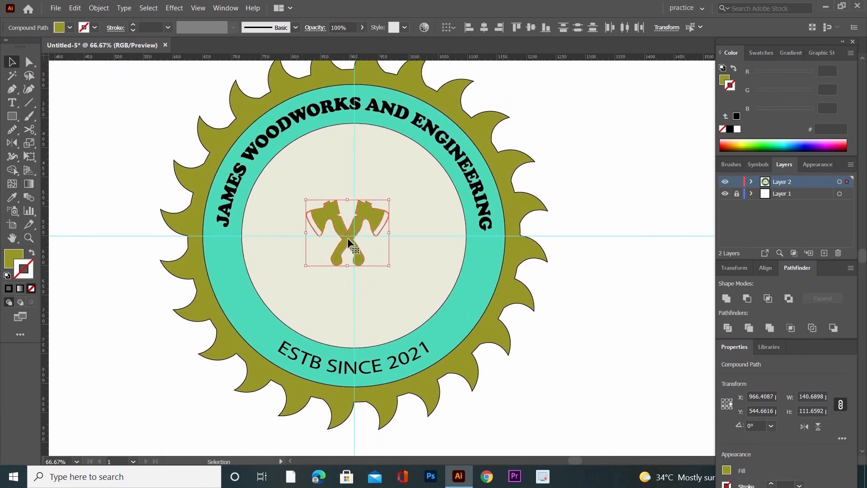
{"action": "left_click_drag", "start_coordinate": [350, 236], "coordinate": [355, 239]}
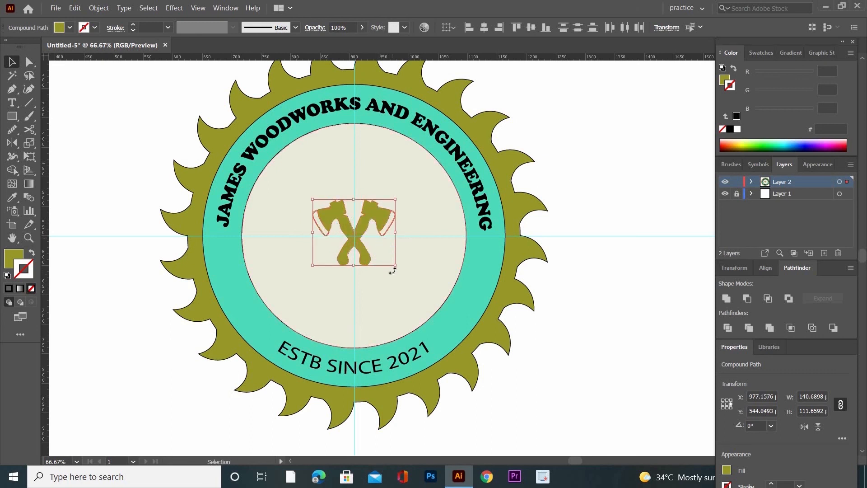
Enlarge the crossed axes proportionally about their centre until they span most of the inner circle
{"action": "left_click_drag", "start_coordinate": [396, 266], "coordinate": [443, 326]}
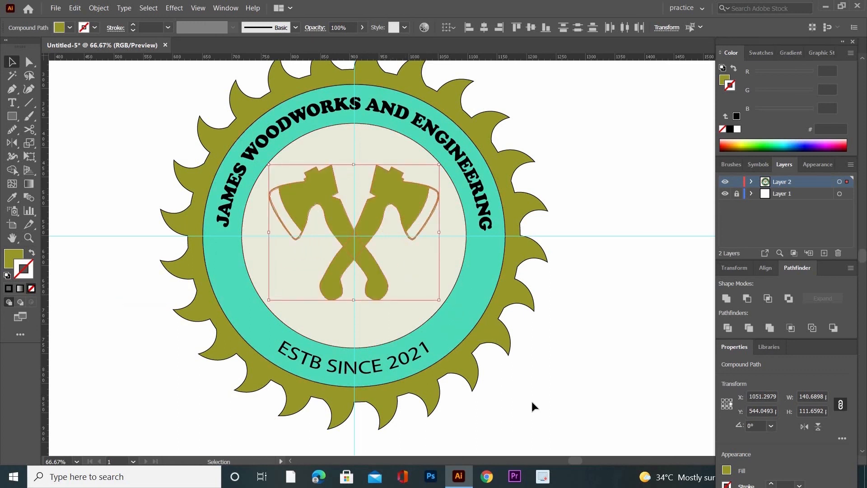
{"action": "left_click", "coordinate": [527, 391]}
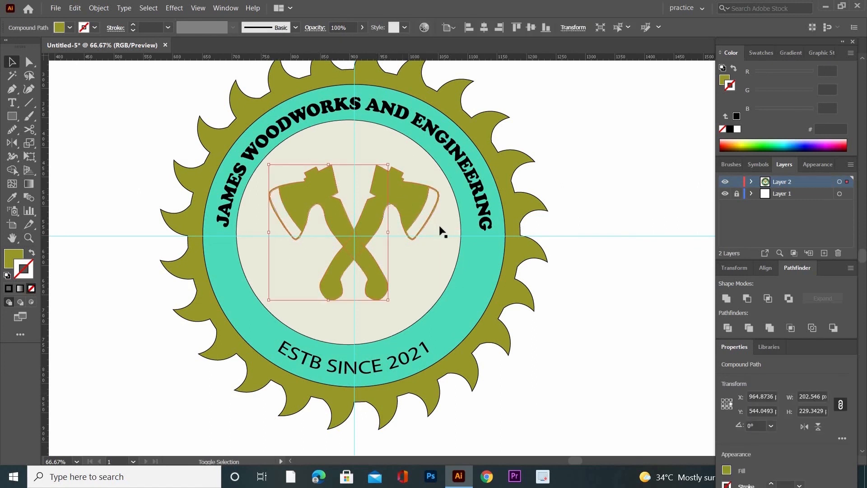
{"action": "left_click", "coordinate": [441, 230], "text": "shift"}
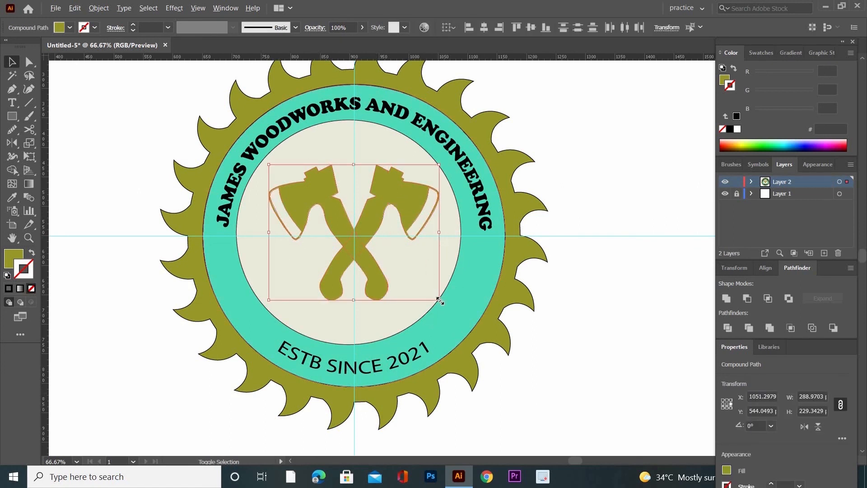
{"action": "left_click_drag", "start_coordinate": [440, 302], "coordinate": [443, 301]}
{"action": "left_click", "coordinate": [574, 334]}
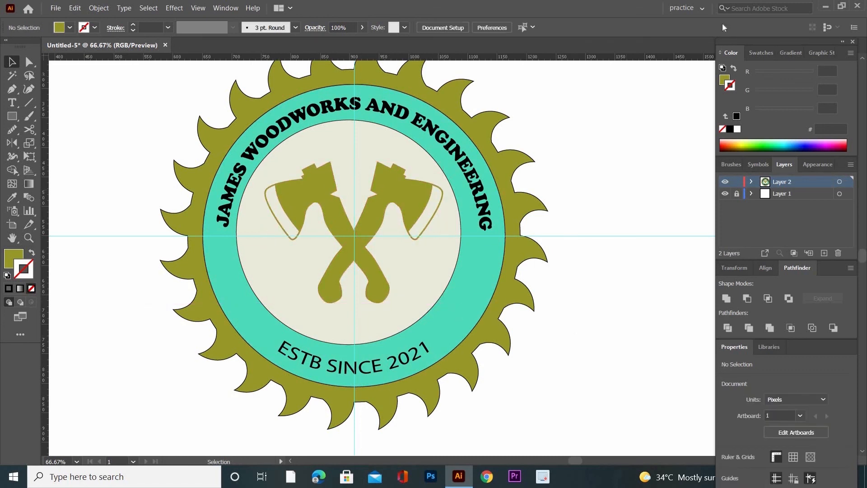
Expand the fill and stroke of the entire badge artwork, and ungroup the result
{"action": "key", "text": "ctrl+minus"}
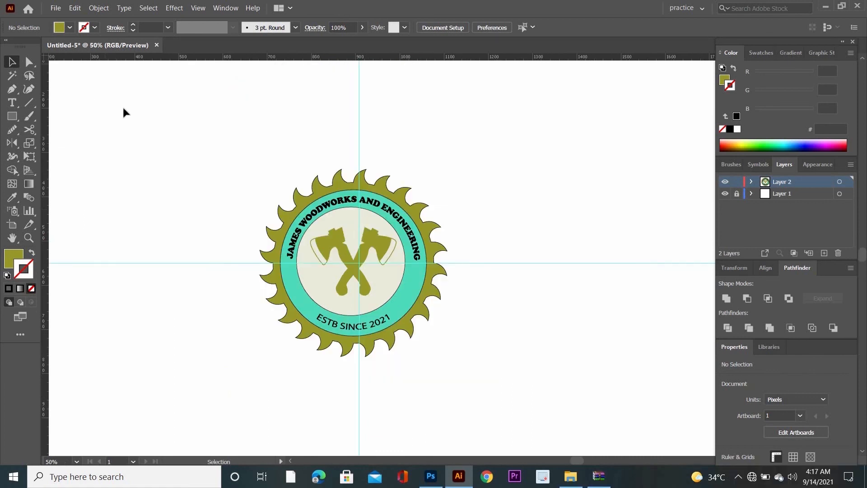
{"action": "left_click_drag", "start_coordinate": [126, 109], "coordinate": [436, 310]}
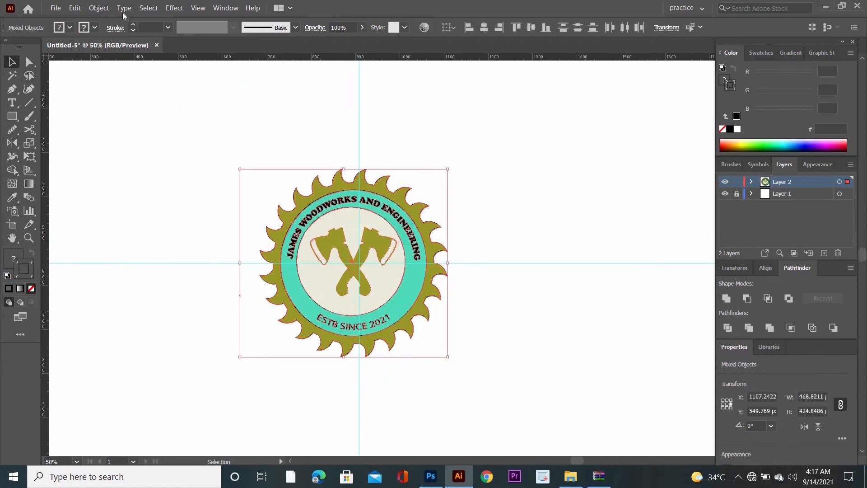
{"action": "left_click", "coordinate": [101, 9]}
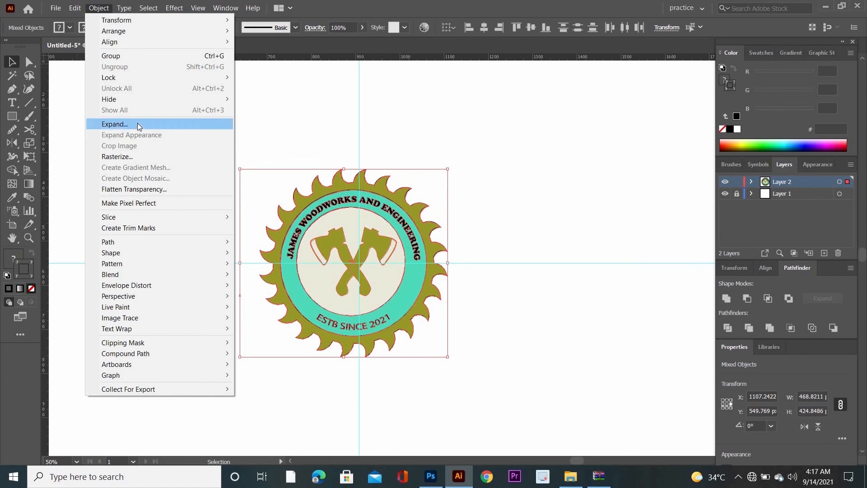
{"action": "left_click", "coordinate": [137, 122]}
{"action": "left_click", "coordinate": [397, 301]}
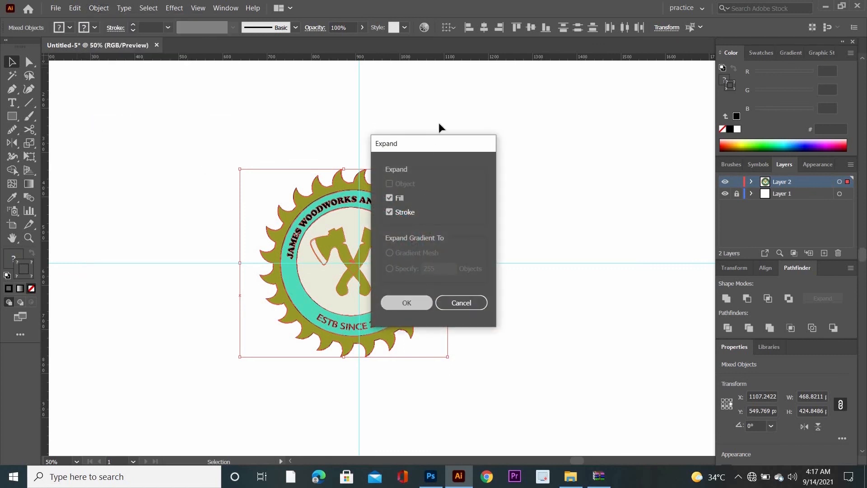
{"action": "right_click", "coordinate": [441, 127]}
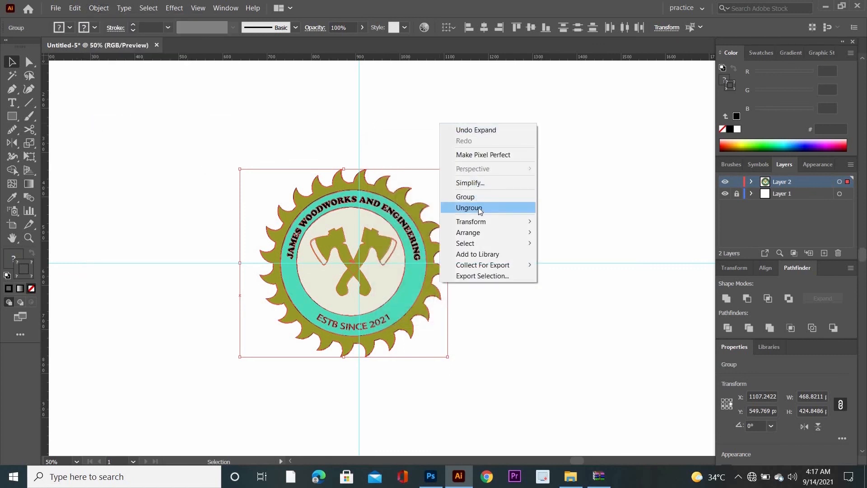
{"action": "left_click", "coordinate": [498, 209]}
{"action": "left_click", "coordinate": [126, 101]}
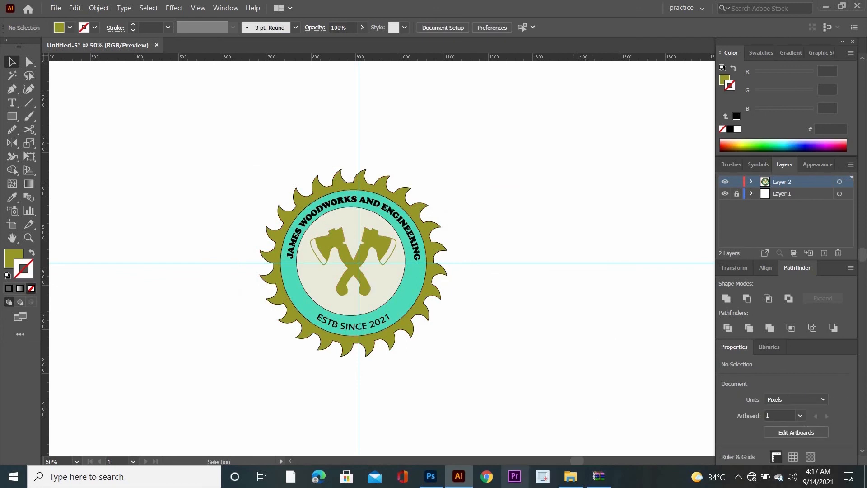
Open the Your Logo smart object in Photoshop, and bring the complete badge from Illustrator into it as a vector smart object
{"action": "left_click", "coordinate": [428, 482]}
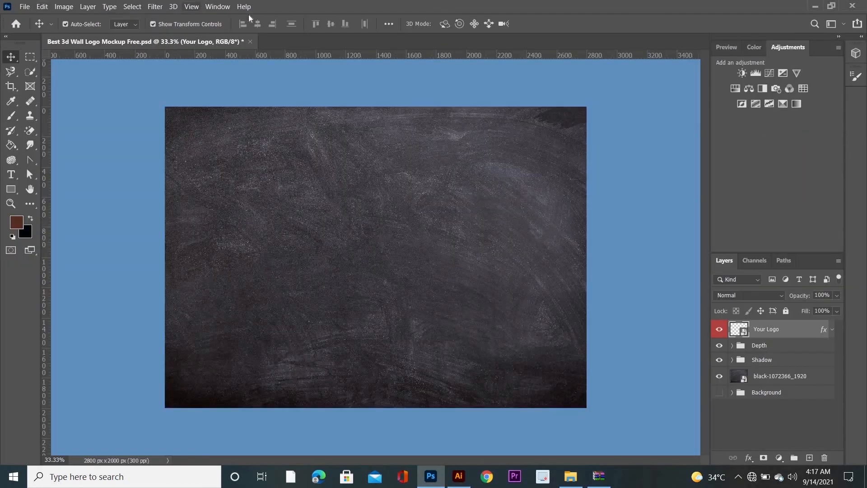
{"action": "double_click", "coordinate": [733, 333]}
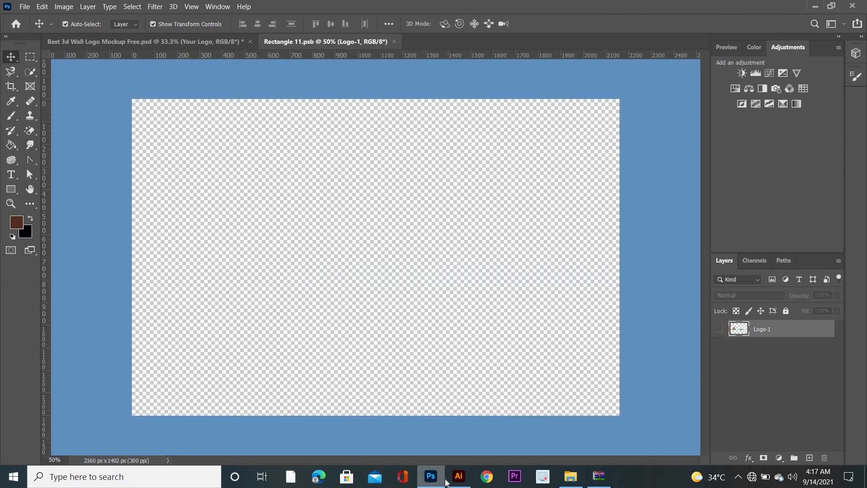
{"action": "left_click", "coordinate": [460, 484]}
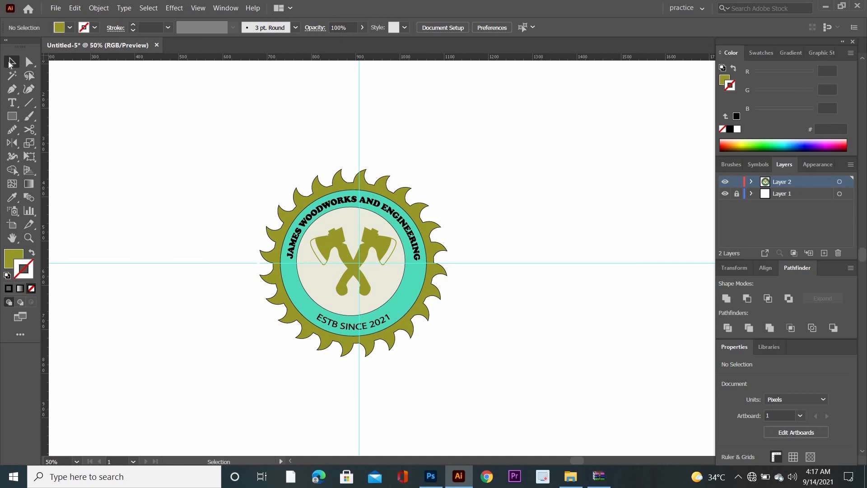
{"action": "left_click_drag", "start_coordinate": [251, 161], "coordinate": [474, 391]}
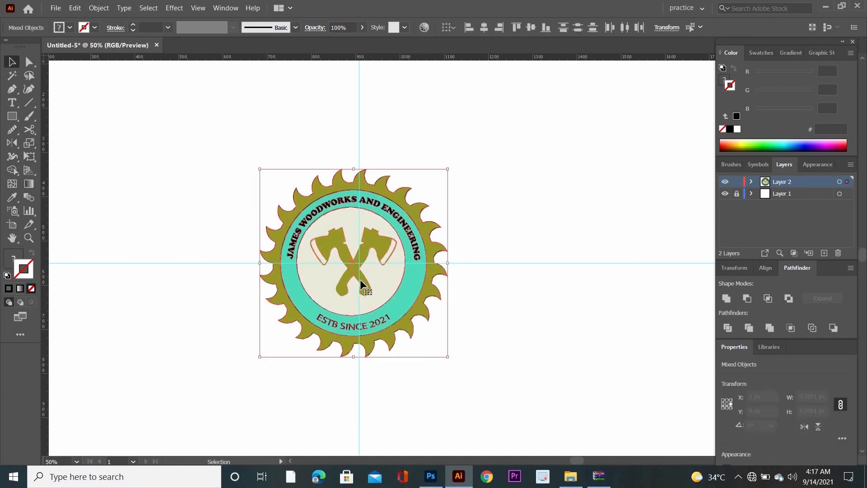
{"action": "left_click_drag", "start_coordinate": [352, 287], "coordinate": [384, 295]}
{"action": "left_click_drag", "start_coordinate": [419, 371], "coordinate": [419, 371]}
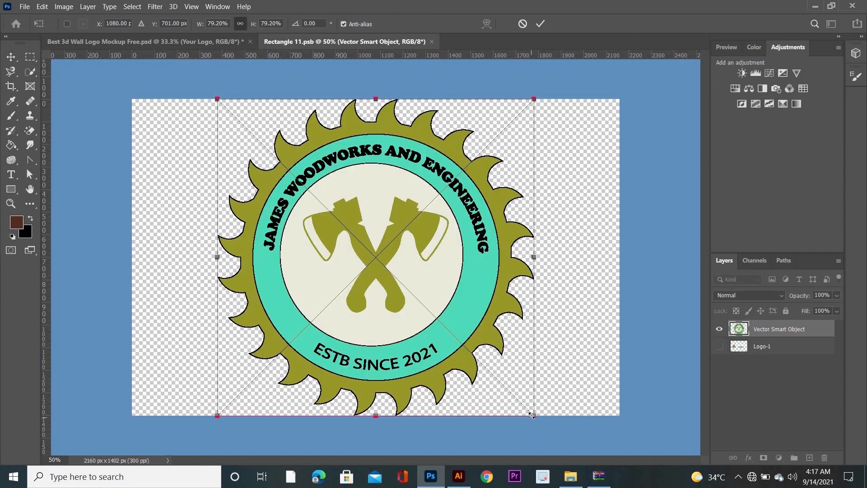
Scale the placed badge proportionally about its centre to about 60.56%, commit the placement and deselect it
{"action": "left_click_drag", "start_coordinate": [532, 414], "coordinate": [496, 378]}
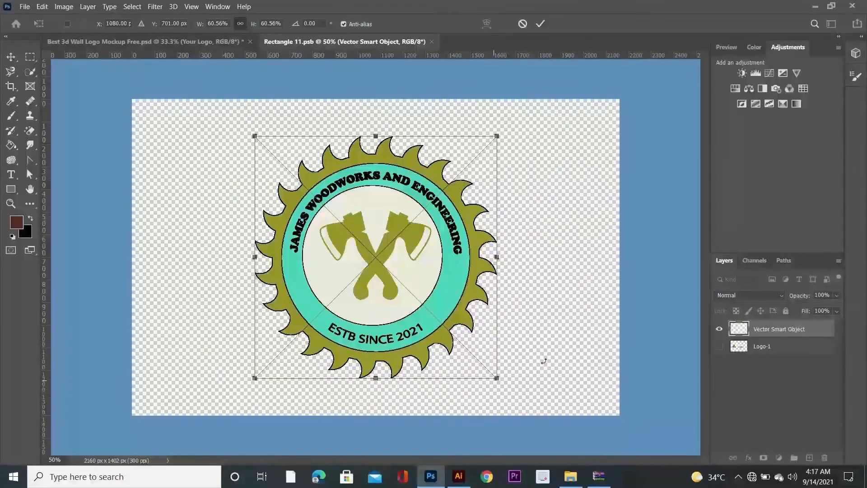
{"action": "key", "text": "Return"}
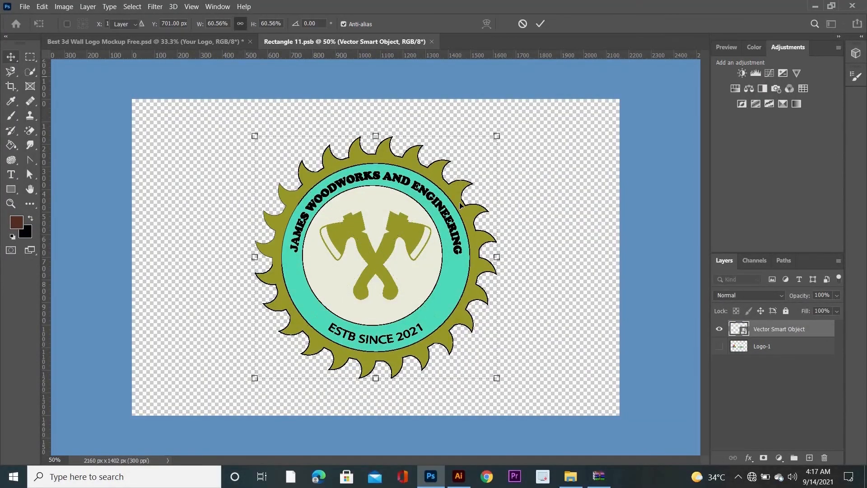
{"action": "left_click", "coordinate": [569, 143]}
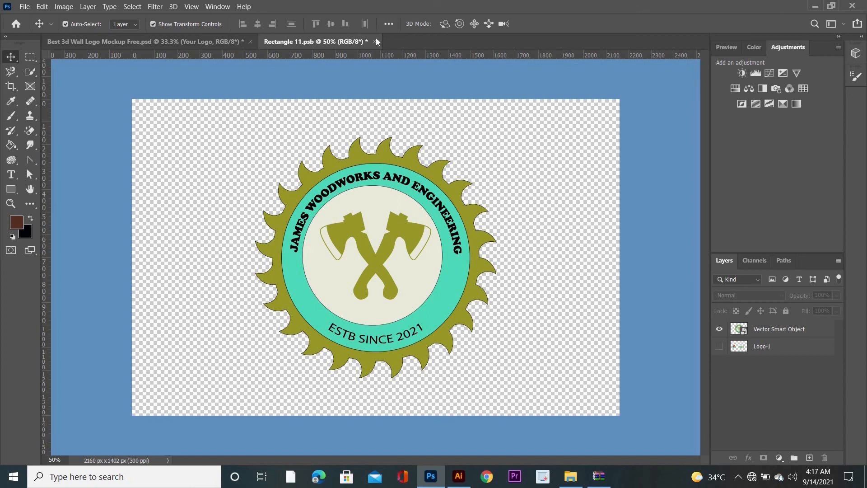
Save and close Rectangle 11.psb to update the logo in the 3D wall mockup, and move the selection off the logo
{"action": "left_click", "coordinate": [376, 42]}
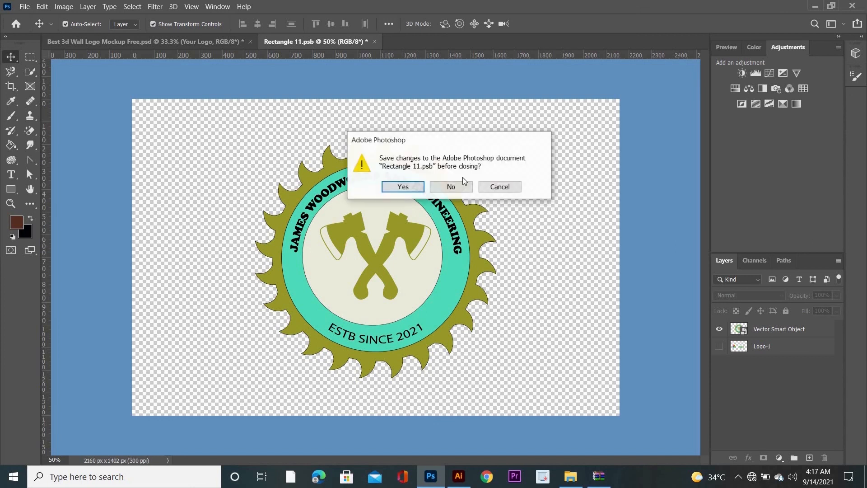
{"action": "left_click", "coordinate": [402, 186]}
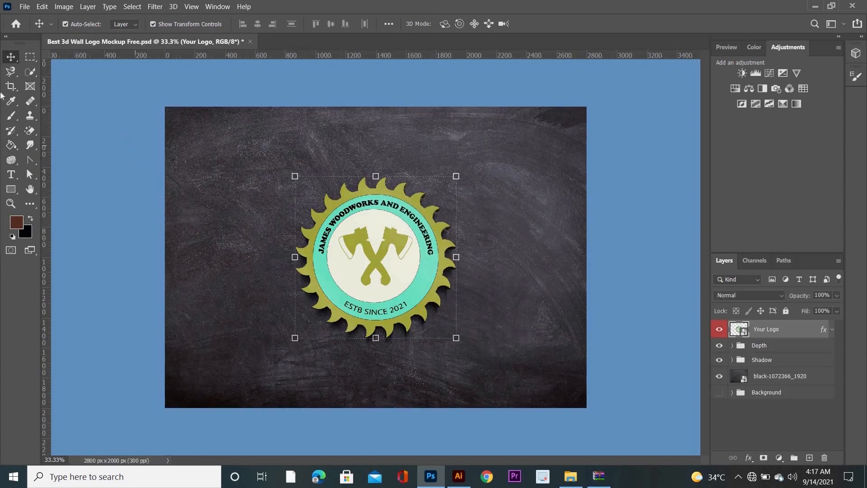
{"action": "left_click", "coordinate": [179, 217]}
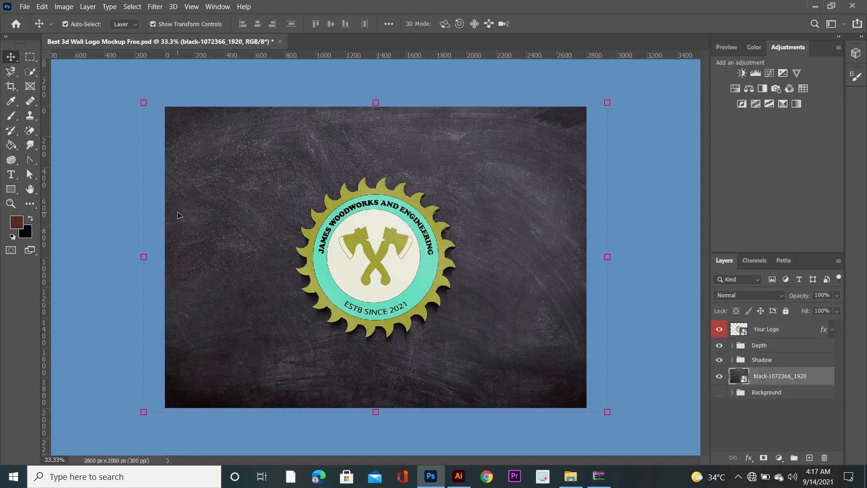